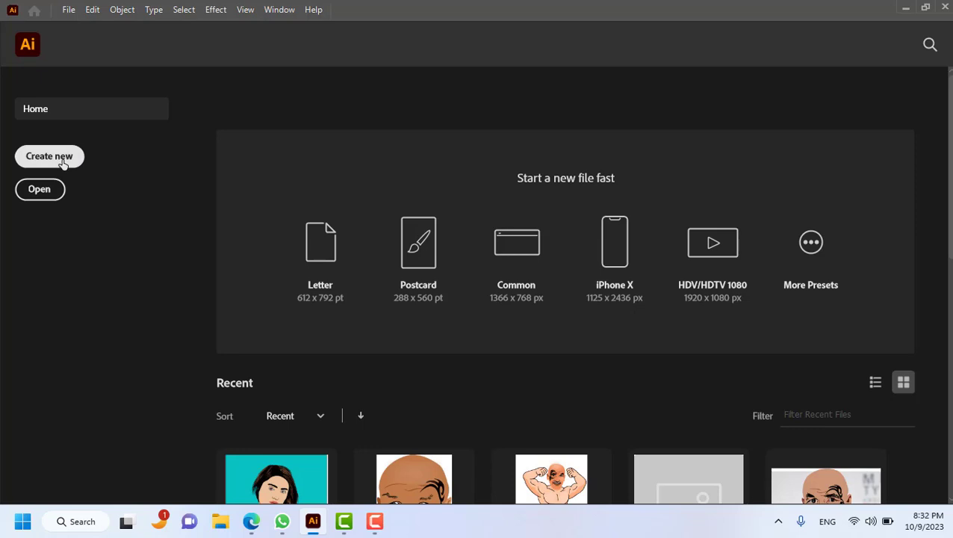
Create a new document from the Web-Large preset, 1920 x 1080 px, with raster effects set to High (300 ppi)
{"action": "left_click", "coordinate": [63, 164]}
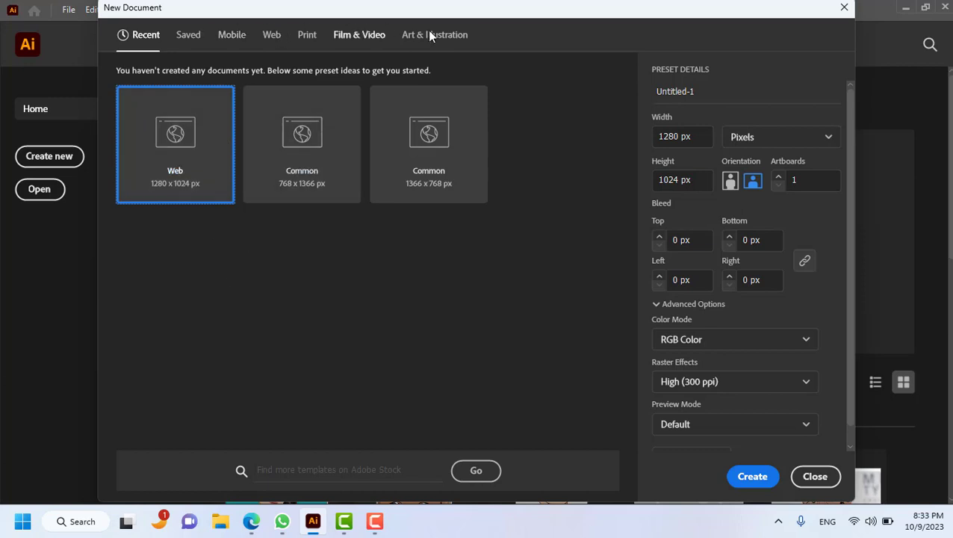
{"action": "left_click", "coordinate": [273, 37]}
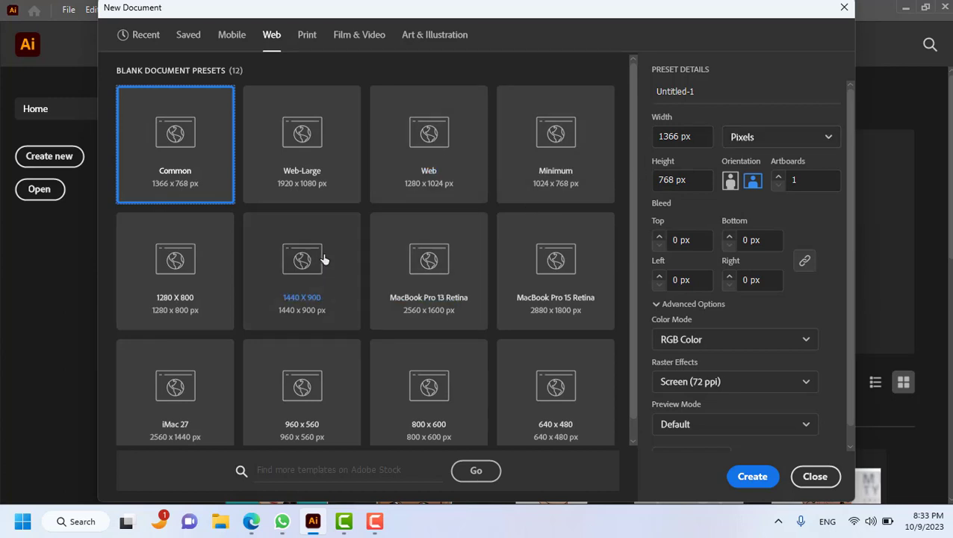
{"action": "left_click", "coordinate": [747, 142]}
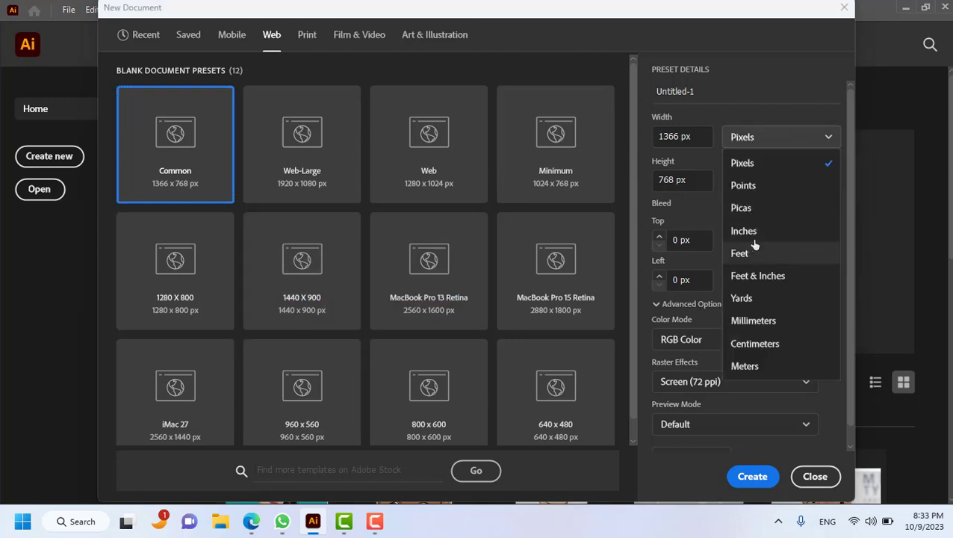
{"action": "left_click", "coordinate": [311, 194]}
{"action": "left_click", "coordinate": [306, 176]}
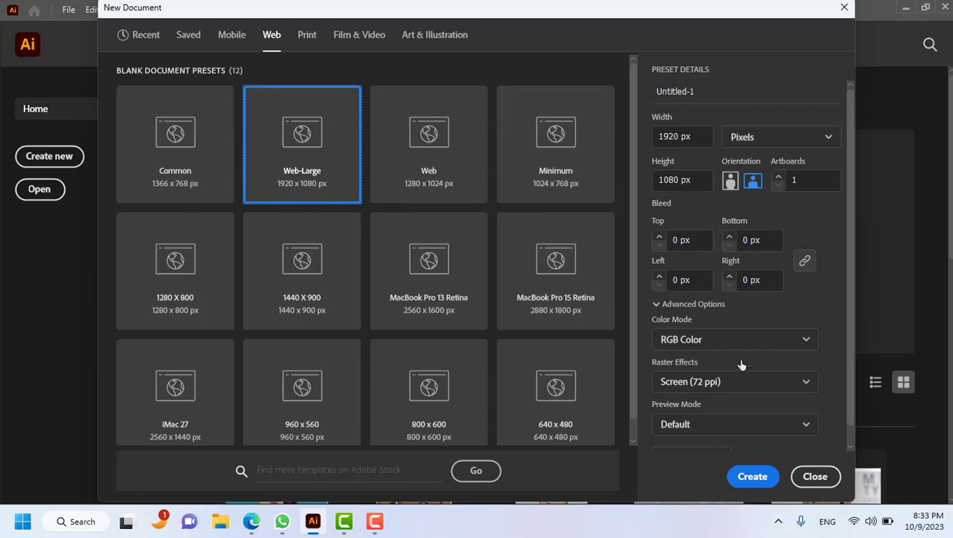
{"action": "left_click", "coordinate": [691, 382]}
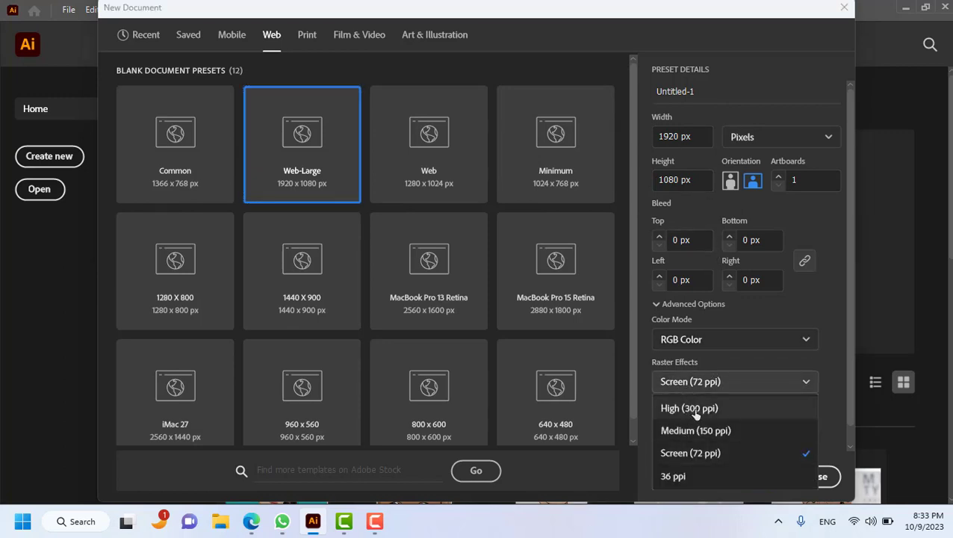
{"action": "left_click", "coordinate": [696, 409]}
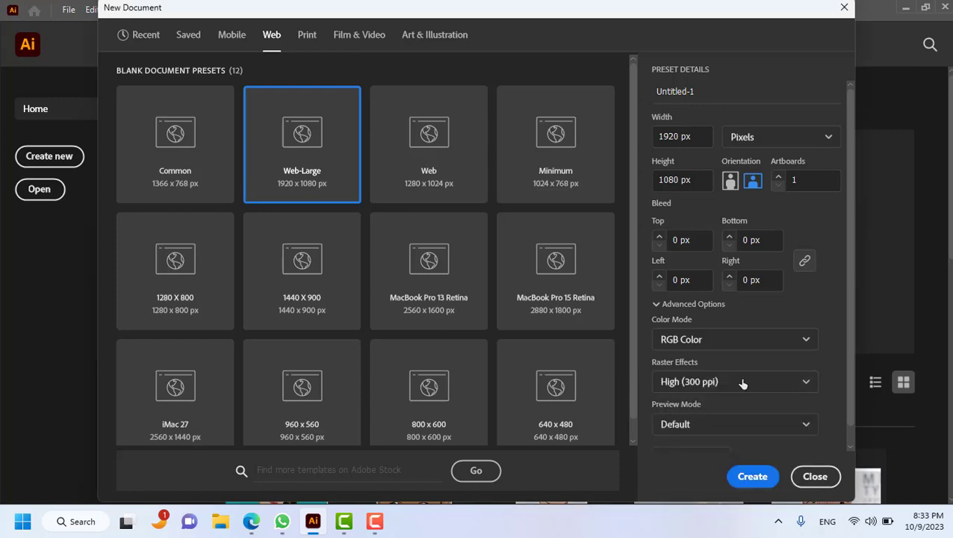
{"action": "scroll", "coordinate": [677, 376], "scroll_direction": "down", "scroll_amount": 1}
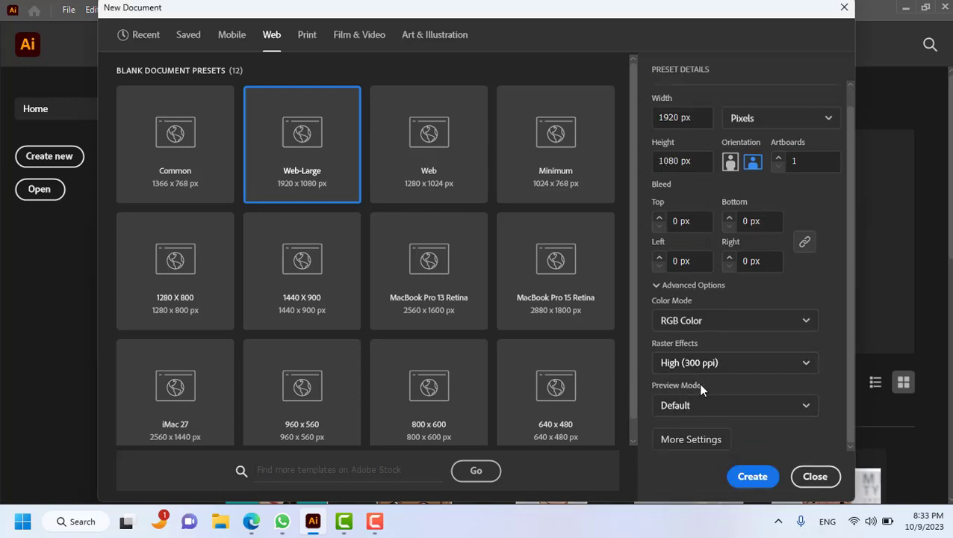
{"action": "left_click", "coordinate": [756, 471]}
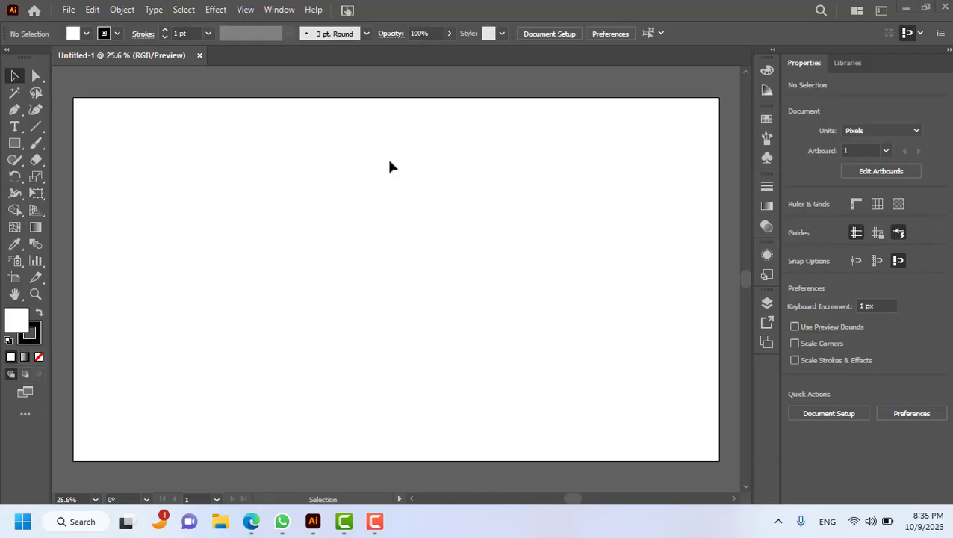
Set the fill to none and draw an open S-shaped curve about 1129 px wide and 236 px high with the Pen tool
{"action": "left_click", "coordinate": [39, 357]}
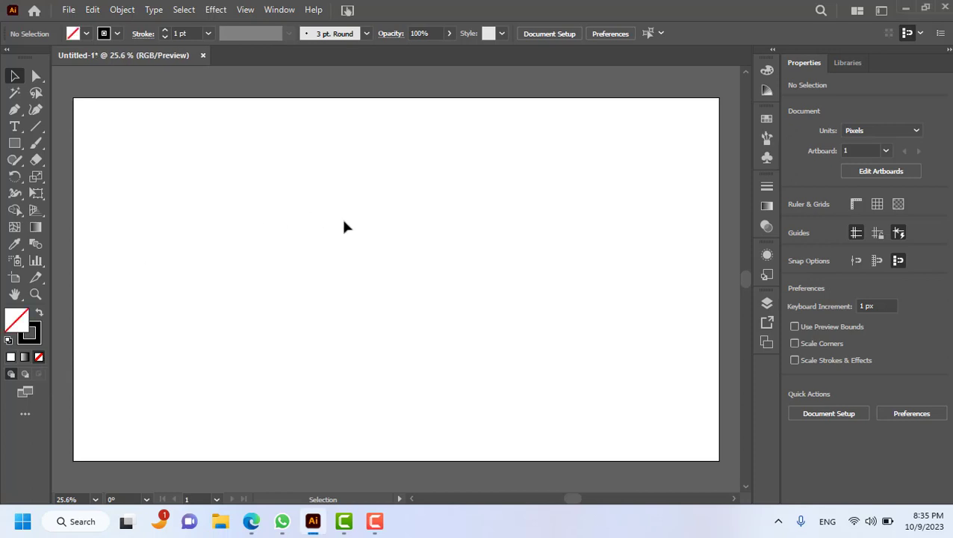
{"action": "left_click", "coordinate": [15, 109]}
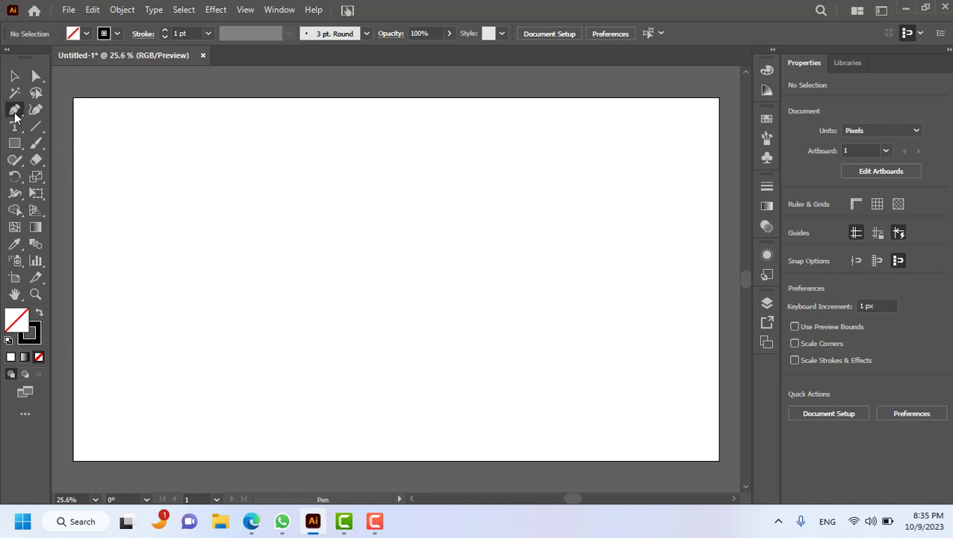
{"action": "left_click", "coordinate": [212, 244]}
{"action": "left_click_drag", "start_coordinate": [422, 227], "coordinate": [473, 327]}
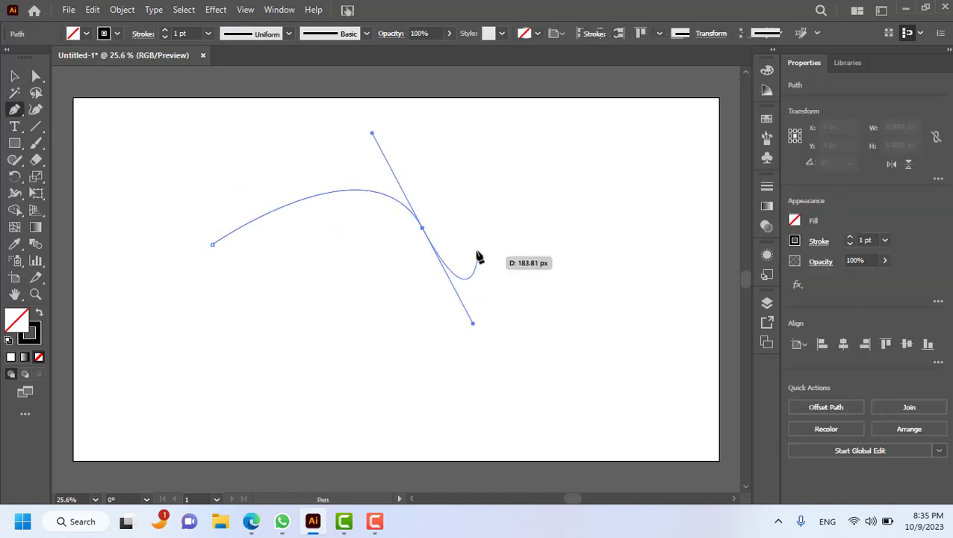
{"action": "left_click", "coordinate": [591, 224]}
{"action": "left_click_drag", "start_coordinate": [592, 224], "coordinate": [432, 354]}
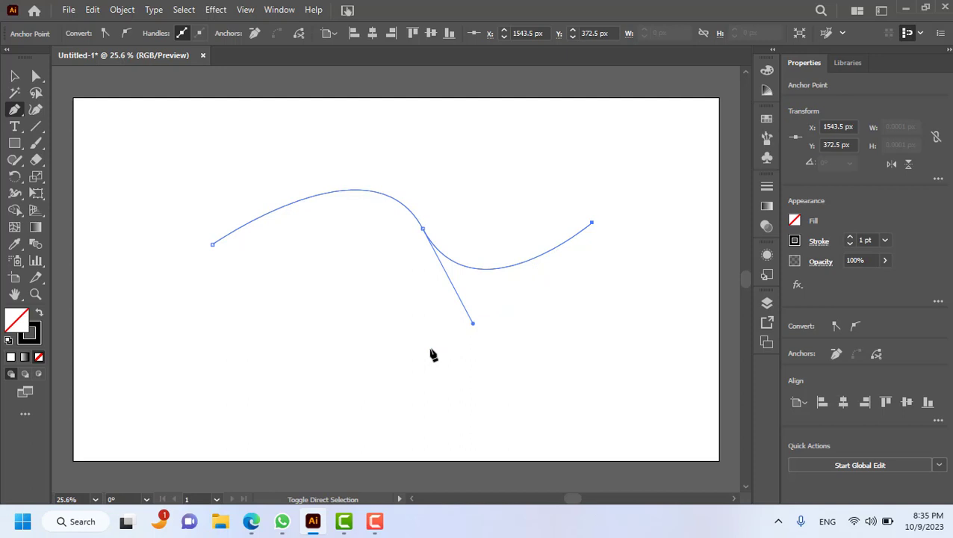
{"action": "left_click", "coordinate": [432, 354], "text": "ctrl"}
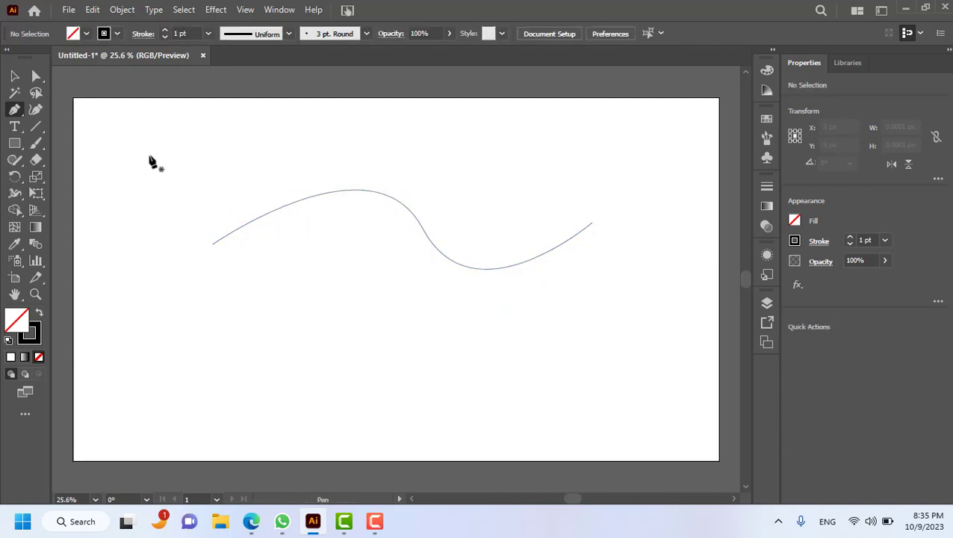
Set the S-curve's stroke weight to 7 pt and move the curve to about X 894 px, Y 358 px
{"action": "key", "text": "v"}
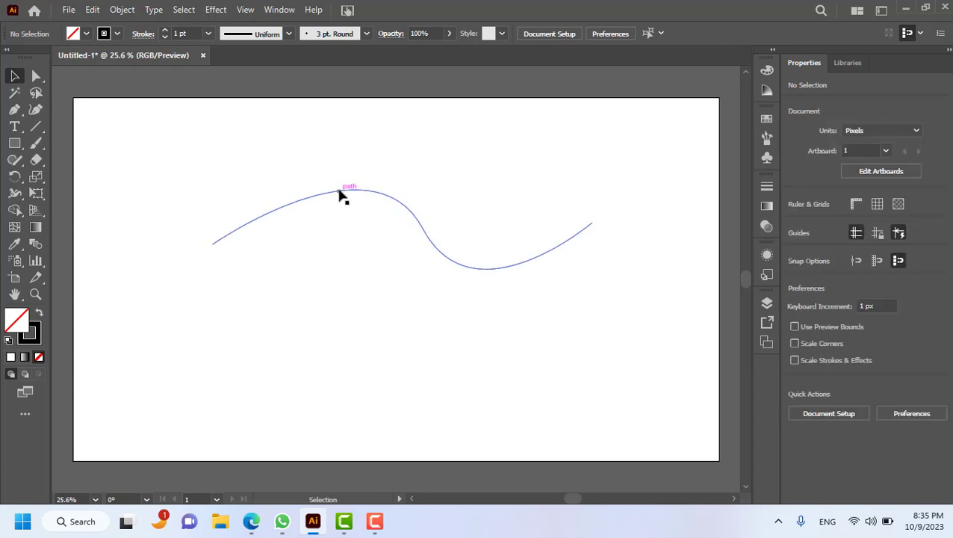
{"action": "left_click", "coordinate": [339, 194]}
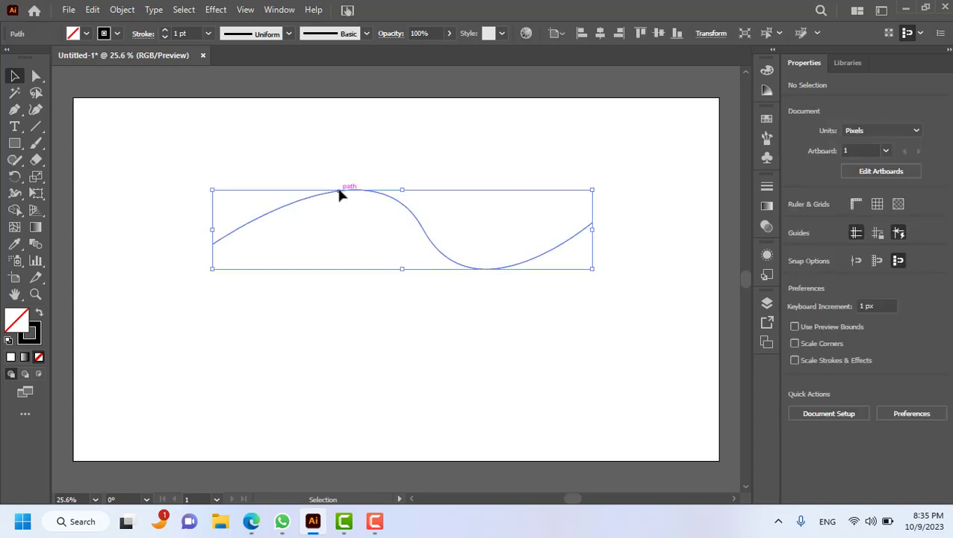
{"action": "left_click", "coordinate": [165, 31]}
{"action": "left_click", "coordinate": [164, 31]}
{"action": "left_click", "coordinate": [165, 30]}
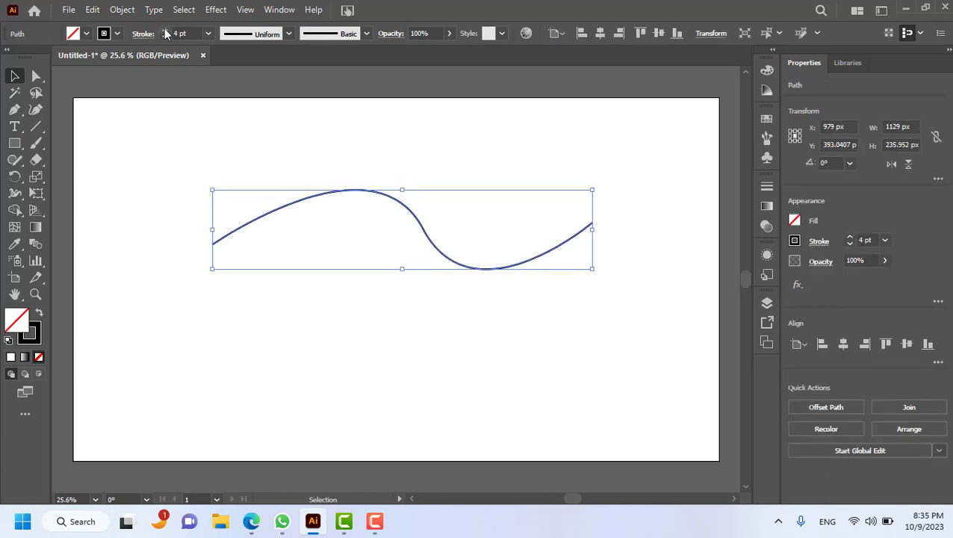
{"action": "left_click", "coordinate": [164, 31]}
{"action": "left_click", "coordinate": [164, 31]}
{"action": "left_click", "coordinate": [164, 31]}
{"action": "mouse_move", "coordinate": [415, 223]}
{"action": "left_mouse_down"}
{"action": "mouse_move", "coordinate": [393, 228]}
{"action": "mouse_move", "coordinate": [389, 211]}
{"action": "left_mouse_up"}
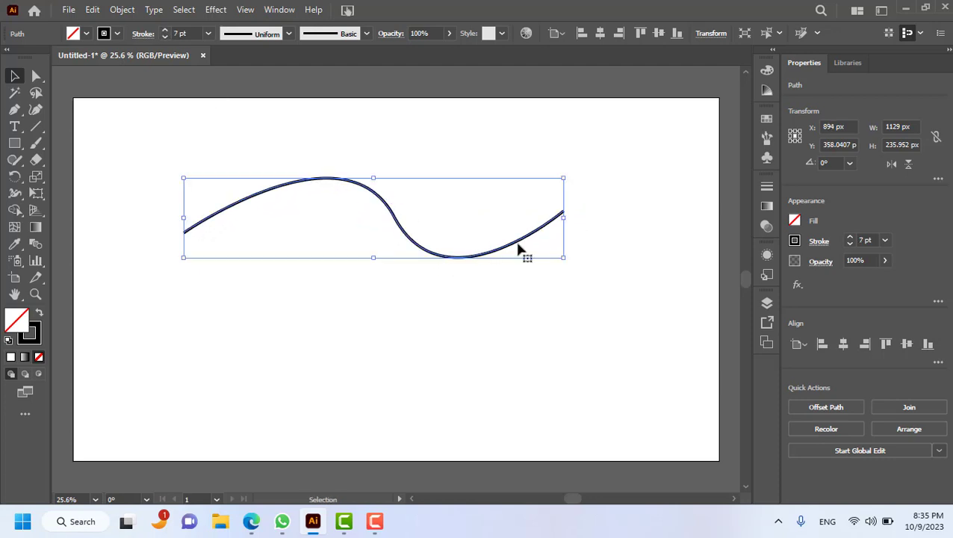
Examine the curve's stroke thickness up close, from one end to the other
{"action": "scroll", "coordinate": [530, 233], "scroll_direction": "up", "scroll_amount": 3}
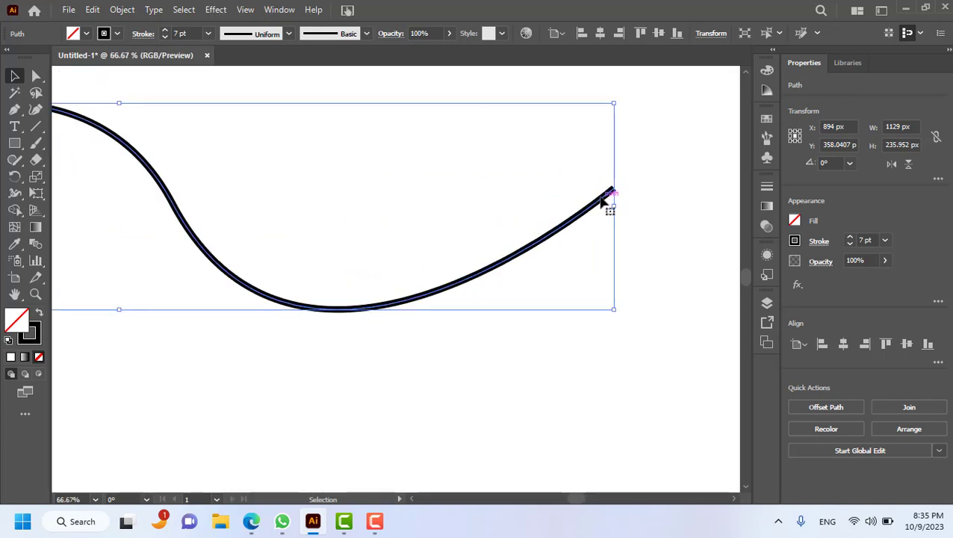
{"action": "left_click_drag", "start_coordinate": [563, 207], "coordinate": [706, 213]}
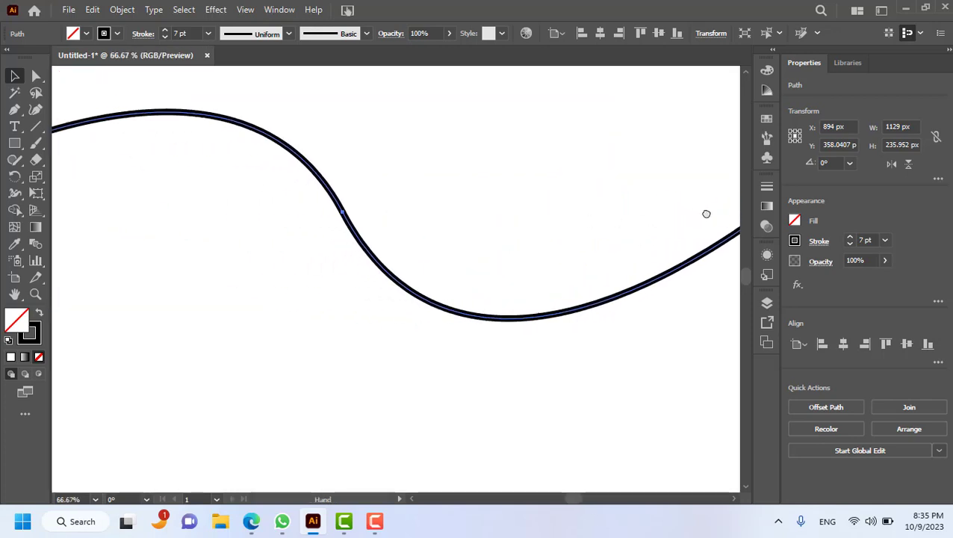
{"action": "scroll", "coordinate": [525, 236], "scroll_direction": "down", "scroll_amount": 1}
{"action": "left_click_drag", "start_coordinate": [384, 209], "coordinate": [641, 243]}
{"action": "scroll", "coordinate": [312, 276], "scroll_direction": "up", "scroll_amount": 2}
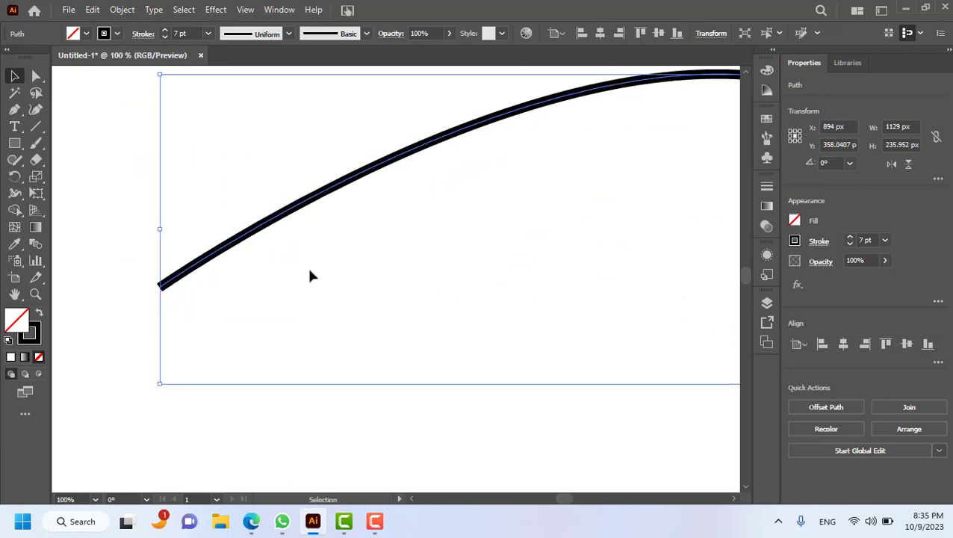
{"action": "scroll", "coordinate": [312, 276], "scroll_direction": "down", "scroll_amount": 3}
{"action": "scroll", "coordinate": [325, 274], "scroll_direction": "up", "scroll_amount": 1}
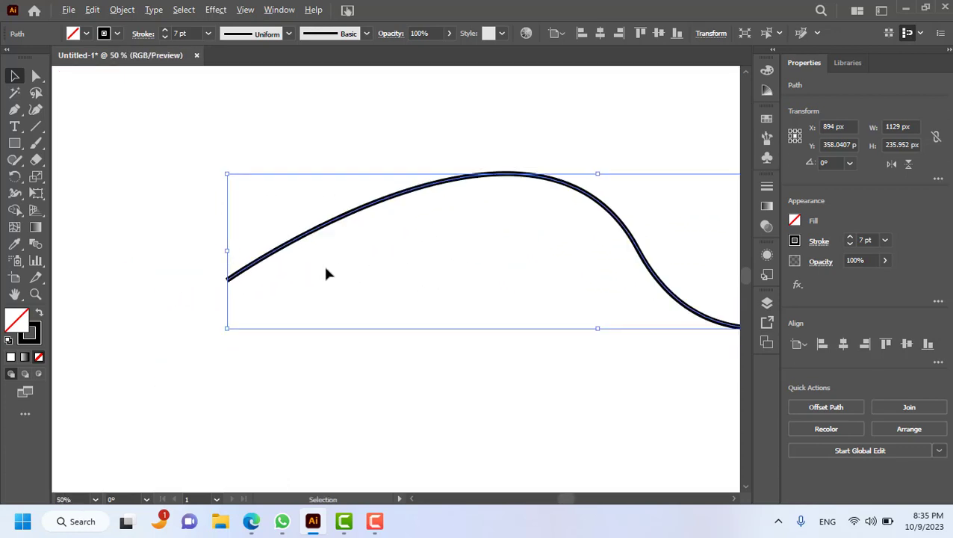
{"action": "scroll", "coordinate": [312, 269], "scroll_direction": "down", "scroll_amount": 1}
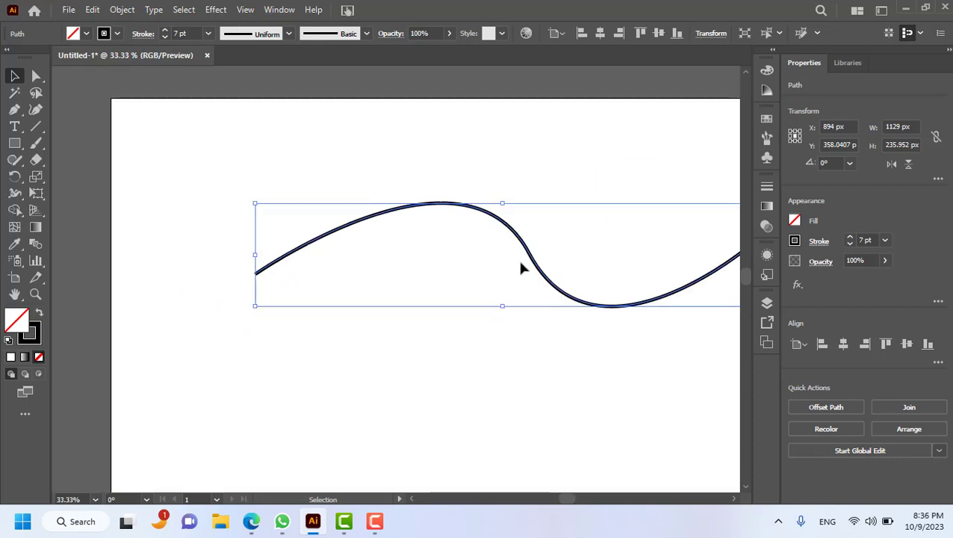
Move the curve to about X 700 px, Y 295 px and apply Width Profile 1 to its stroke
{"action": "left_click_drag", "start_coordinate": [527, 251], "coordinate": [436, 221]}
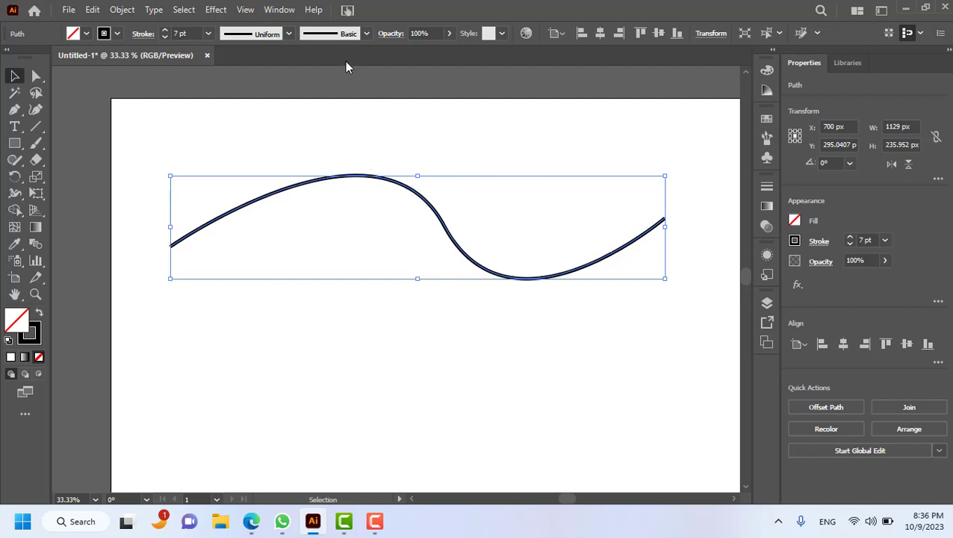
{"action": "left_click", "coordinate": [291, 34]}
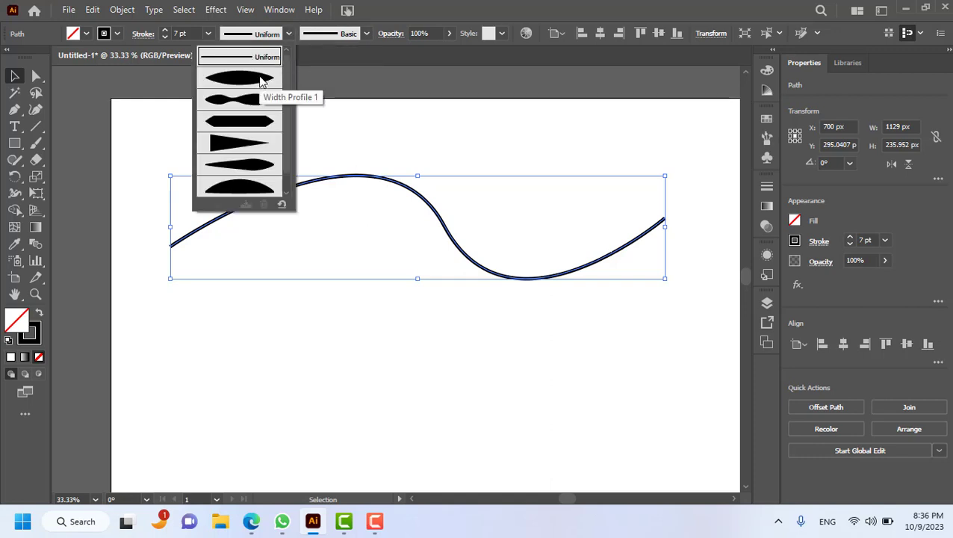
{"action": "left_click", "coordinate": [261, 80]}
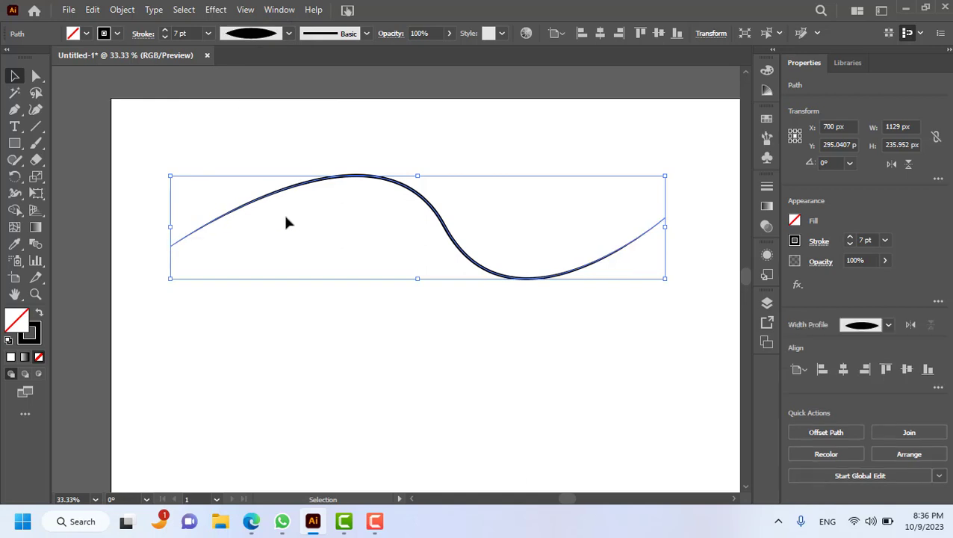
Inspect both ends of the S-curve, and delete the curve from the artboard
{"action": "left_click", "coordinate": [598, 305]}
{"action": "left_click_drag", "start_coordinate": [586, 204], "coordinate": [660, 274]}
{"action": "scroll", "coordinate": [647, 244], "scroll_direction": "up", "scroll_amount": 2}
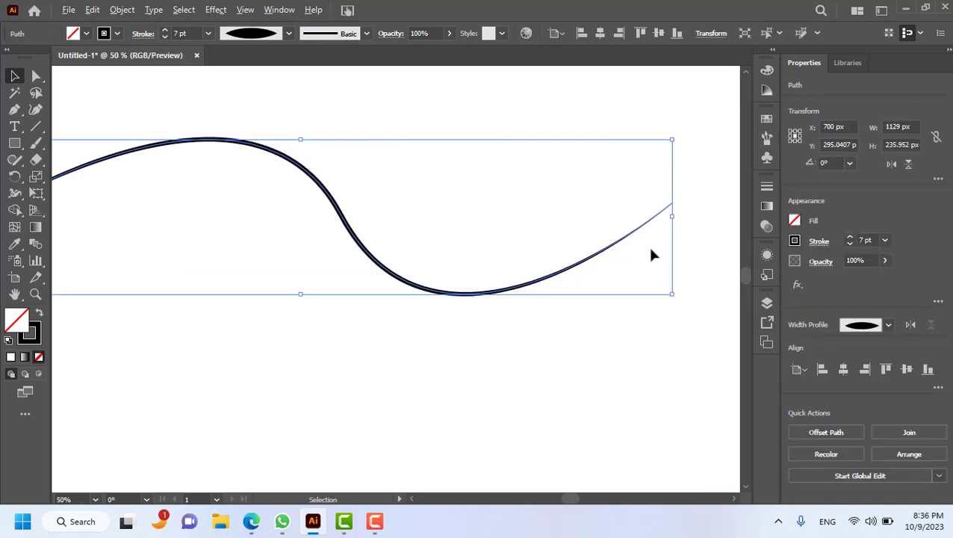
{"action": "scroll", "coordinate": [481, 234], "scroll_direction": "down", "scroll_amount": 3}
{"action": "scroll", "coordinate": [480, 217], "scroll_direction": "up", "scroll_amount": 2}
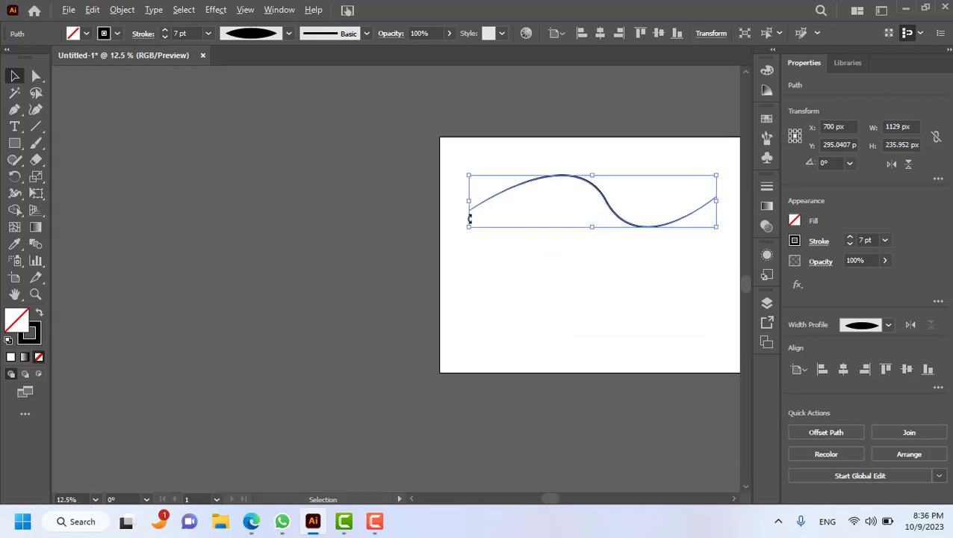
{"action": "left_click_drag", "start_coordinate": [528, 191], "coordinate": [255, 200]}
{"action": "scroll", "coordinate": [320, 202], "scroll_direction": "down", "scroll_amount": 2}
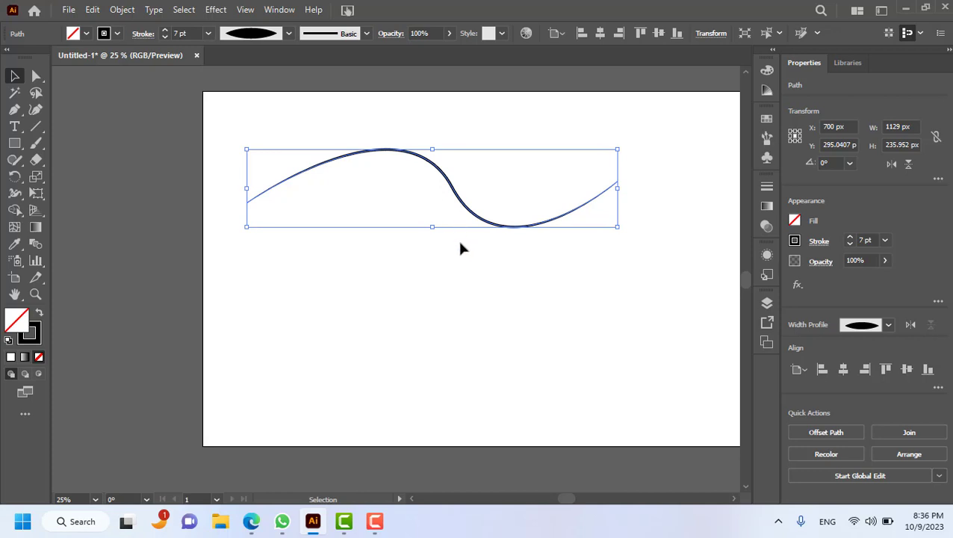
{"action": "key", "text": "Delete"}
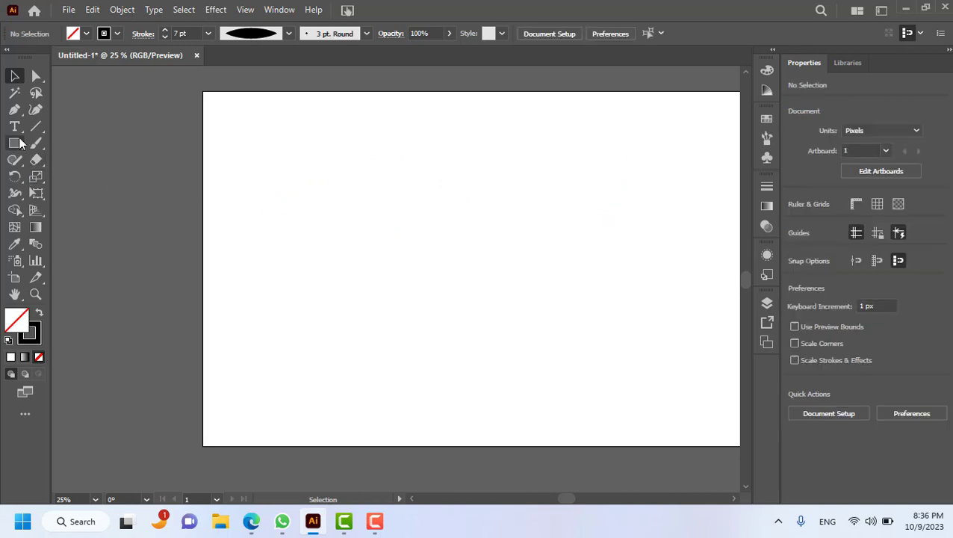
Draw three separate open arcs side by side with the Pen tool, each bulging to the left
{"action": "left_click", "coordinate": [14, 109]}
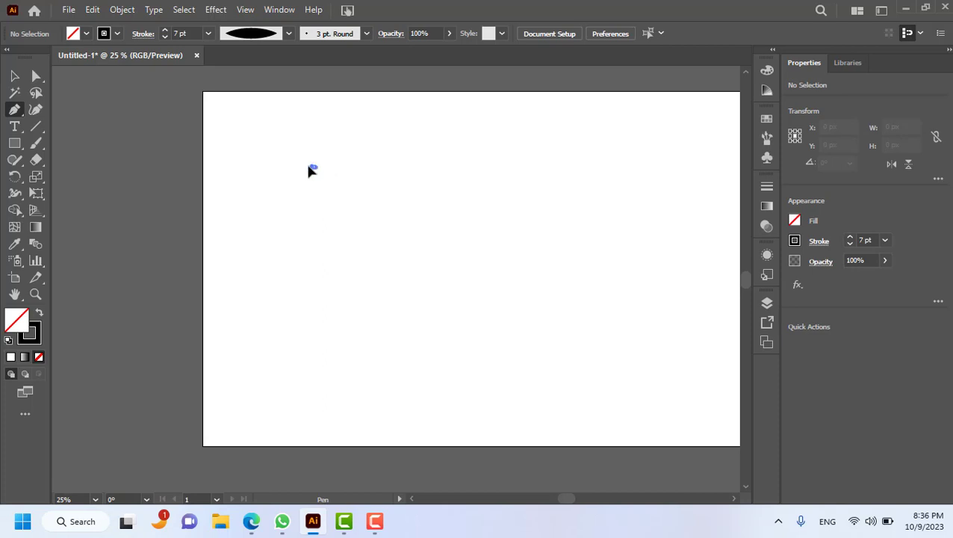
{"action": "left_click_drag", "start_coordinate": [295, 333], "coordinate": [385, 396]}
{"action": "key", "text": "Escape"}
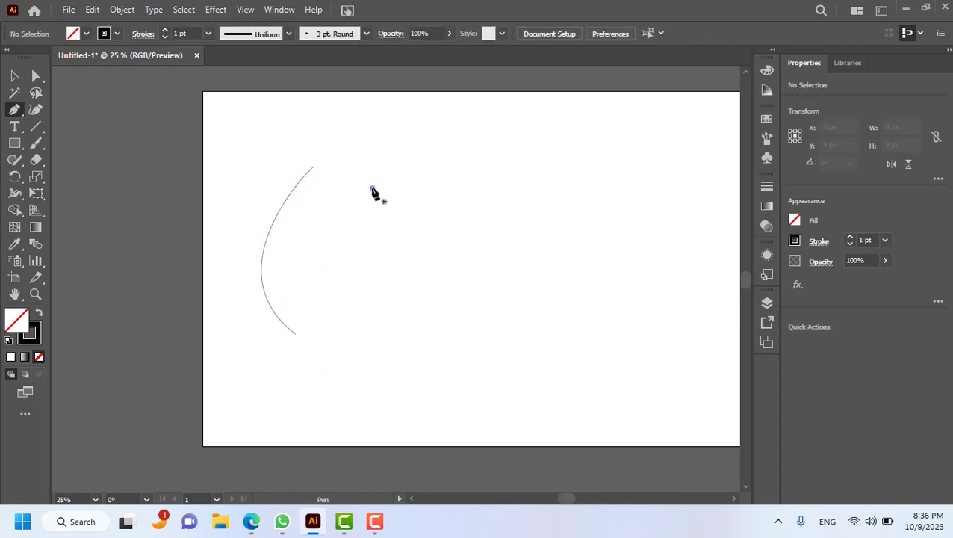
{"action": "left_click", "coordinate": [372, 188]}
{"action": "left_click_drag", "start_coordinate": [339, 299], "coordinate": [366, 356]}
{"action": "key", "text": "Escape"}
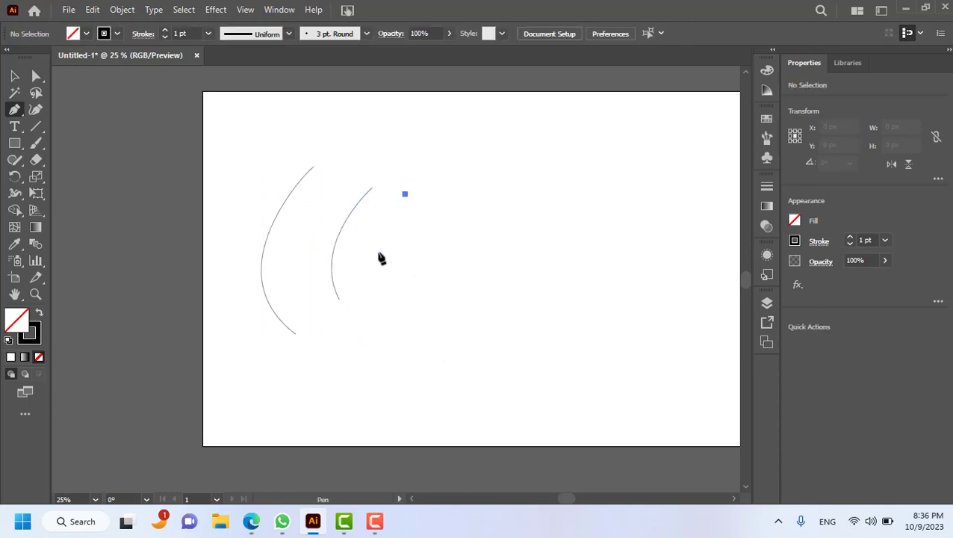
{"action": "left_click_drag", "start_coordinate": [381, 310], "coordinate": [410, 351]}
{"action": "key", "text": "Escape"}
Draw two more left-bulging open arcs to the right of the existing three, and switch to the Selection tool
{"action": "left_click", "coordinate": [440, 196]}
{"action": "left_click_drag", "start_coordinate": [430, 311], "coordinate": [466, 340]}
{"action": "key", "text": "Escape"}
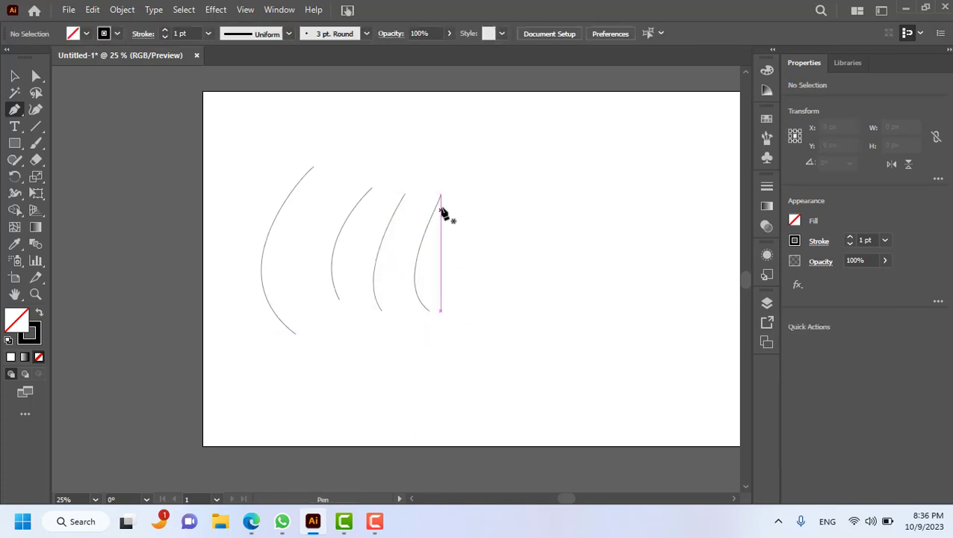
{"action": "left_click", "coordinate": [492, 188]}
{"action": "left_click_drag", "start_coordinate": [471, 306], "coordinate": [511, 349]}
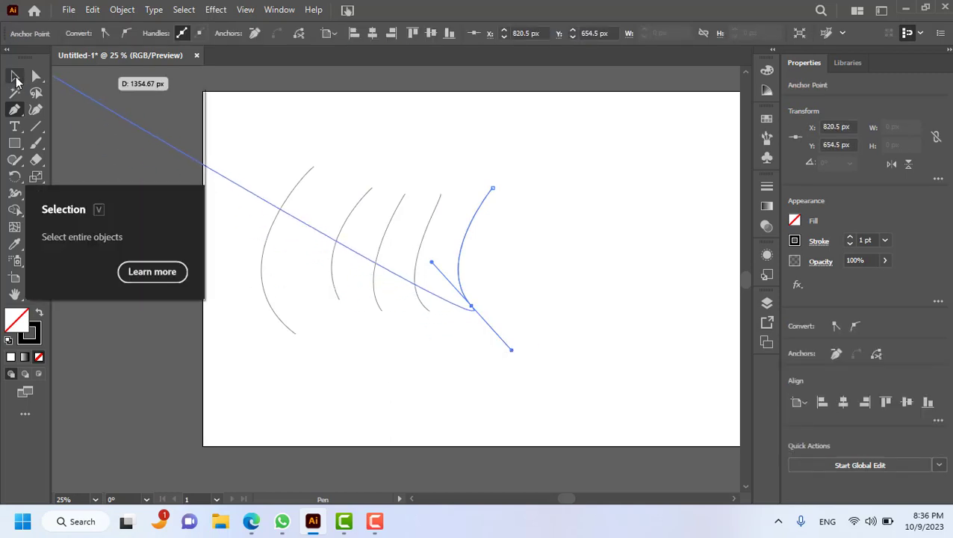
{"action": "left_click", "coordinate": [16, 77]}
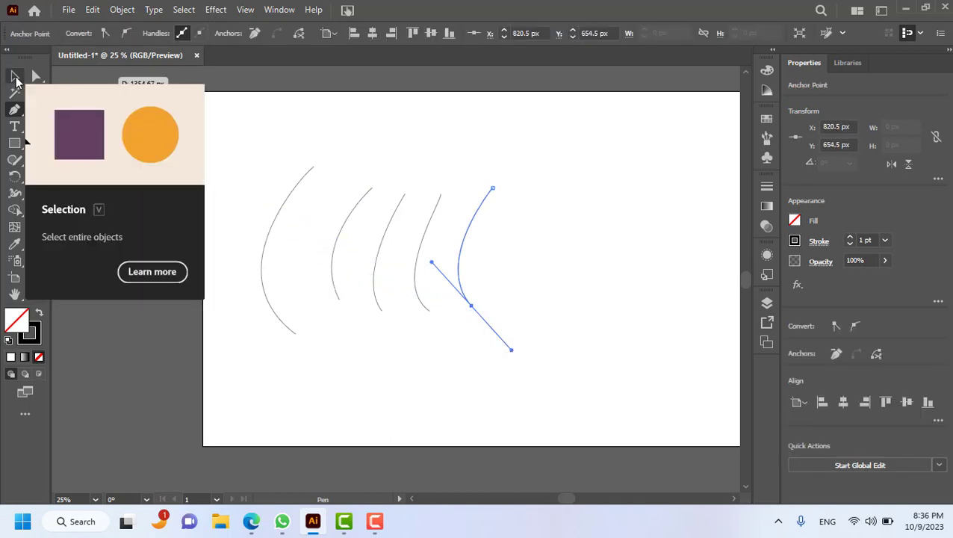
Draw a sixth left-bulging open arc with the Pen tool to the right of the other five, and return to the Selection tool
{"action": "left_click", "coordinate": [512, 245]}
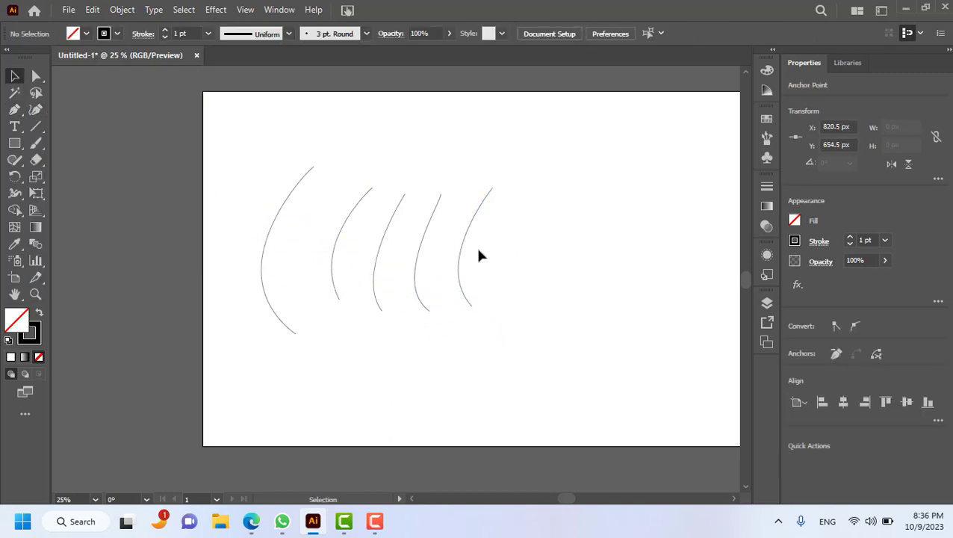
{"action": "left_click", "coordinate": [16, 112]}
{"action": "left_click", "coordinate": [540, 215]}
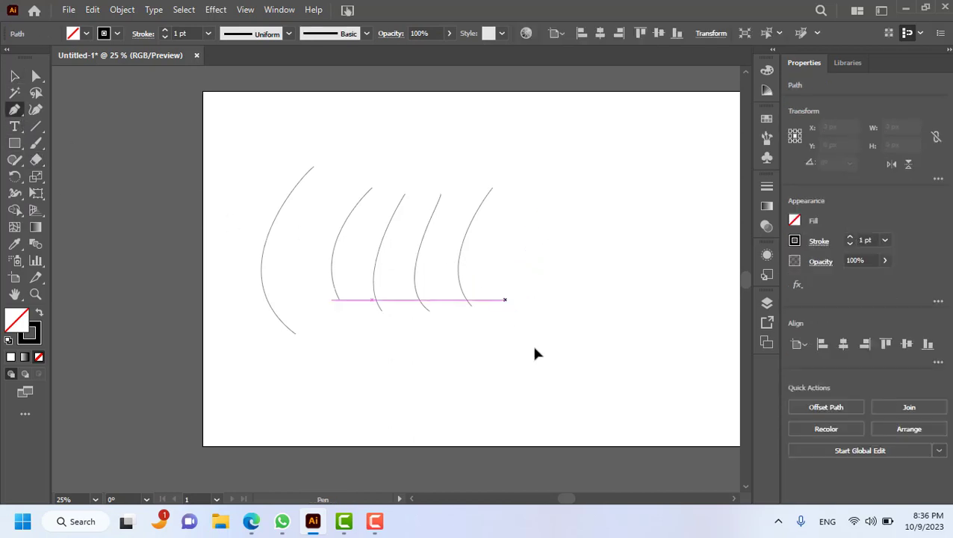
{"action": "left_click_drag", "start_coordinate": [535, 353], "coordinate": [555, 383]}
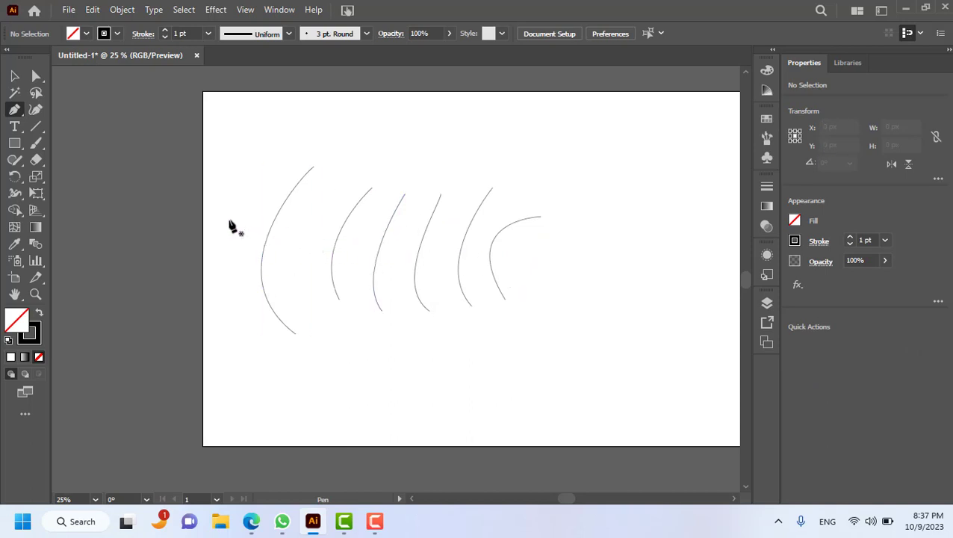
{"action": "key", "text": "v"}
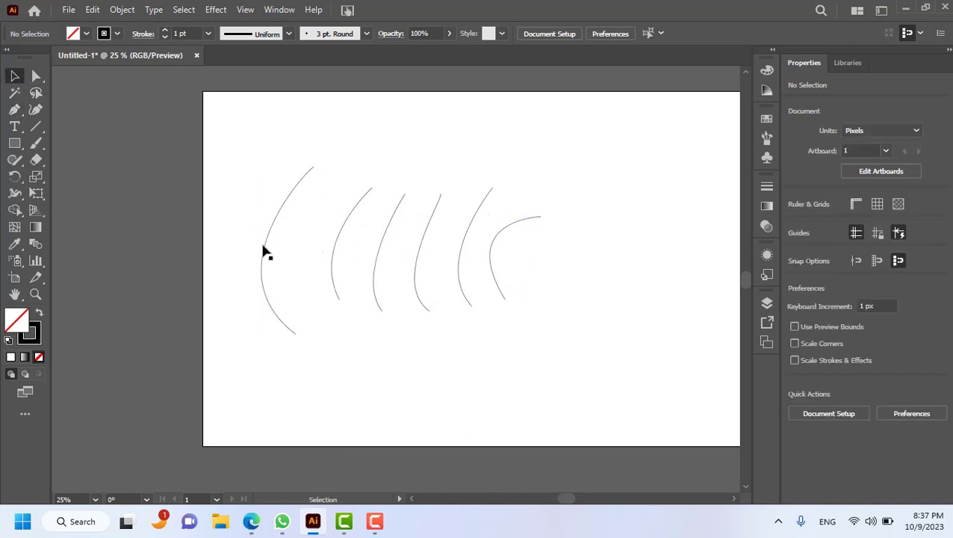
Select all six arcs and apply Width Profile 1 to their strokes
{"action": "left_click", "coordinate": [264, 251]}
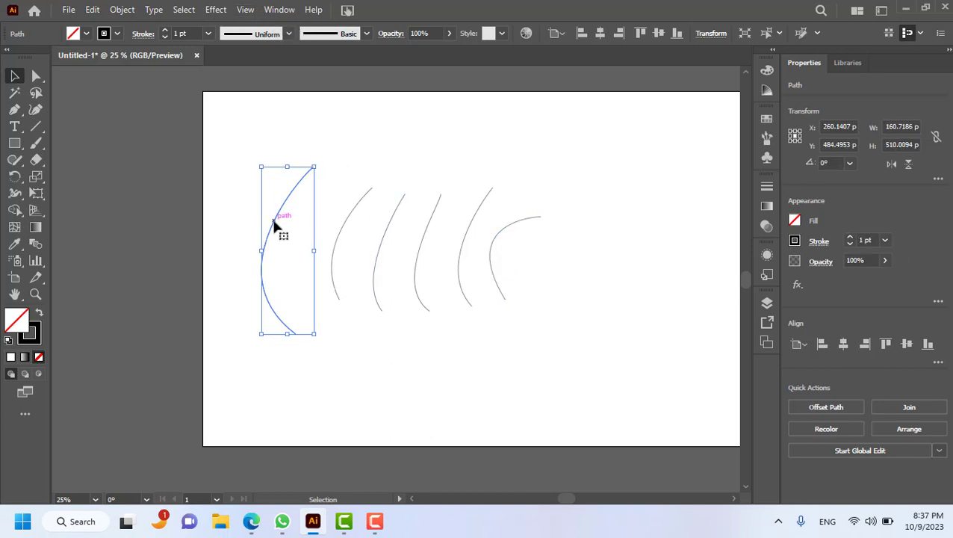
{"action": "left_click", "coordinate": [768, 33]}
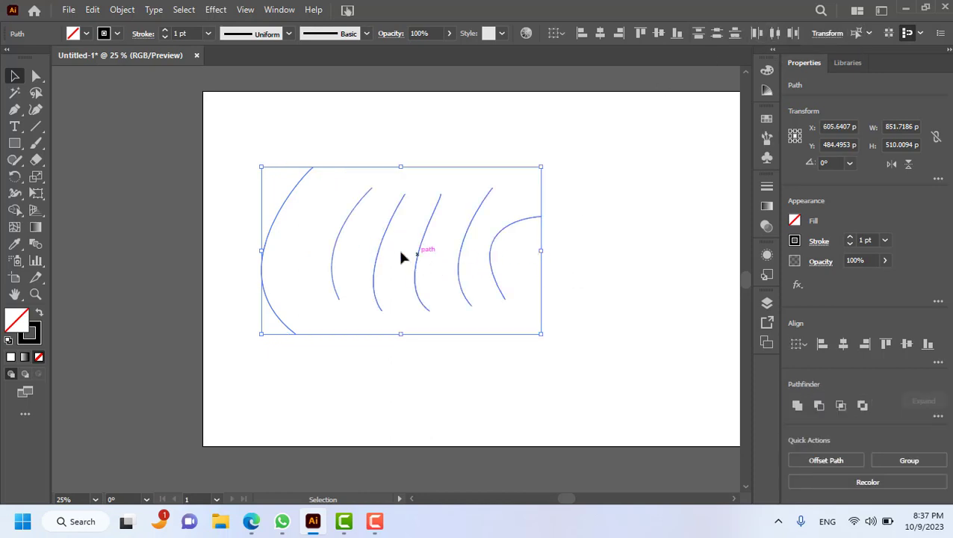
{"action": "left_click", "coordinate": [290, 35]}
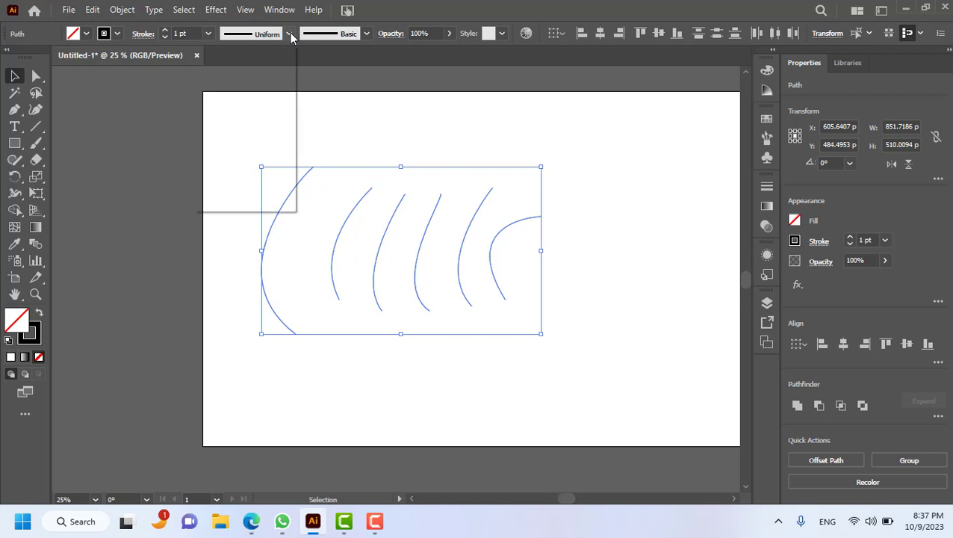
{"action": "left_click", "coordinate": [239, 79]}
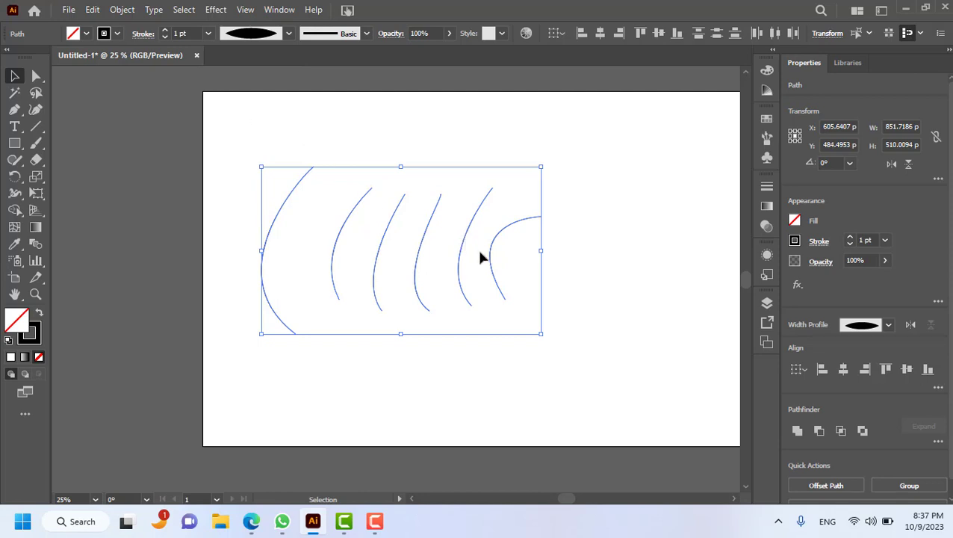
Raise the stroke weight of the six arcs to 18 pt and check the tapered ends up close
{"action": "left_click", "coordinate": [166, 31]}
{"action": "left_click", "coordinate": [166, 32]}
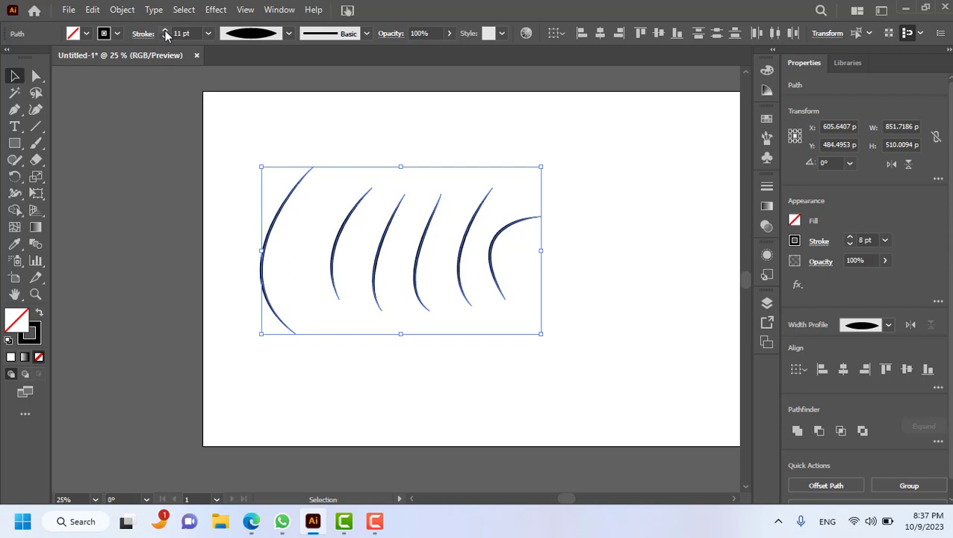
{"action": "left_click", "coordinate": [166, 33]}
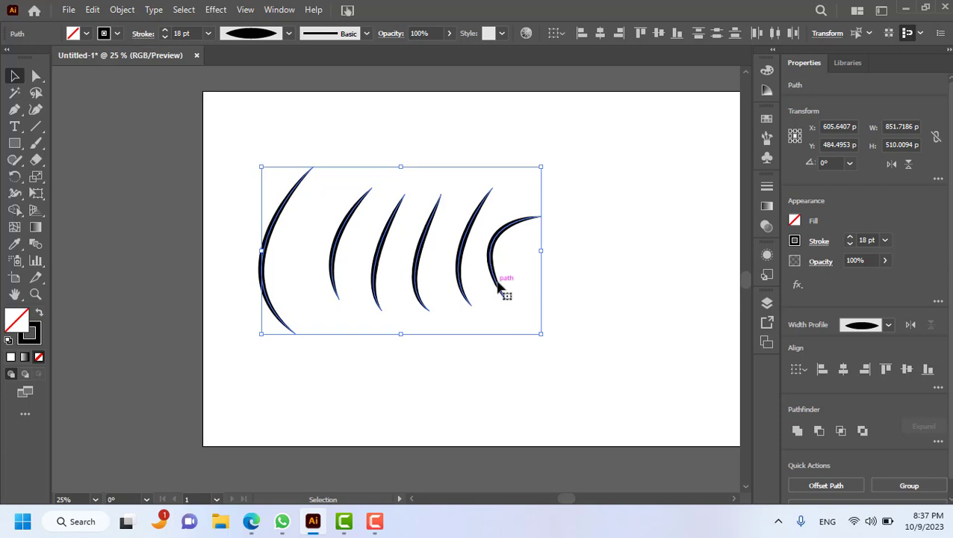
{"action": "scroll", "coordinate": [503, 280], "scroll_direction": "up", "scroll_amount": 2}
{"action": "scroll", "coordinate": [498, 288], "scroll_direction": "down", "scroll_amount": 2}
{"action": "scroll", "coordinate": [407, 276], "scroll_direction": "up", "scroll_amount": 1}
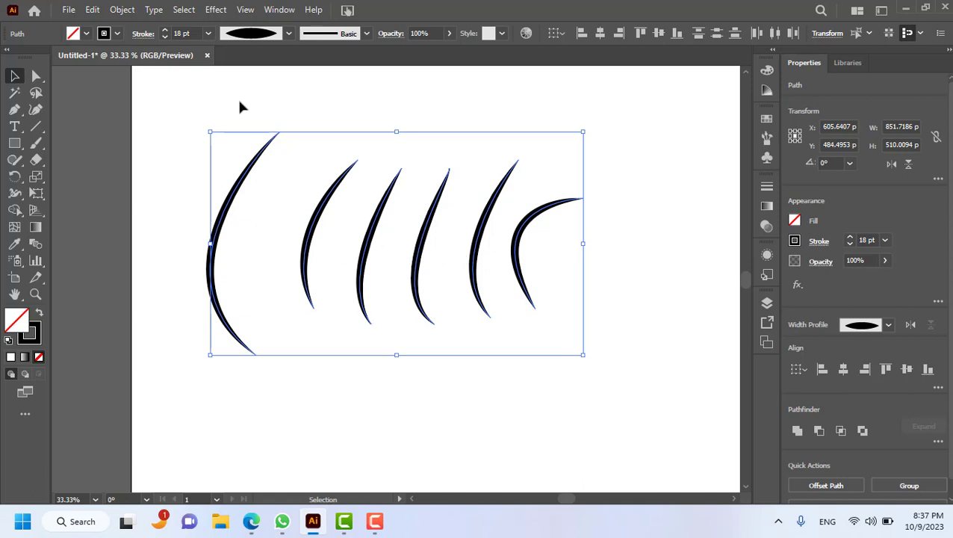
Reduce the stroke weight of the six arcs to 2 pt and deselect them
{"action": "left_click", "coordinate": [165, 36]}
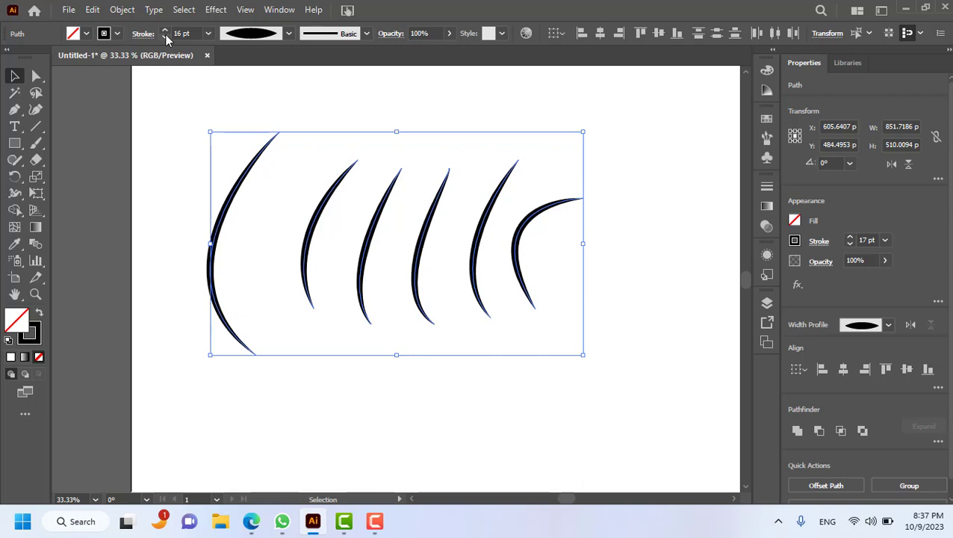
{"action": "left_click", "coordinate": [165, 36]}
{"action": "left_click", "coordinate": [165, 36]}
{"action": "left_click", "coordinate": [165, 35]}
{"action": "left_click", "coordinate": [165, 36]}
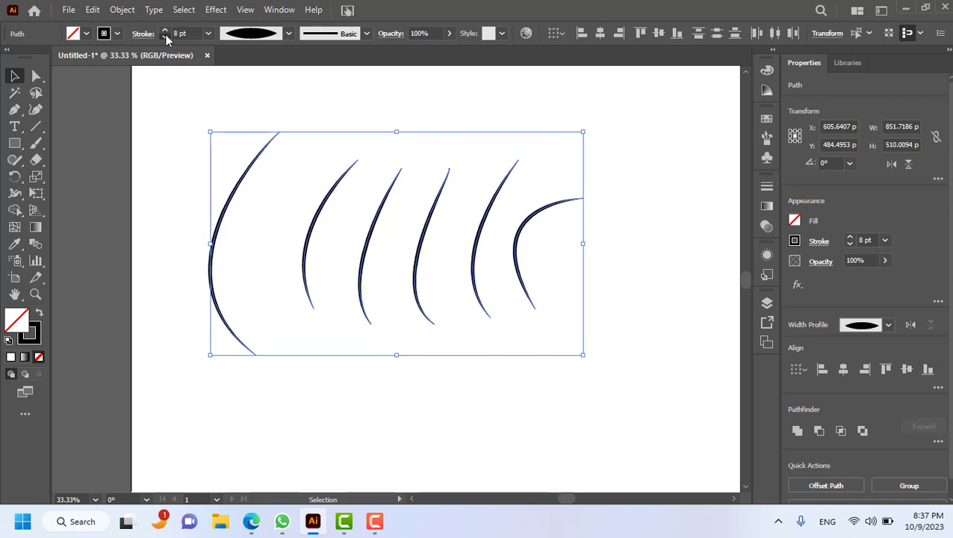
{"action": "left_click", "coordinate": [165, 36]}
{"action": "left_click", "coordinate": [165, 36]}
{"action": "left_click", "coordinate": [165, 36]}
{"action": "left_click", "coordinate": [165, 36]}
{"action": "left_click", "coordinate": [165, 36]}
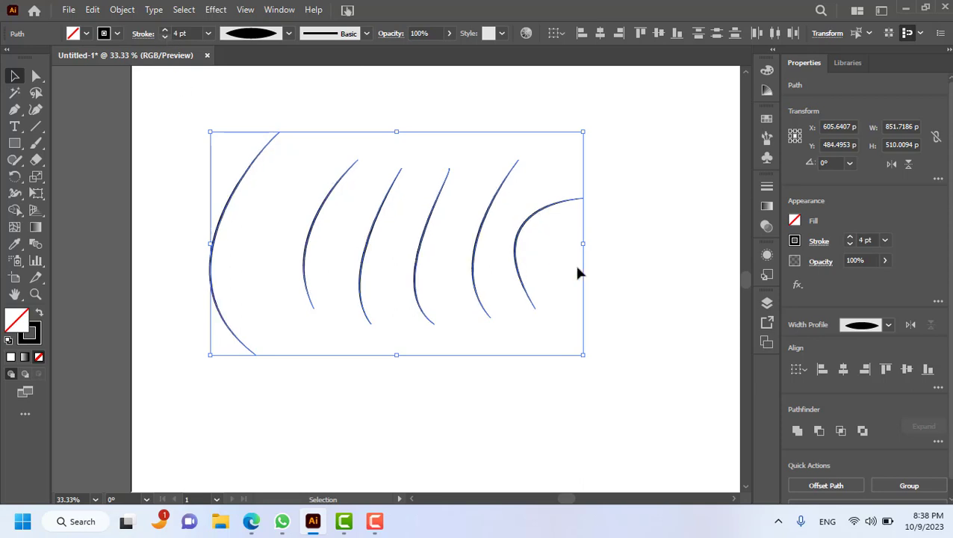
{"action": "left_click", "coordinate": [554, 268]}
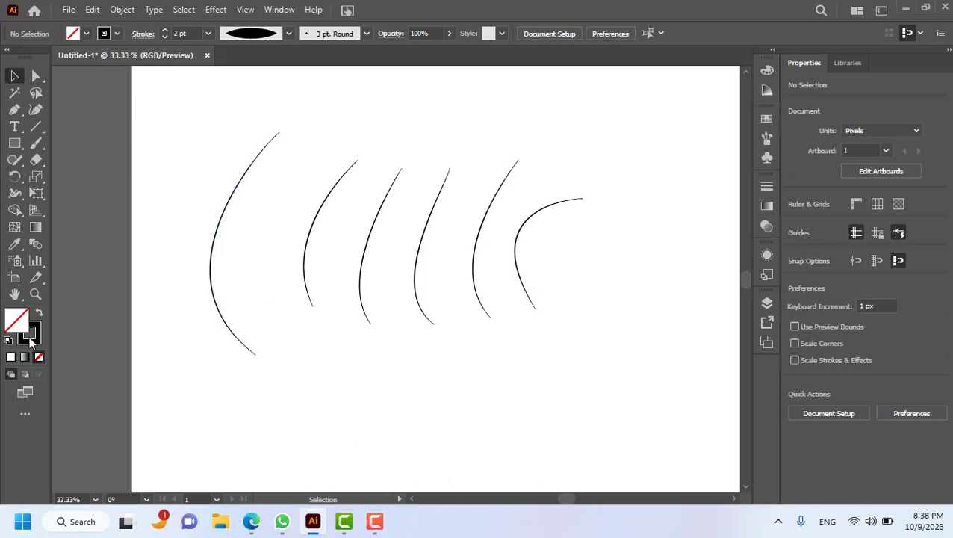
{"action": "left_click", "coordinate": [117, 33]}
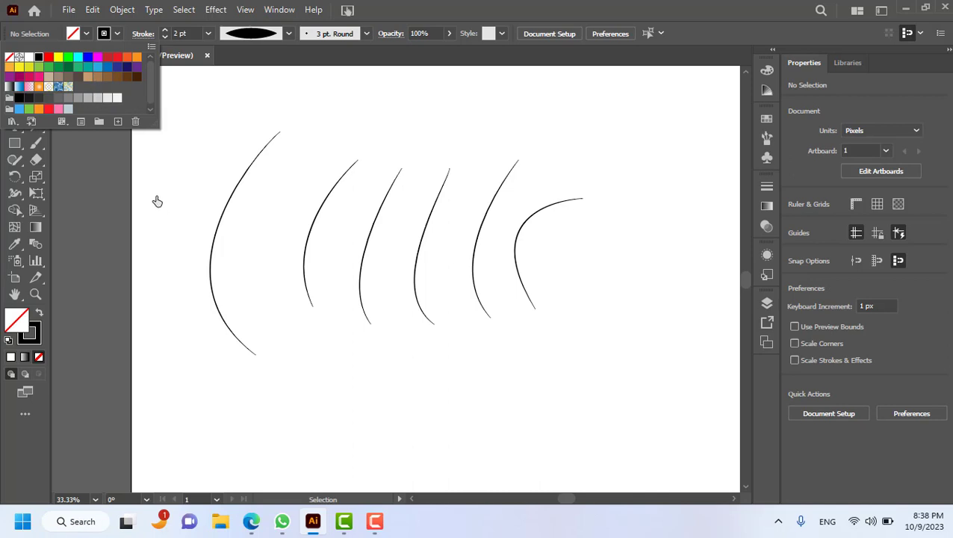
{"action": "left_click", "coordinate": [119, 31]}
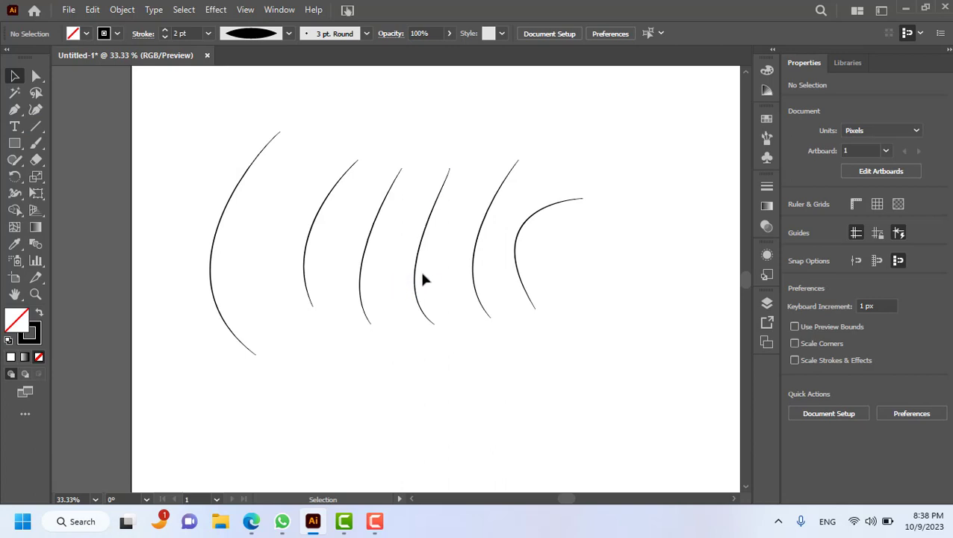
{"action": "scroll", "coordinate": [403, 320], "scroll_direction": "down", "scroll_amount": 4}
{"action": "scroll", "coordinate": [351, 320], "scroll_direction": "up", "scroll_amount": 3}
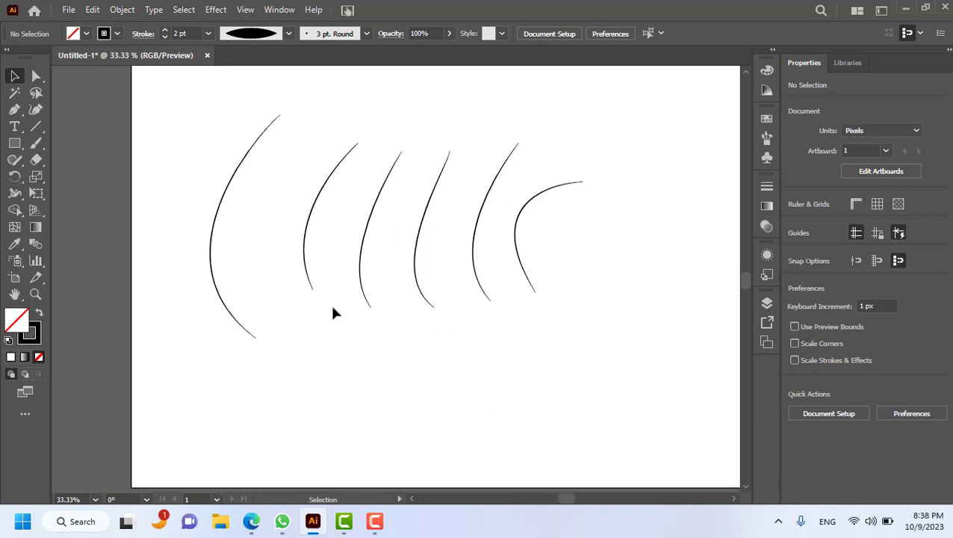
Draw a curved freehand stroke about 203 px wide and 234 px high with the Pencil tool below the two leftmost arcs
{"action": "left_click", "coordinate": [16, 110]}
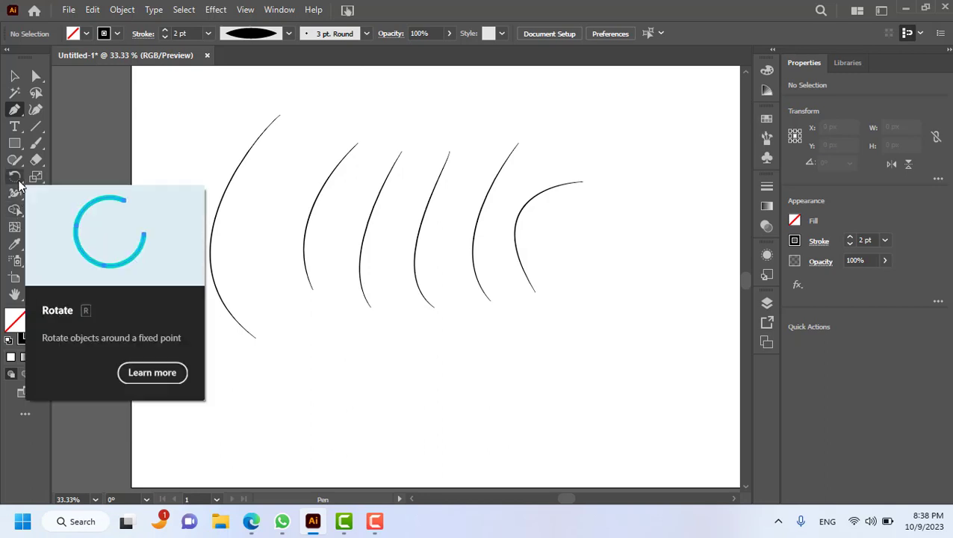
{"action": "left_click", "coordinate": [19, 180]}
{"action": "left_click", "coordinate": [19, 181]}
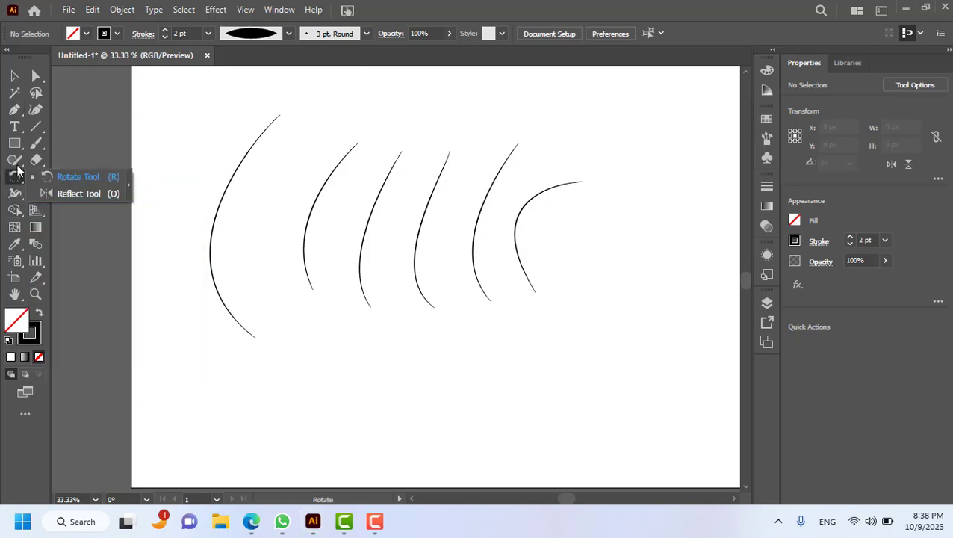
{"action": "left_click", "coordinate": [15, 160]}
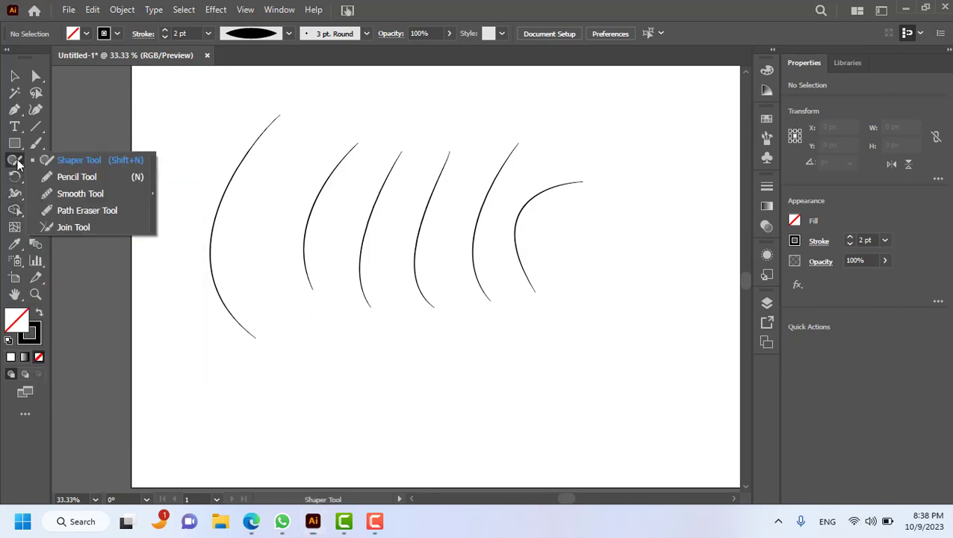
{"action": "left_click", "coordinate": [82, 177]}
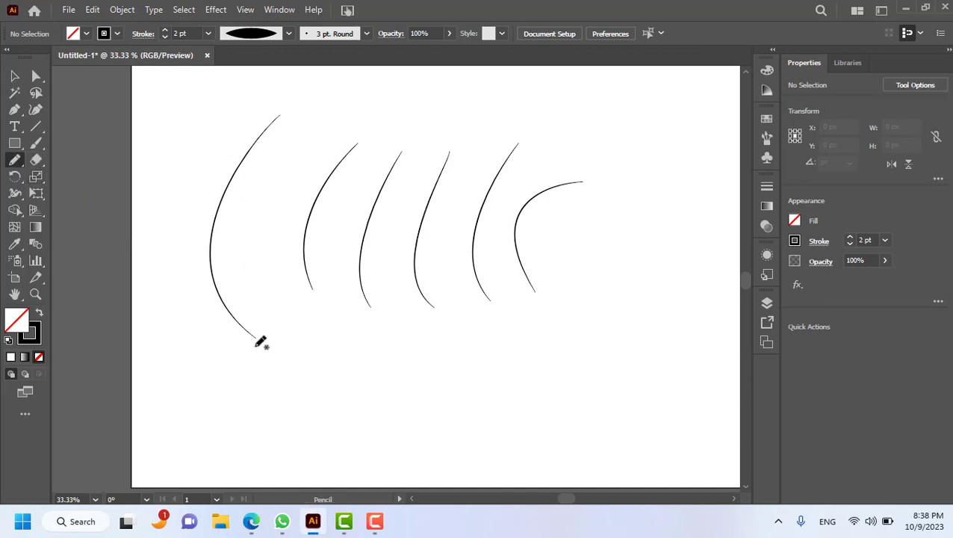
{"action": "left_click_drag", "start_coordinate": [262, 407], "coordinate": [256, 374]}
{"action": "left_click_drag", "start_coordinate": [297, 327], "coordinate": [350, 300]}
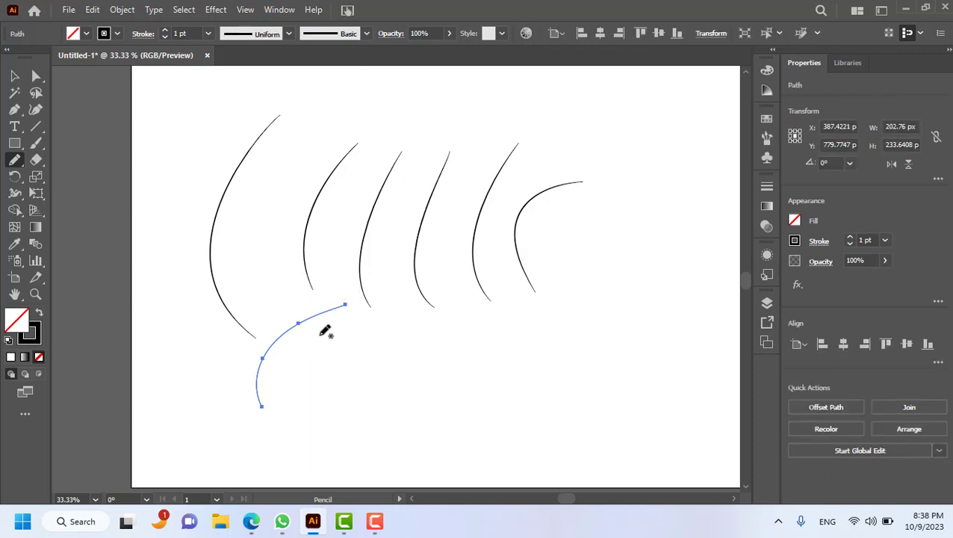
Apply Width Profile 1 to the freehand curve and set its stroke weight to 8 pt
{"action": "left_click", "coordinate": [289, 36]}
{"action": "left_click", "coordinate": [243, 80]}
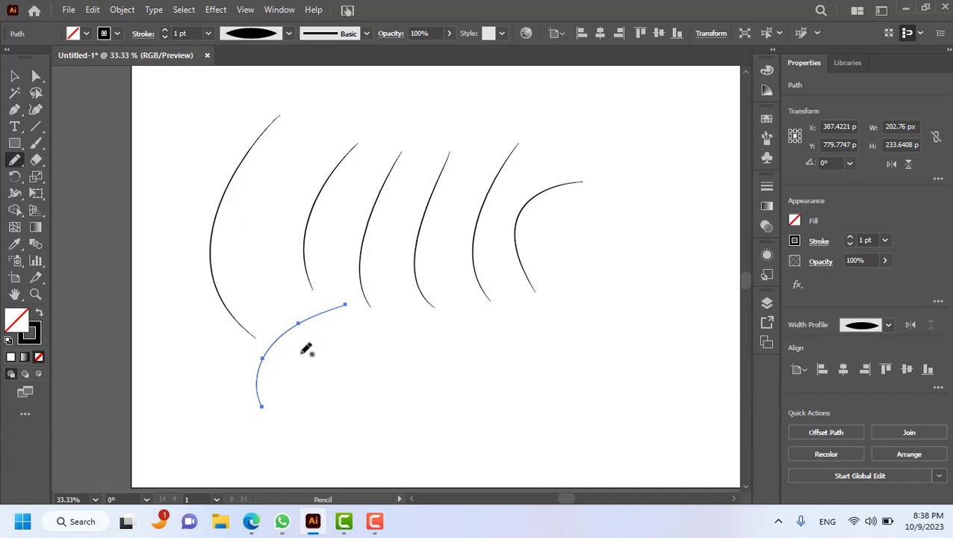
{"action": "left_click", "coordinate": [165, 30]}
{"action": "left_click", "coordinate": [165, 31]}
{"action": "left_click", "coordinate": [165, 31]}
{"action": "left_click", "coordinate": [165, 31]}
{"action": "left_click", "coordinate": [165, 31]}
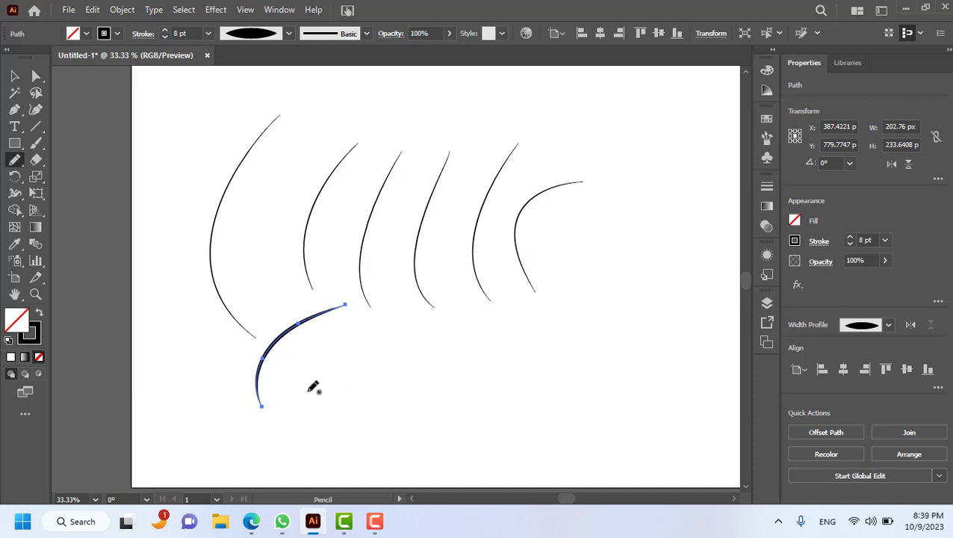
Draw three more curved Pencil strokes to the right of the thick one, plus a jagged line about 550 px wide beneath them
{"action": "left_click_drag", "start_coordinate": [306, 388], "coordinate": [381, 306]}
{"action": "left_click_drag", "start_coordinate": [470, 292], "coordinate": [352, 372]}
{"action": "mouse_move", "coordinate": [433, 370]}
{"action": "left_mouse_down"}
{"action": "mouse_move", "coordinate": [465, 351]}
{"action": "mouse_move", "coordinate": [502, 262]}
{"action": "left_mouse_up"}
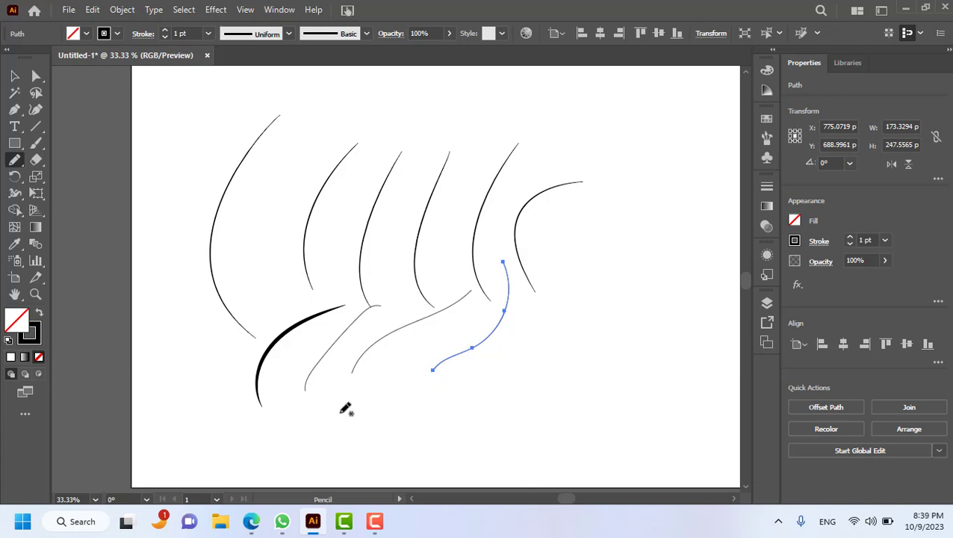
{"action": "left_click_drag", "start_coordinate": [324, 407], "coordinate": [321, 424]}
{"action": "mouse_move", "coordinate": [339, 377]}
{"action": "left_mouse_down"}
{"action": "mouse_move", "coordinate": [479, 383]}
{"action": "mouse_move", "coordinate": [566, 361]}
{"action": "left_mouse_up"}
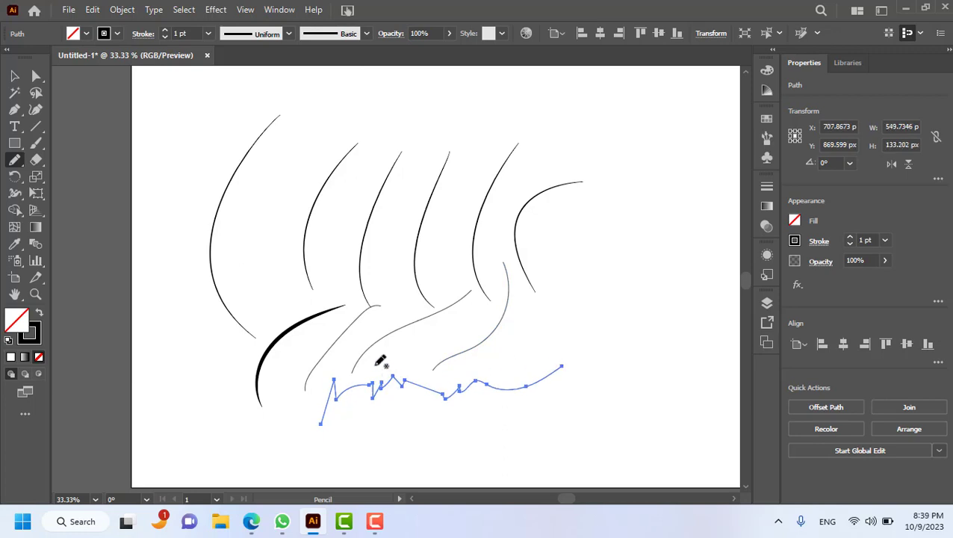
Apply Width Profile 1 and a 12 pt stroke weight to the jagged line, and deselect it
{"action": "left_click", "coordinate": [13, 77]}
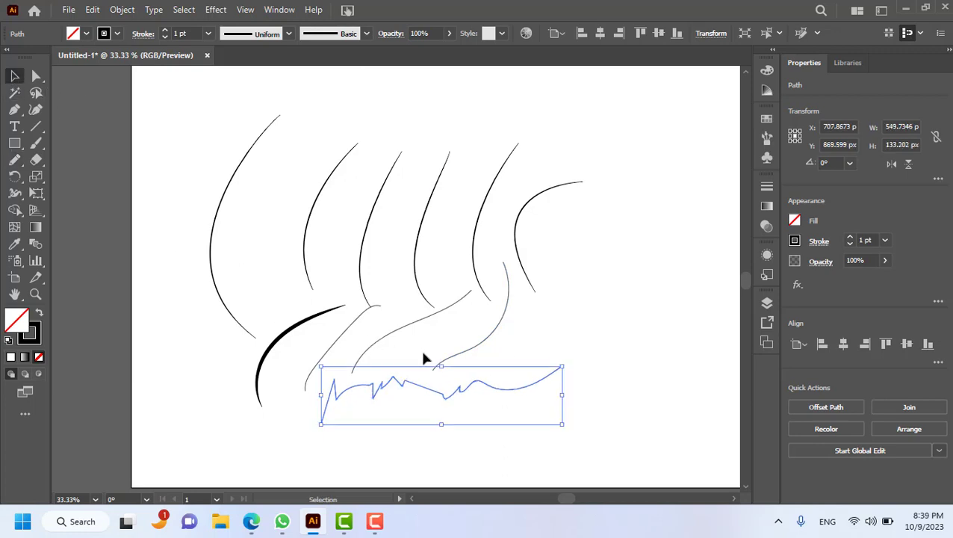
{"action": "left_click", "coordinate": [289, 29]}
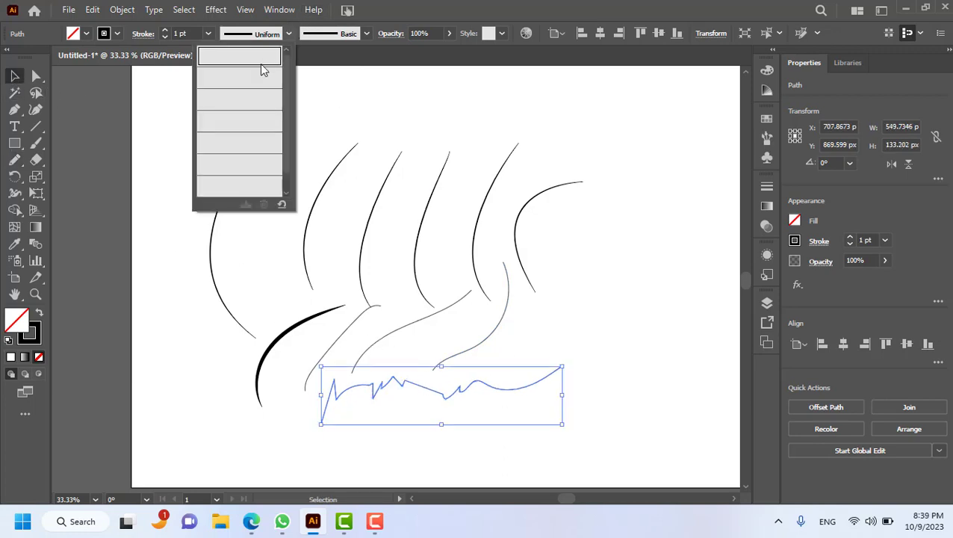
{"action": "left_click", "coordinate": [251, 82]}
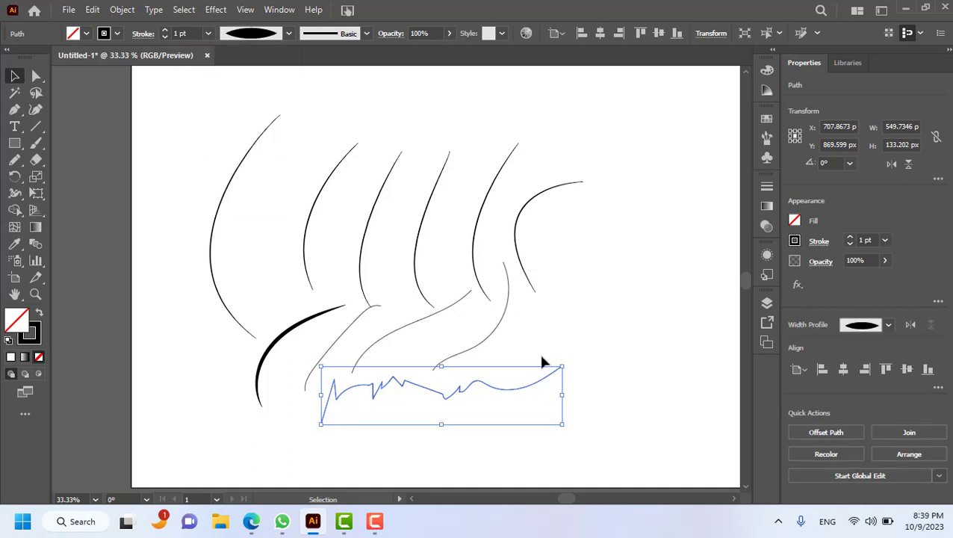
{"action": "left_click", "coordinate": [580, 329]}
{"action": "left_click", "coordinate": [445, 396]}
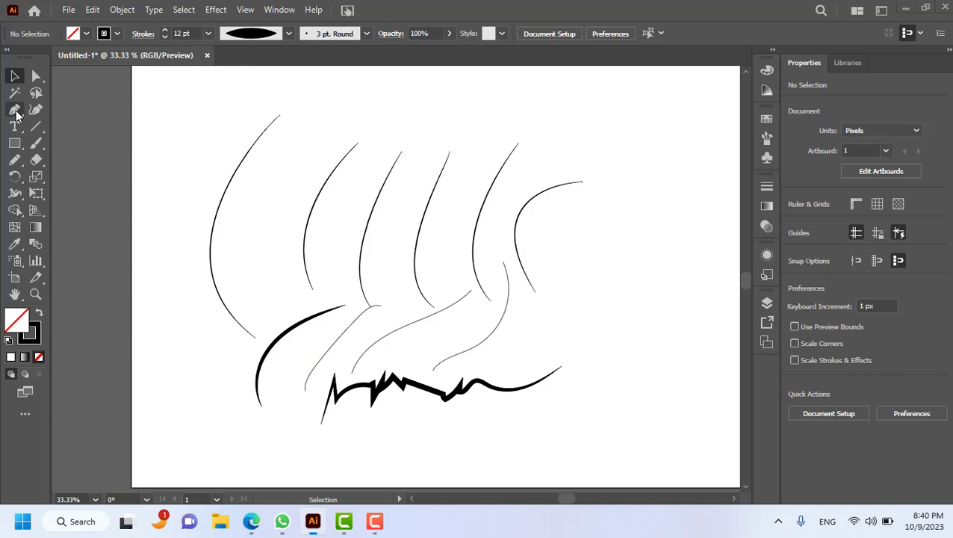
Draw a wavy Pencil stroke about 310 px wide and 264 px high, rising right of the jagged line, and apply Width Profile 1
{"action": "left_click", "coordinate": [15, 111]}
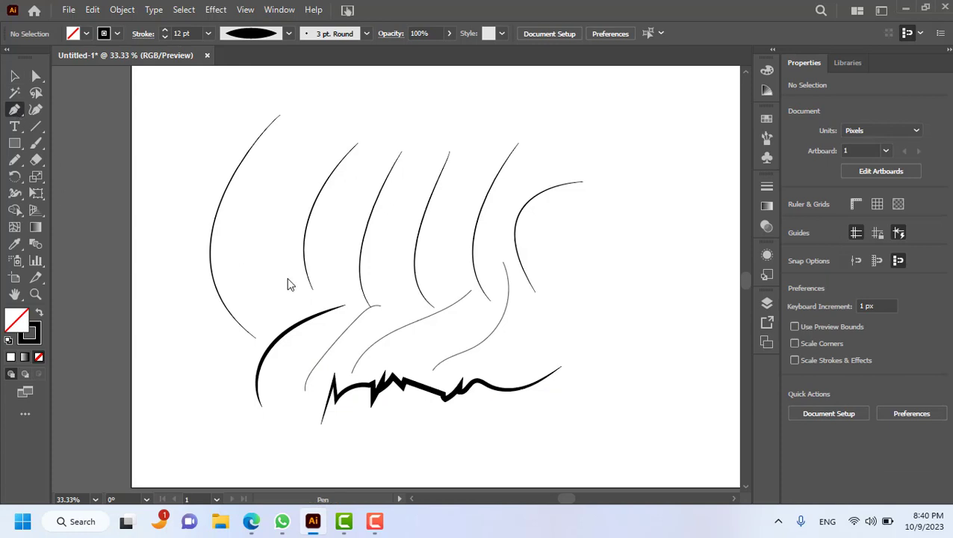
{"action": "left_click", "coordinate": [15, 161]}
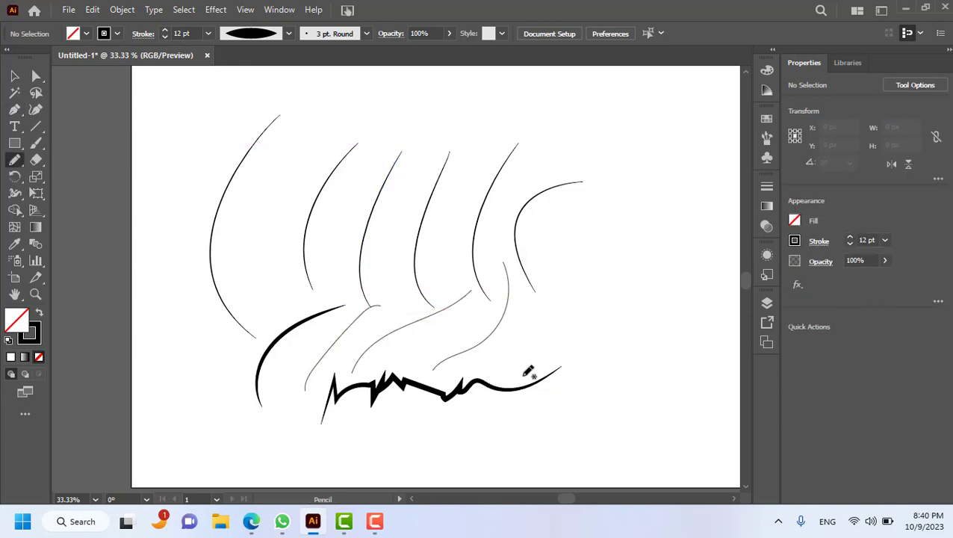
{"action": "mouse_move", "coordinate": [515, 367]}
{"action": "left_mouse_down"}
{"action": "mouse_move", "coordinate": [580, 358]}
{"action": "mouse_move", "coordinate": [632, 311]}
{"action": "mouse_move", "coordinate": [650, 252]}
{"action": "left_mouse_up"}
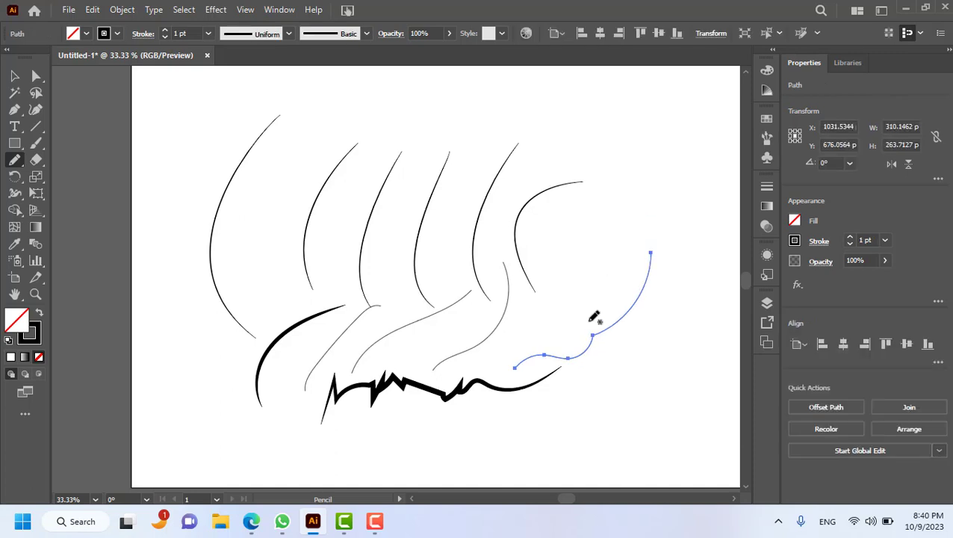
{"action": "left_click", "coordinate": [287, 35]}
{"action": "left_click", "coordinate": [243, 83]}
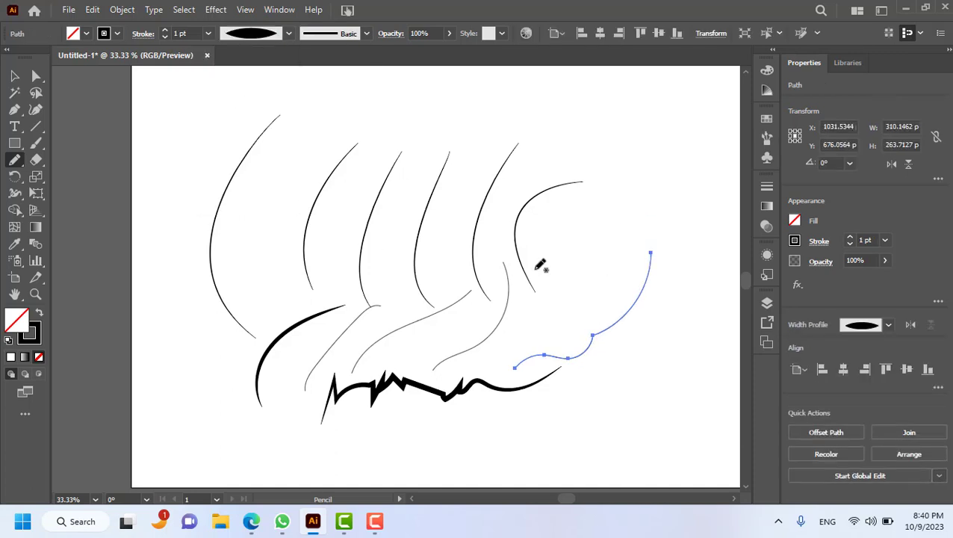
Apply Width Profile 4 to the selected wavy stroke and set its stroke weight to 12 pt
{"action": "left_click", "coordinate": [289, 34]}
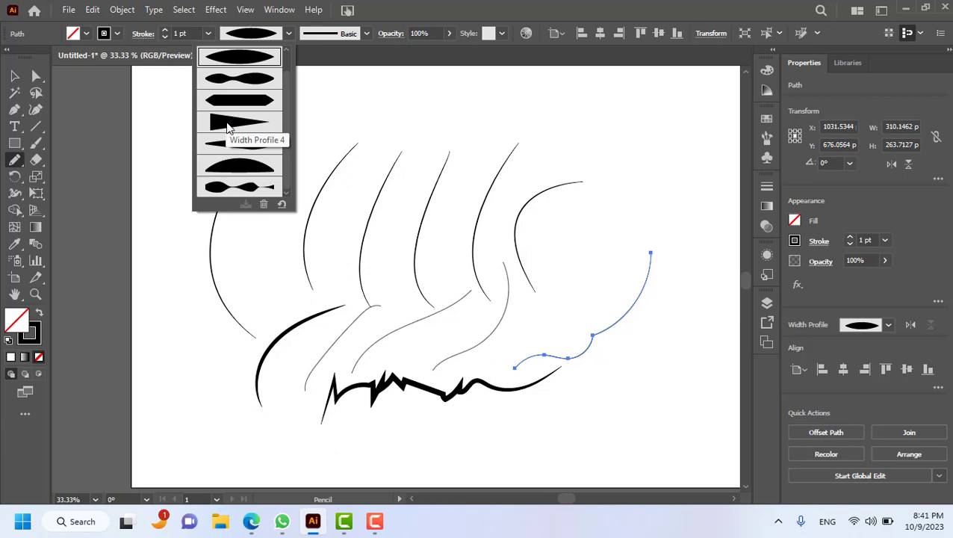
{"action": "left_click", "coordinate": [234, 125]}
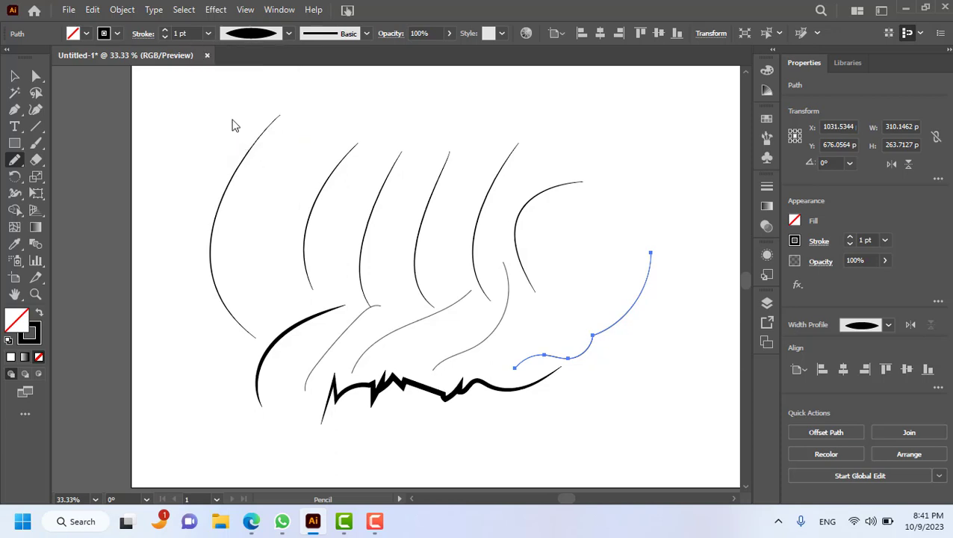
{"action": "left_click", "coordinate": [164, 30]}
{"action": "left_click", "coordinate": [164, 30]}
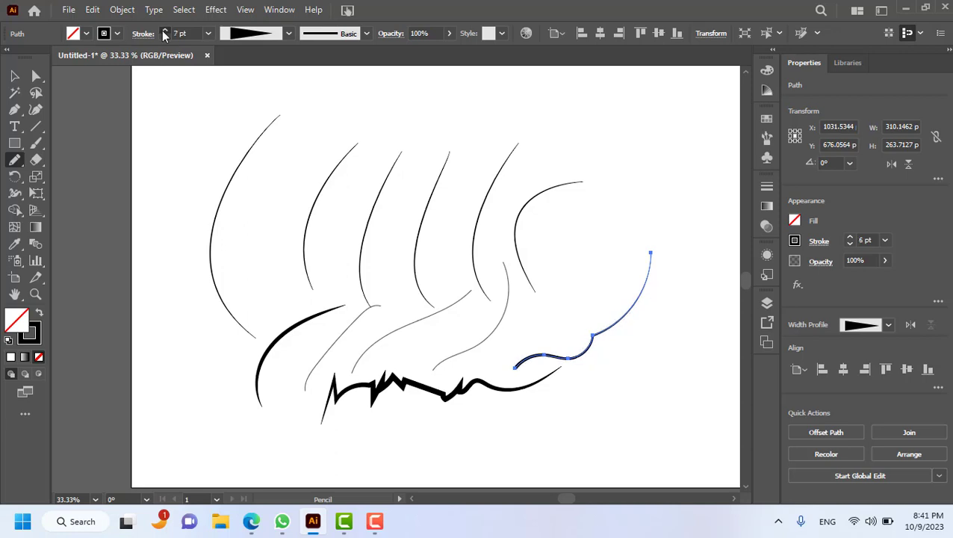
{"action": "left_click", "coordinate": [165, 30]}
{"action": "left_click", "coordinate": [164, 30]}
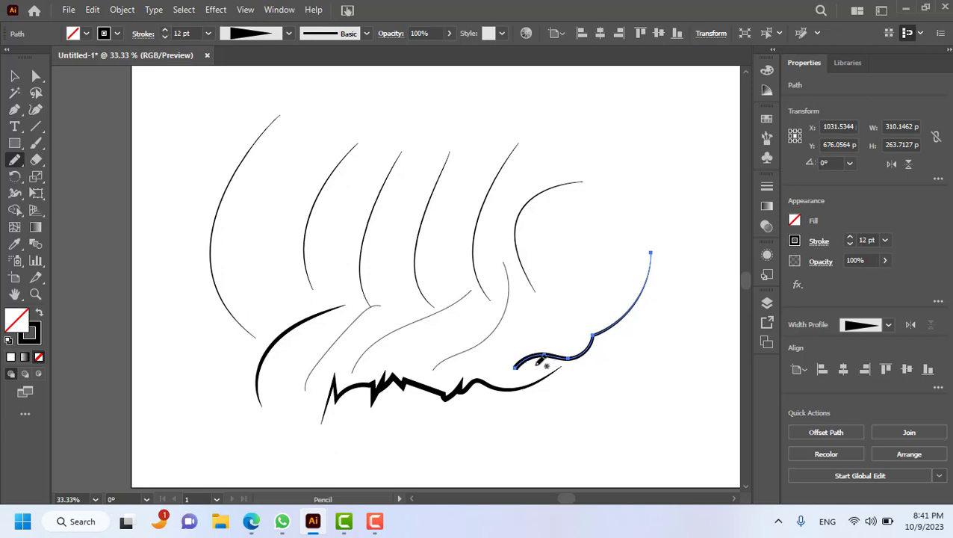
Draw a steep straight Pencil line about 68 px wide and 408 px high across the wavy stroke, and apply Width Profile 4
{"action": "left_click_drag", "start_coordinate": [620, 420], "coordinate": [590, 243]}
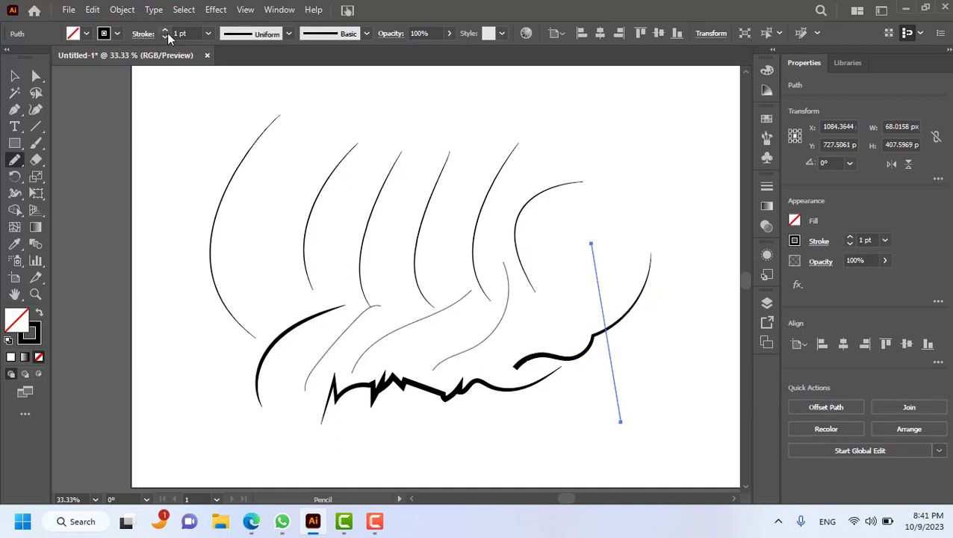
{"action": "left_click", "coordinate": [288, 34]}
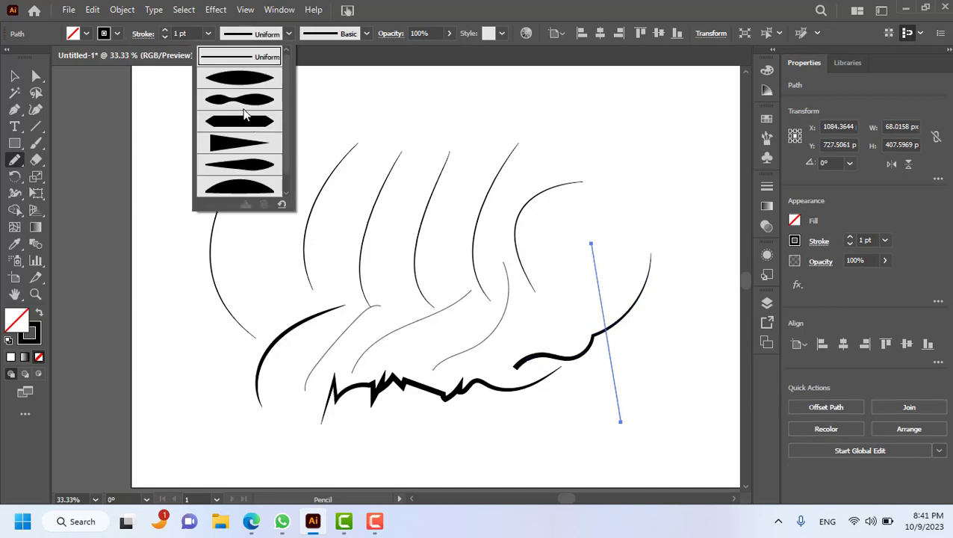
{"action": "left_click", "coordinate": [239, 144]}
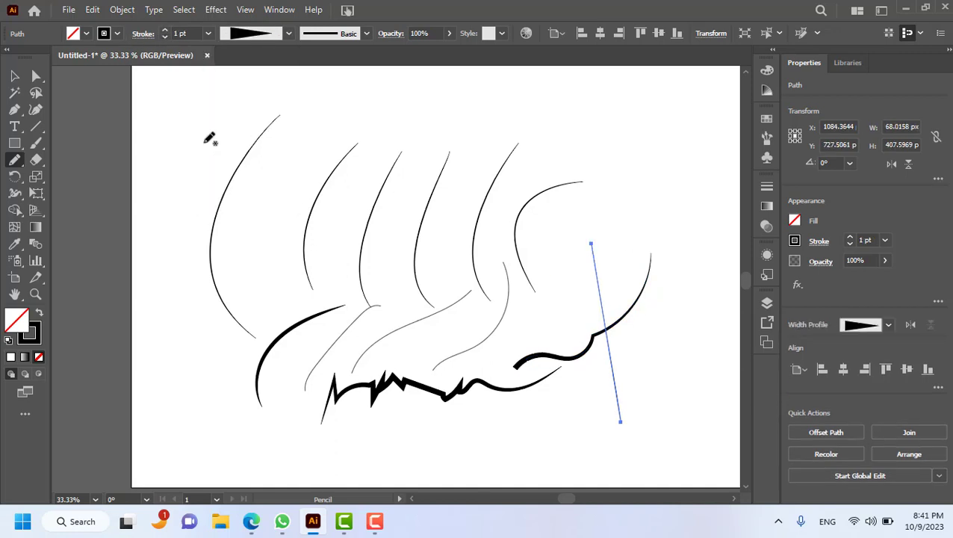
Set the steep straight line's stroke weight to 18 pt
{"action": "left_click", "coordinate": [164, 30]}
{"action": "left_click", "coordinate": [165, 31]}
{"action": "left_click", "coordinate": [164, 31]}
{"action": "left_click", "coordinate": [165, 31]}
{"action": "left_click", "coordinate": [165, 31]}
{"action": "left_click", "coordinate": [165, 30]}
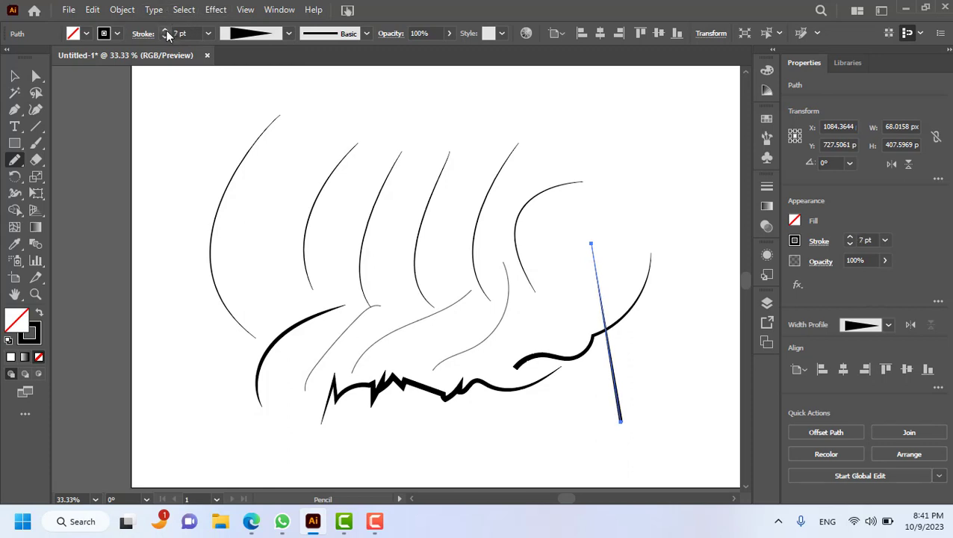
{"action": "left_click", "coordinate": [166, 30]}
{"action": "left_click", "coordinate": [166, 30]}
{"action": "left_click", "coordinate": [165, 31]}
{"action": "left_click", "coordinate": [165, 31]}
{"action": "left_click", "coordinate": [165, 31]}
{"action": "left_click", "coordinate": [165, 31]}
{"action": "left_click", "coordinate": [165, 30]}
{"action": "left_click", "coordinate": [165, 31]}
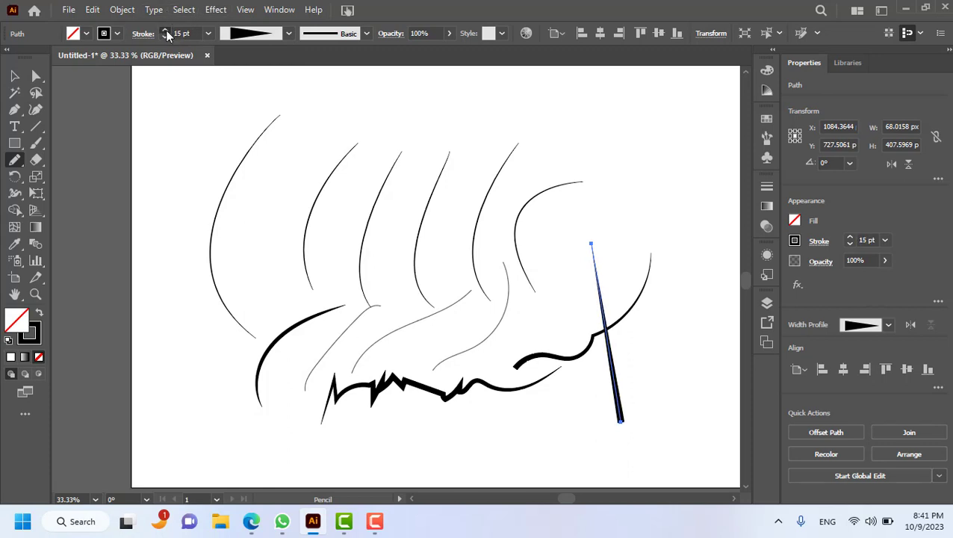
{"action": "left_click", "coordinate": [165, 30]}
{"action": "left_click", "coordinate": [165, 30]}
{"action": "left_click", "coordinate": [165, 30]}
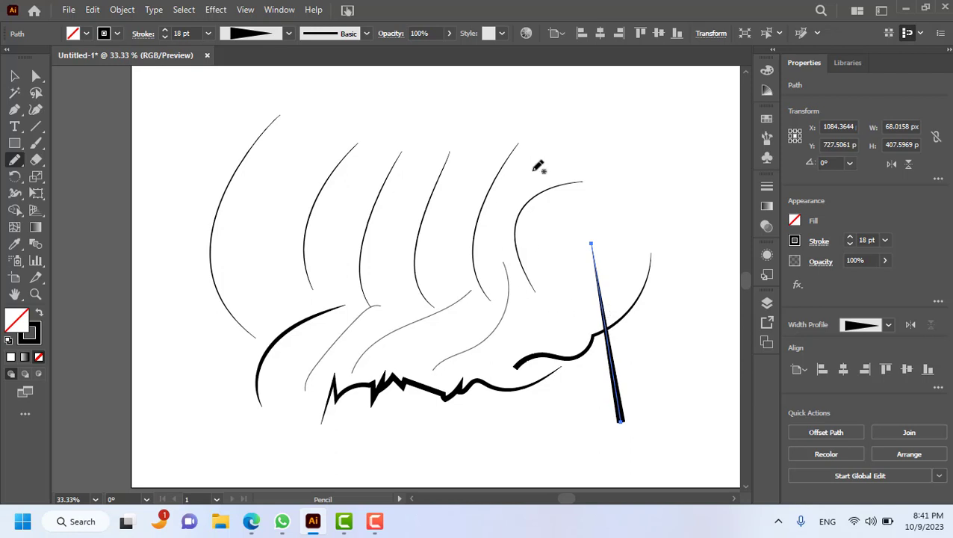
Draw two more curved Pencil strokes near the rightmost upper curves, setting the second, about 85 px wide and 252 px high, to 10 pt
{"action": "mouse_move", "coordinate": [542, 166]}
{"action": "left_mouse_down"}
{"action": "mouse_move", "coordinate": [474, 256]}
{"action": "mouse_move", "coordinate": [508, 316]}
{"action": "left_mouse_up"}
{"action": "mouse_move", "coordinate": [577, 192]}
{"action": "left_mouse_down"}
{"action": "mouse_move", "coordinate": [543, 209]}
{"action": "mouse_move", "coordinate": [569, 301]}
{"action": "left_mouse_up"}
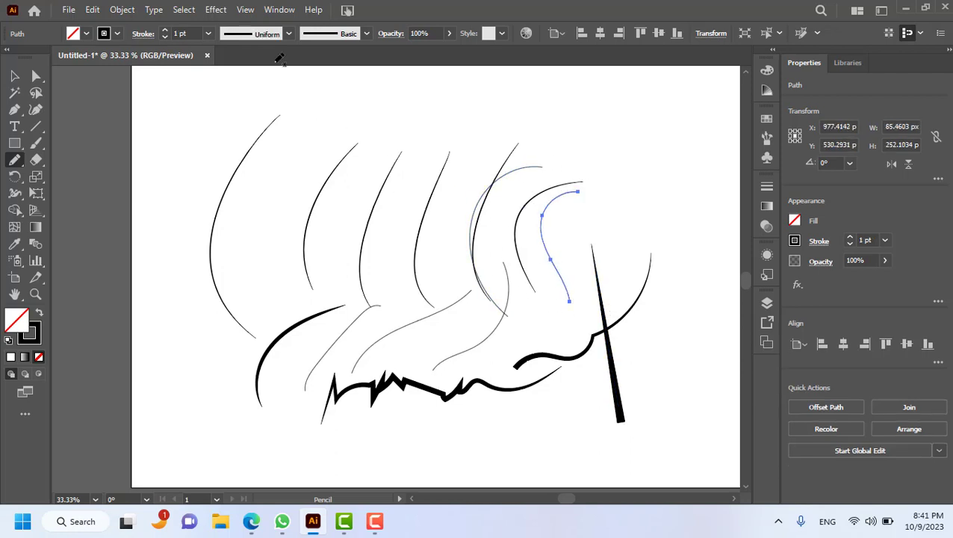
{"action": "left_click", "coordinate": [166, 32]}
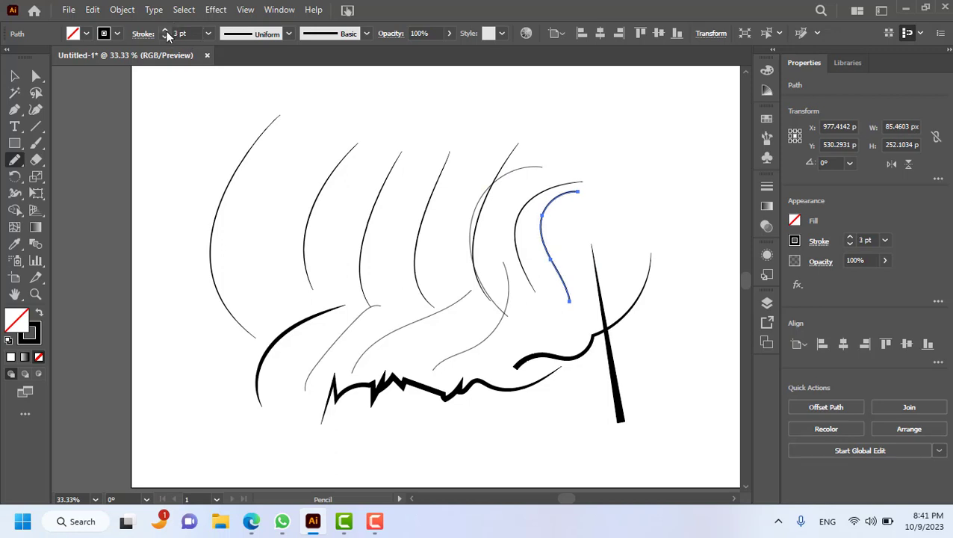
{"action": "left_click", "coordinate": [166, 31]}
{"action": "left_click", "coordinate": [166, 31]}
{"action": "left_click", "coordinate": [165, 31]}
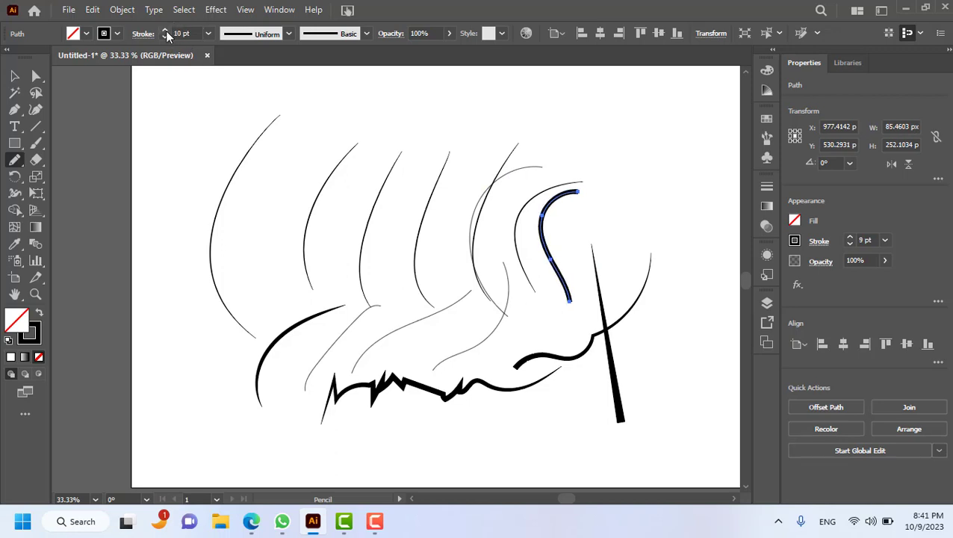
Apply Width Profile 4 to the 10 pt curve and deselect it
{"action": "left_click", "coordinate": [288, 33]}
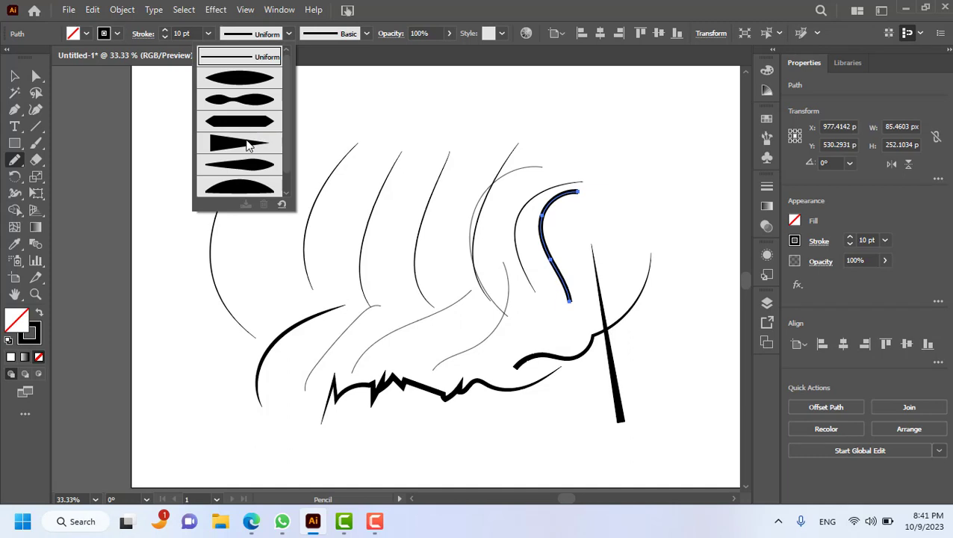
{"action": "left_click", "coordinate": [248, 145]}
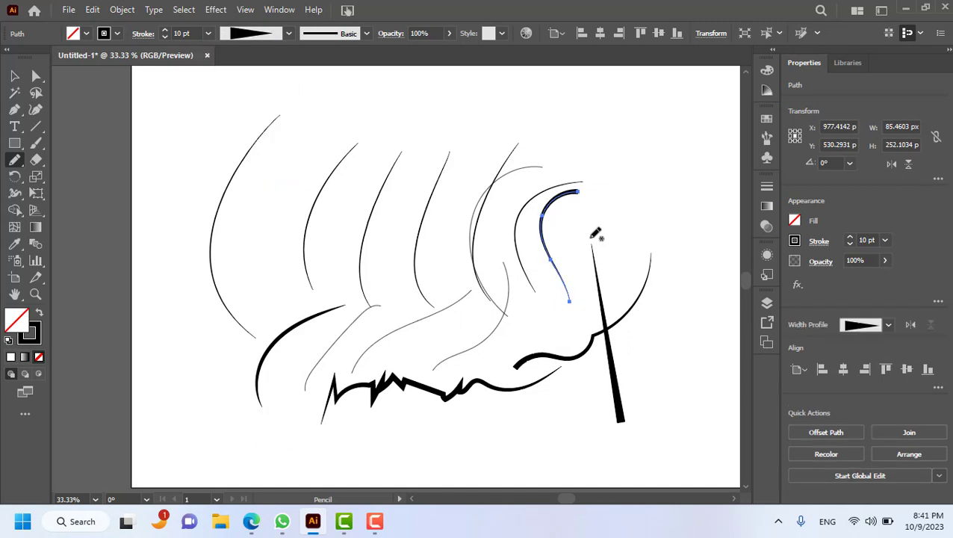
{"action": "left_click", "coordinate": [14, 76]}
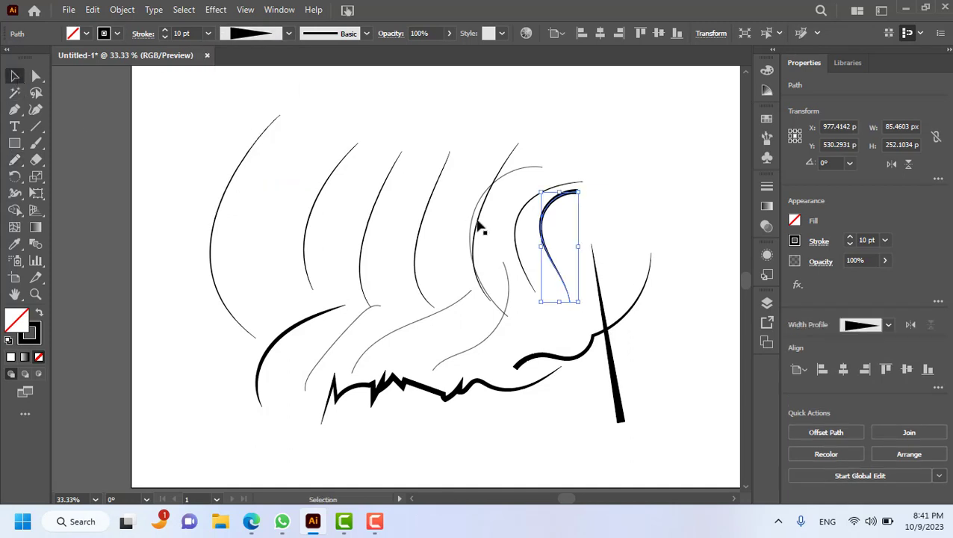
{"action": "left_click", "coordinate": [595, 216]}
{"action": "scroll", "coordinate": [593, 249], "scroll_direction": "up", "scroll_amount": 2}
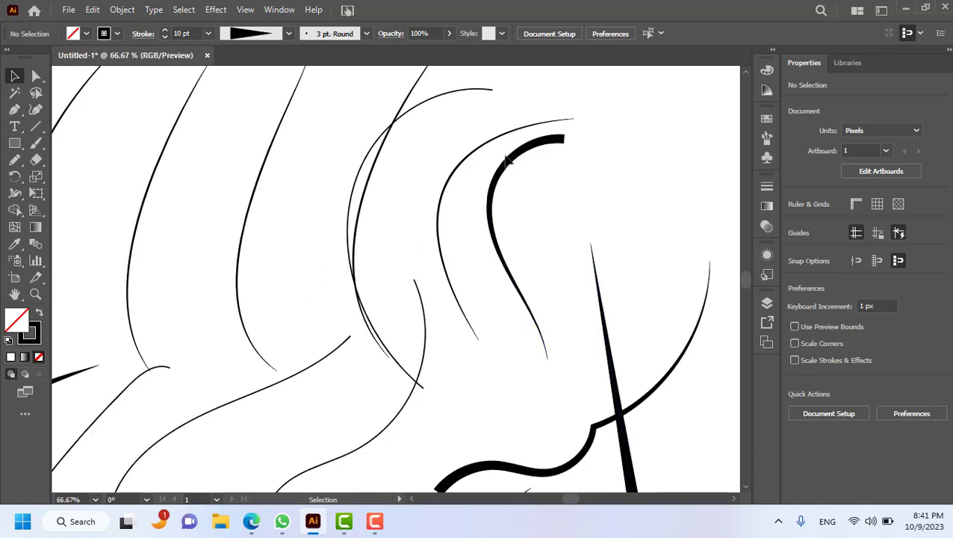
{"action": "left_click", "coordinate": [505, 179]}
{"action": "left_click", "coordinate": [626, 228]}
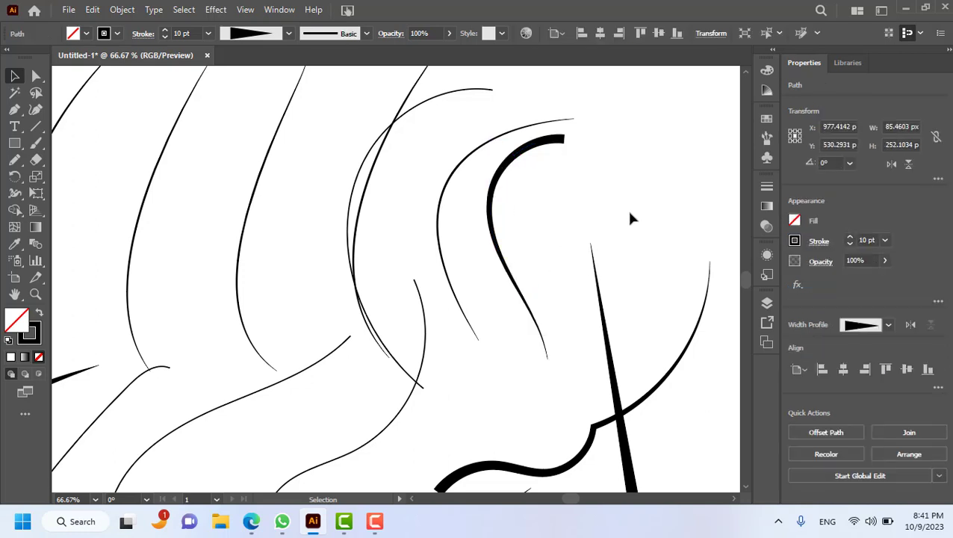
Set the Pencil tool's fidelity to the most accurate setting
{"action": "double_click", "coordinate": [16, 161]}
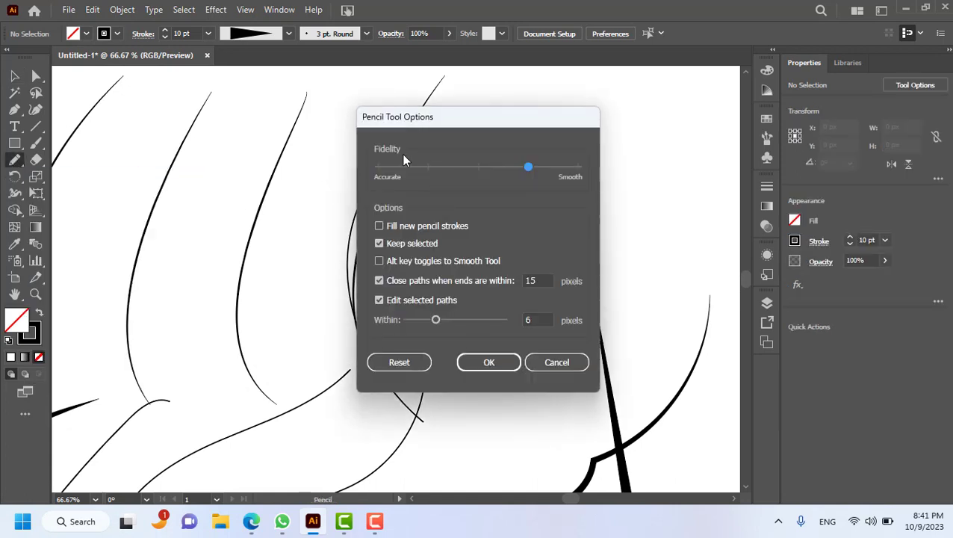
{"action": "left_click_drag", "start_coordinate": [432, 120], "coordinate": [330, 114]}
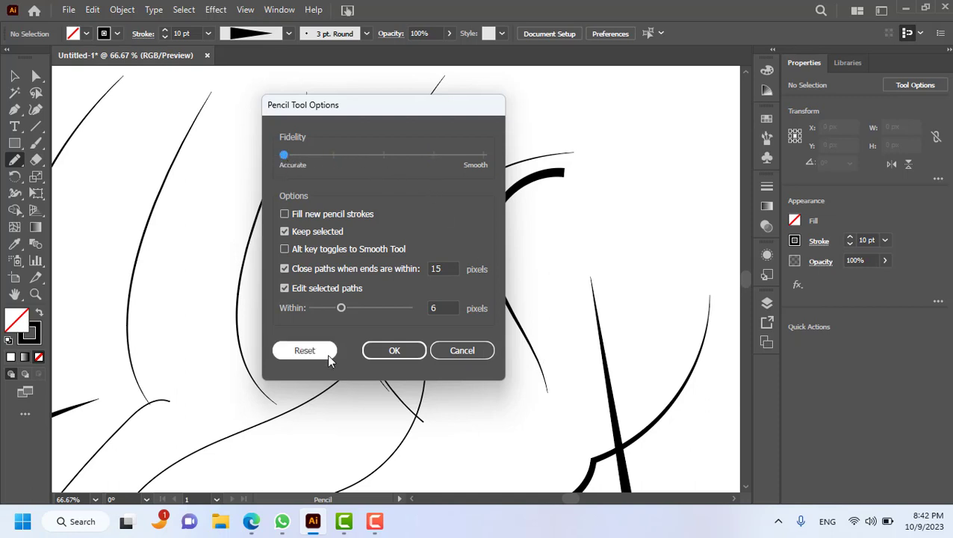
{"action": "left_click", "coordinate": [395, 351]}
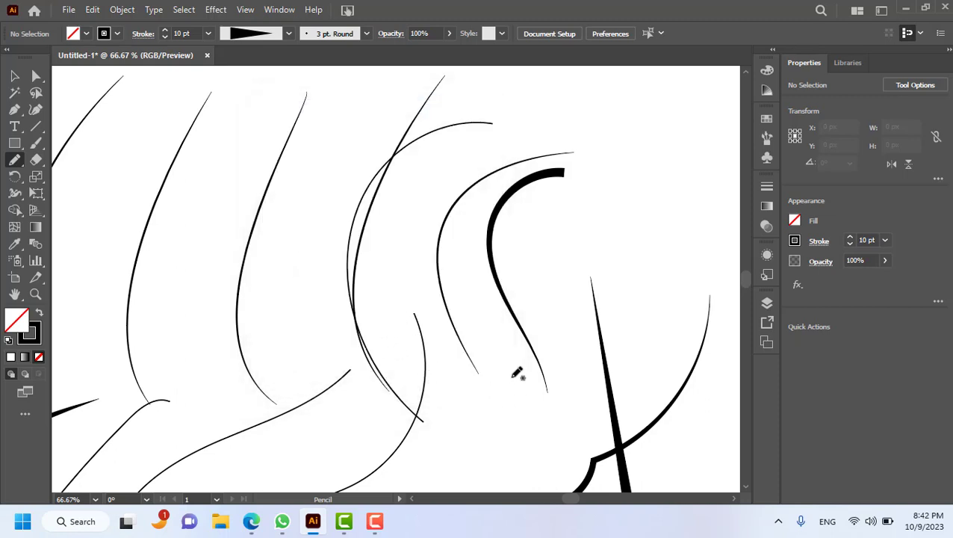
Draw a jagged Pencil stroke about 226 px wide and 216 px high beside and below the 10 pt curve, with a 6 pt stroke weight
{"action": "mouse_move", "coordinate": [562, 213]}
{"action": "left_mouse_down"}
{"action": "mouse_move", "coordinate": [538, 233]}
{"action": "mouse_move", "coordinate": [553, 265]}
{"action": "mouse_move", "coordinate": [550, 300]}
{"action": "mouse_move", "coordinate": [566, 349]}
{"action": "mouse_move", "coordinate": [544, 346]}
{"action": "mouse_move", "coordinate": [509, 395]}
{"action": "mouse_move", "coordinate": [476, 366]}
{"action": "mouse_move", "coordinate": [447, 361]}
{"action": "mouse_move", "coordinate": [372, 315]}
{"action": "left_mouse_up"}
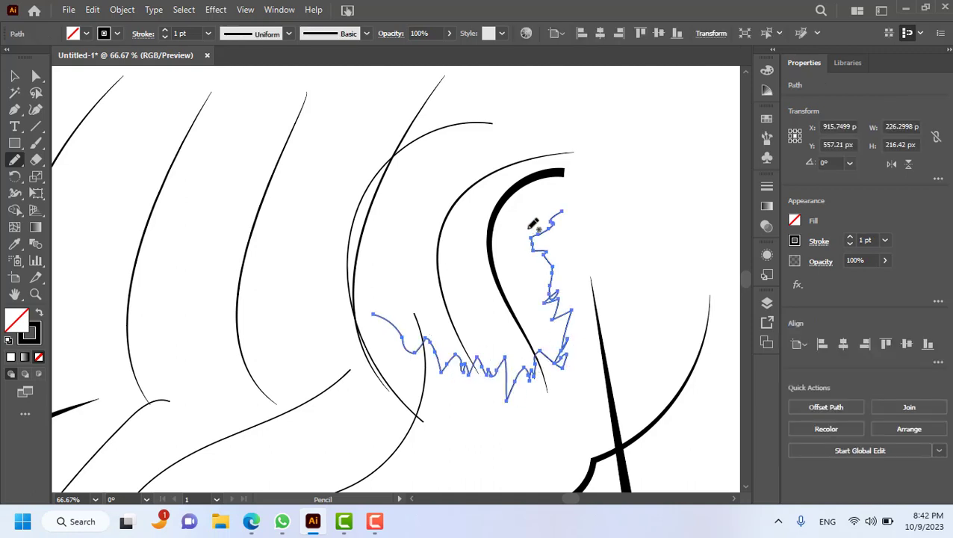
{"action": "left_click", "coordinate": [165, 30]}
{"action": "left_click", "coordinate": [165, 31]}
{"action": "left_click", "coordinate": [165, 31]}
{"action": "left_click", "coordinate": [165, 31]}
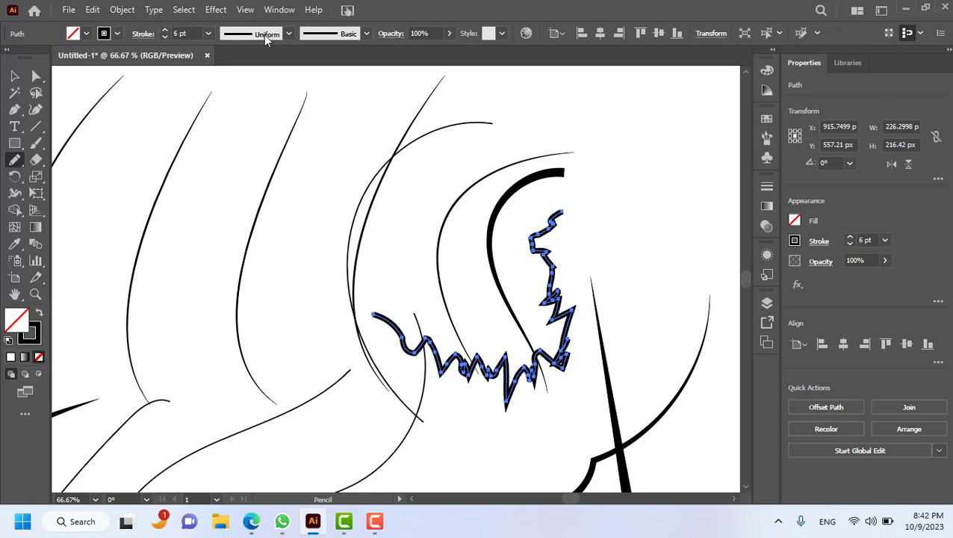
Apply Width Profile 4 to the new jagged stroke and deselect it
{"action": "left_click", "coordinate": [277, 36]}
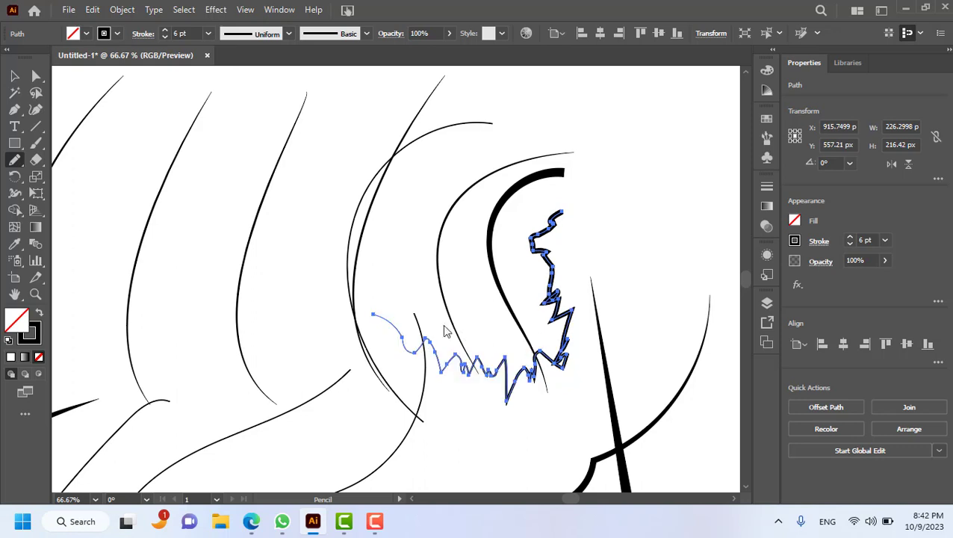
{"action": "left_click", "coordinate": [15, 75]}
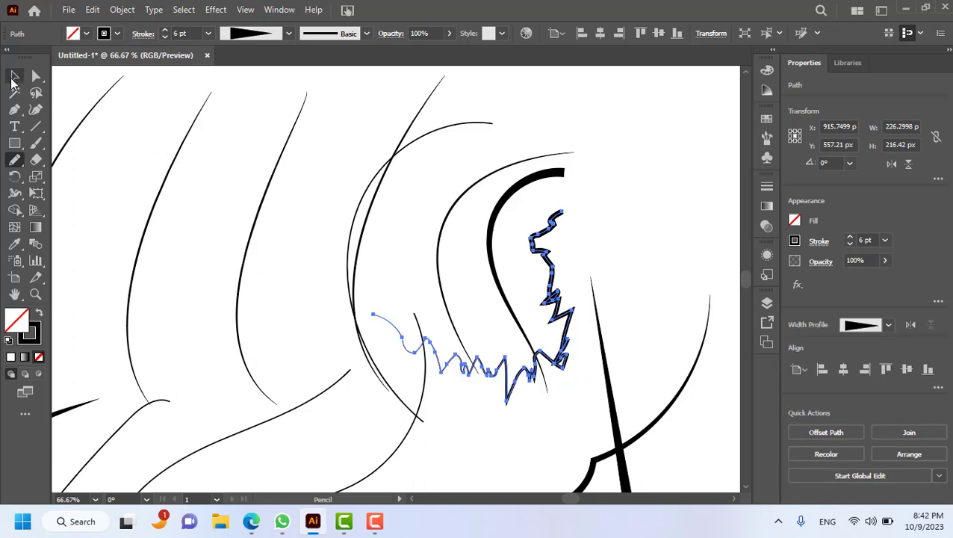
{"action": "left_click", "coordinate": [662, 231]}
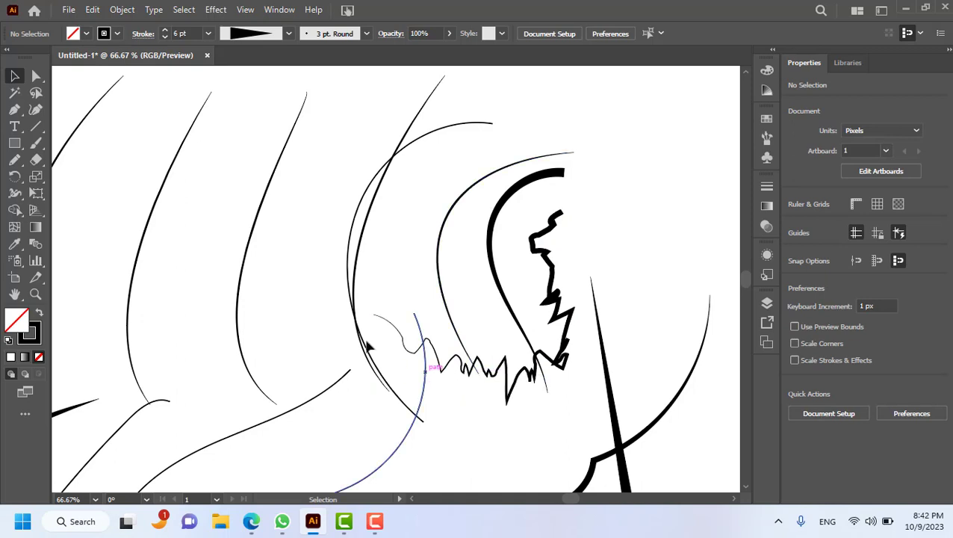
Draw a curved Pencil stroke about 70 px wide and 231 px high left of the large thin arc, with 6 pt weight and Width Profile 4
{"action": "left_click", "coordinate": [14, 161]}
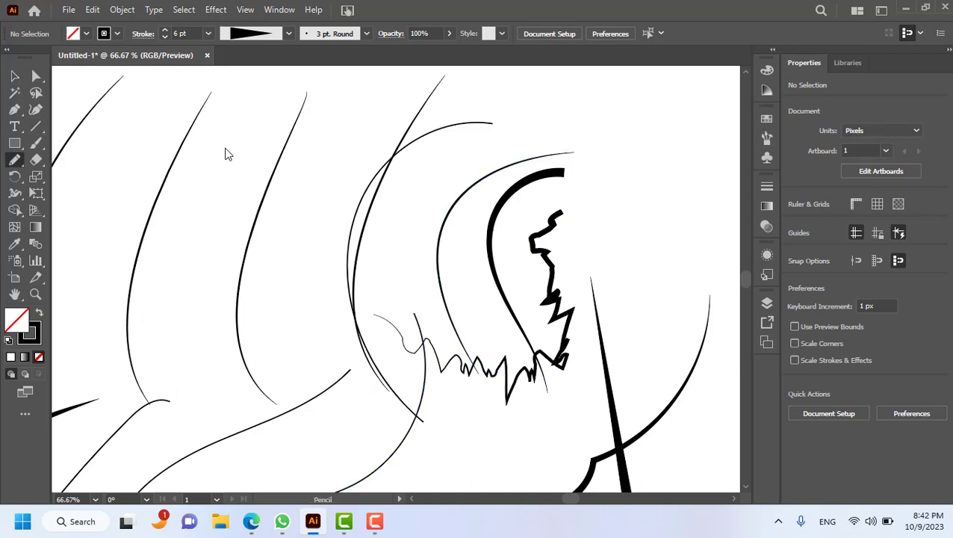
{"action": "mouse_move", "coordinate": [358, 142]}
{"action": "left_mouse_down"}
{"action": "mouse_move", "coordinate": [300, 206]}
{"action": "mouse_move", "coordinate": [321, 343]}
{"action": "left_mouse_up"}
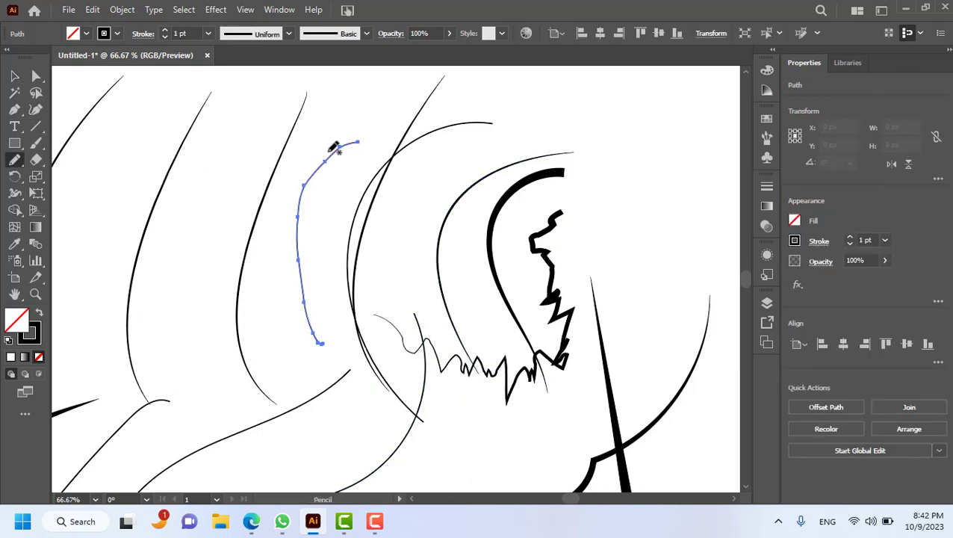
{"action": "left_click", "coordinate": [14, 76]}
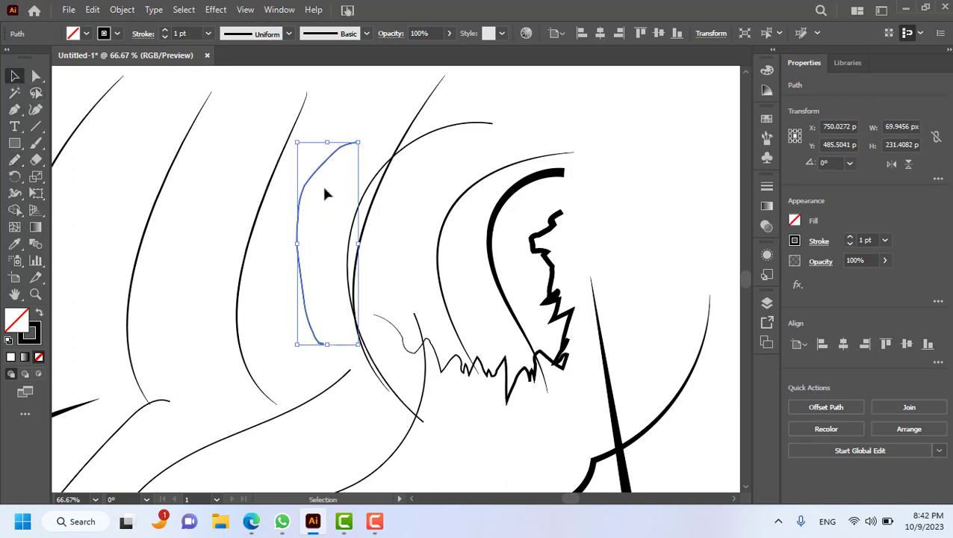
{"action": "left_click", "coordinate": [166, 30]}
{"action": "left_click", "coordinate": [166, 30]}
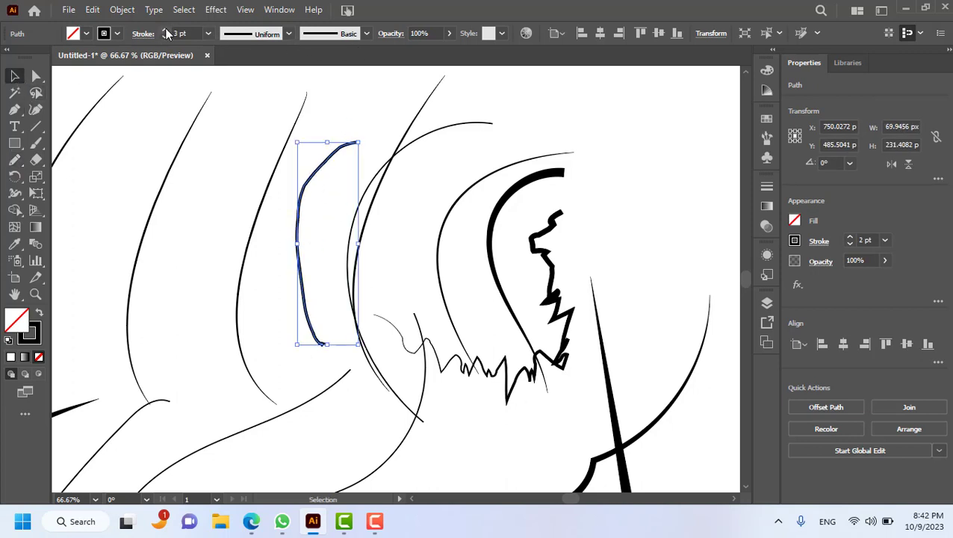
{"action": "left_click", "coordinate": [165, 30]}
{"action": "left_click", "coordinate": [165, 30]}
{"action": "left_click", "coordinate": [165, 30]}
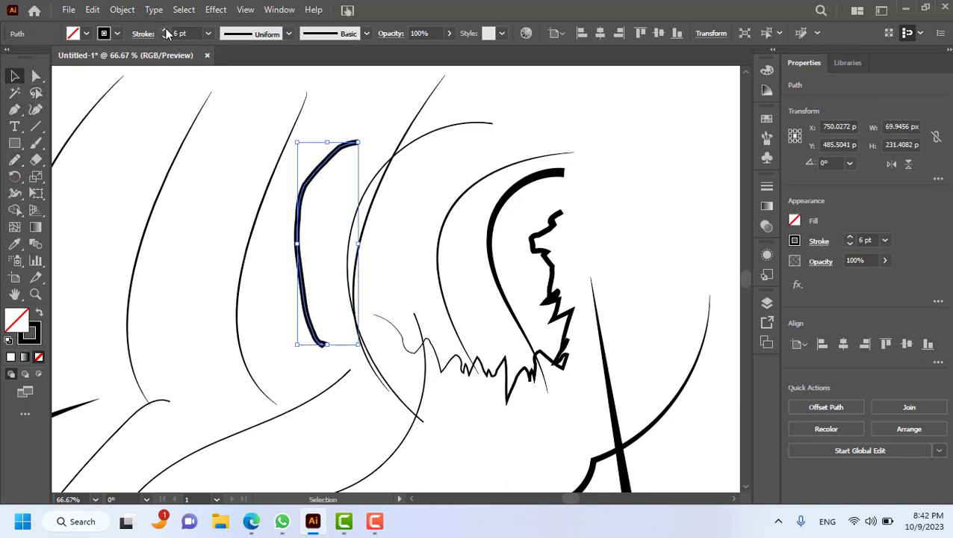
{"action": "left_click", "coordinate": [288, 35]}
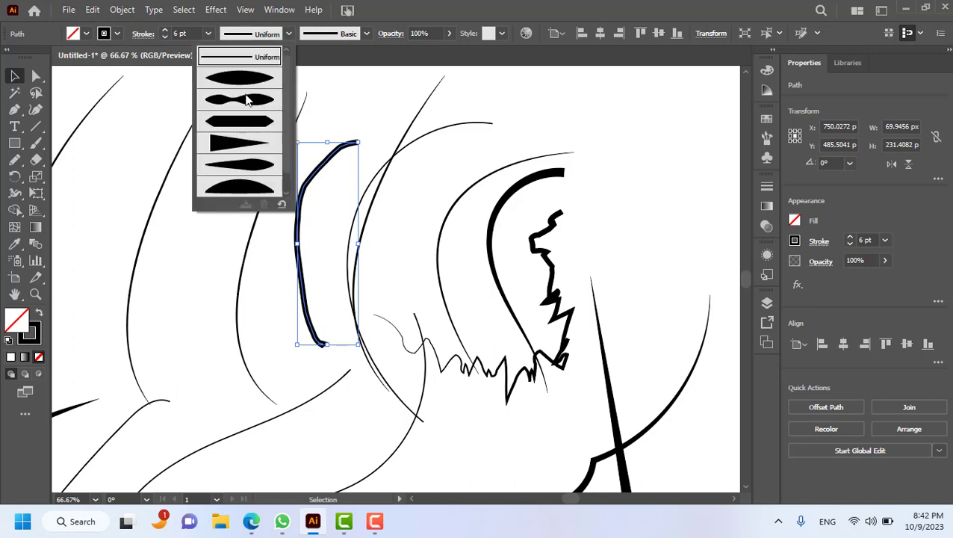
{"action": "left_click", "coordinate": [239, 144]}
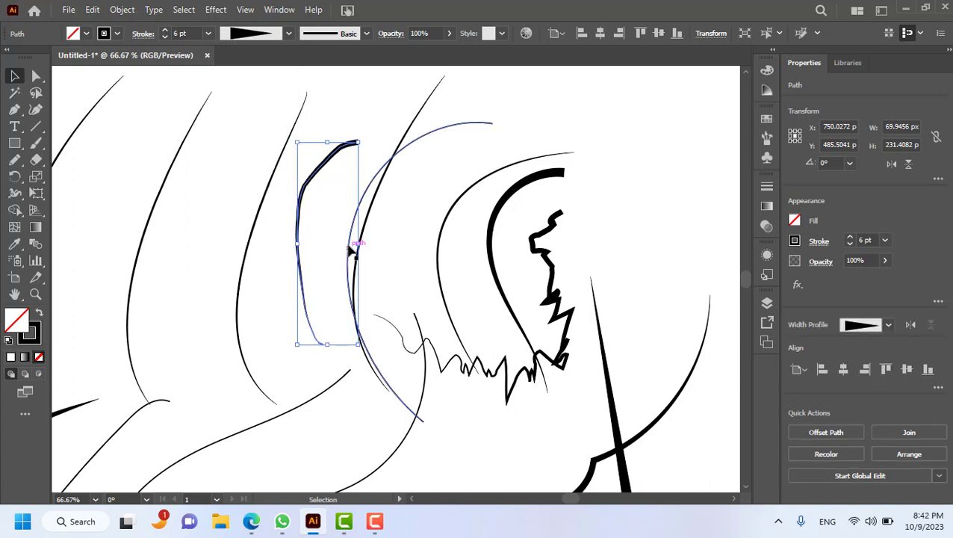
Select the large thin arc, the new 6 pt curve and the 10 pt curve in turn to compare their smoothness
{"action": "left_click", "coordinate": [376, 176]}
{"action": "left_click", "coordinate": [301, 249]}
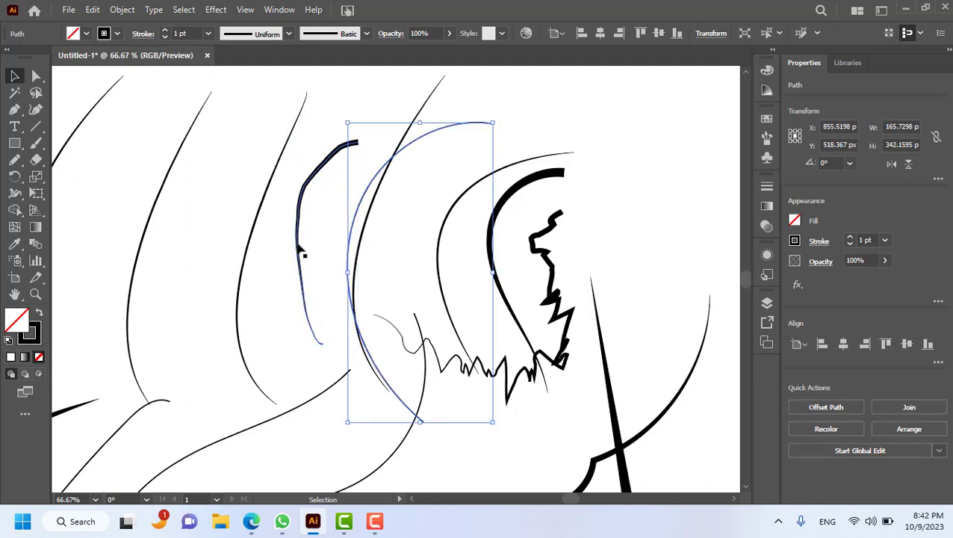
{"action": "left_click", "coordinate": [513, 192]}
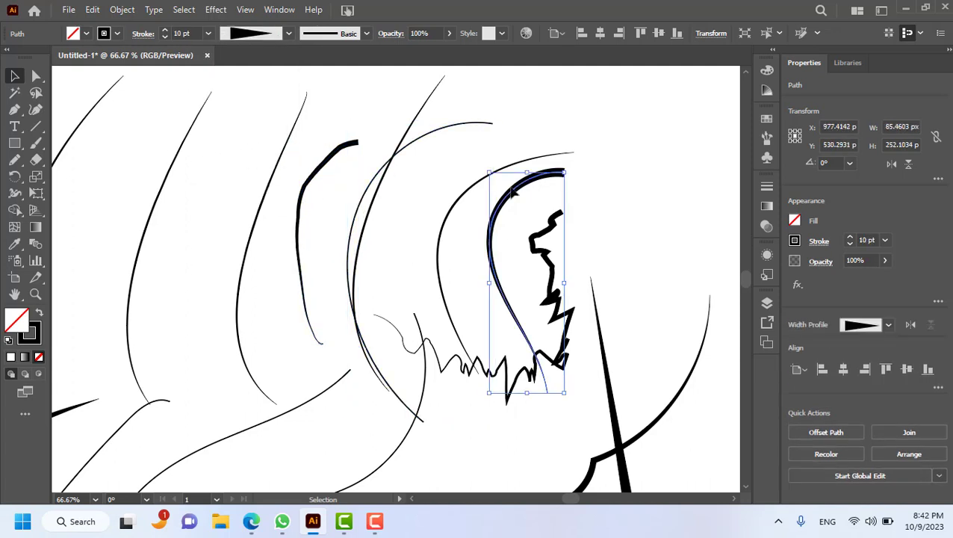
Set the Pencil fidelity to Smooth and draw a C-shaped stroke about 105 px wide and 198 px high between the large thin arcs
{"action": "left_click", "coordinate": [16, 161]}
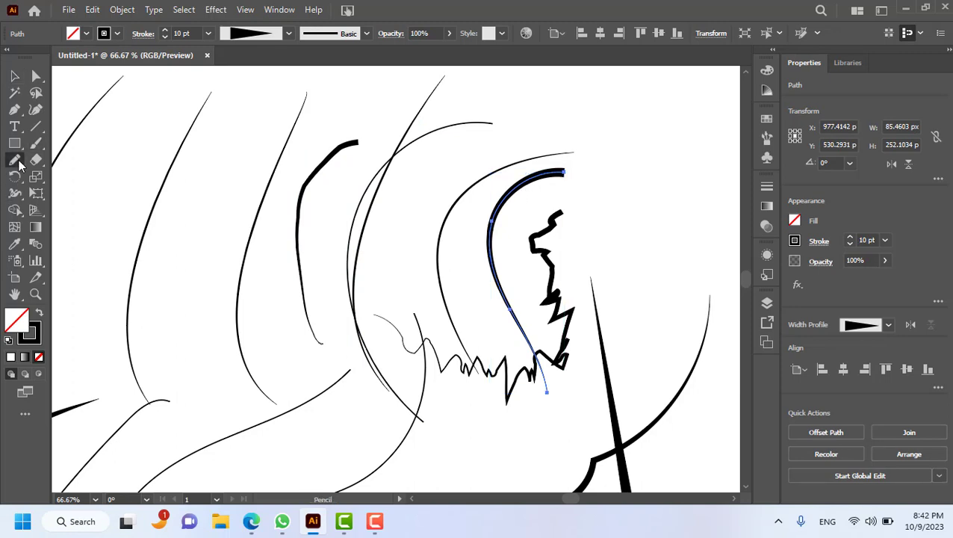
{"action": "double_click", "coordinate": [18, 162]}
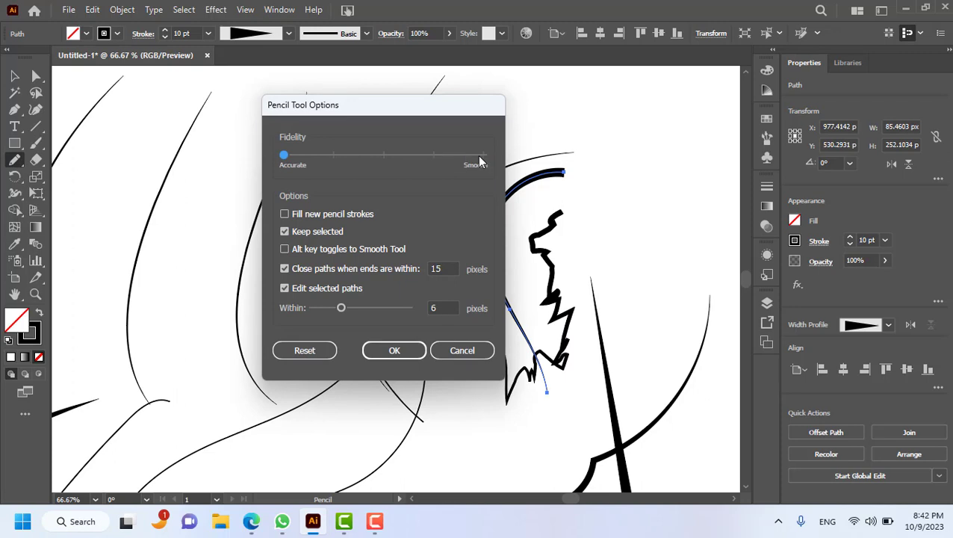
{"action": "left_click", "coordinate": [389, 351]}
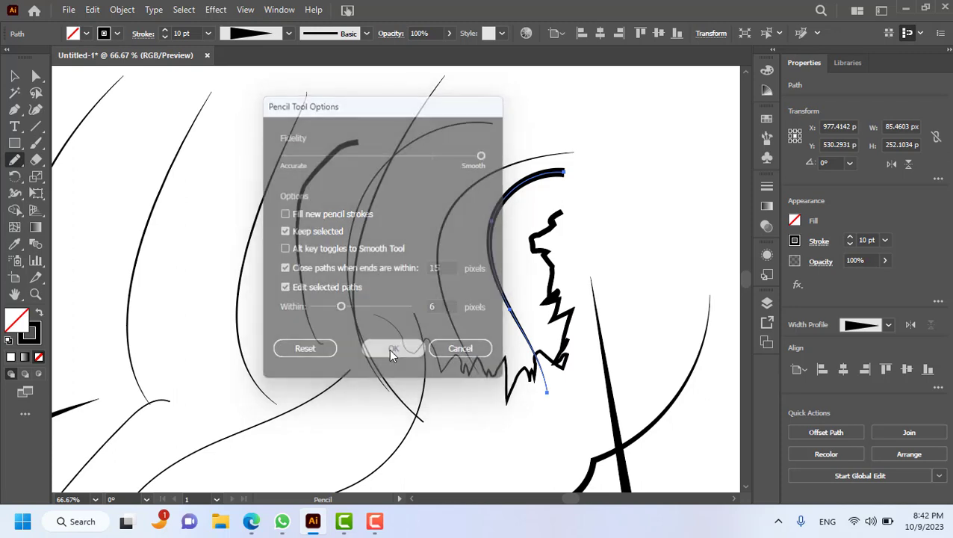
{"action": "left_click_drag", "start_coordinate": [502, 150], "coordinate": [475, 322]}
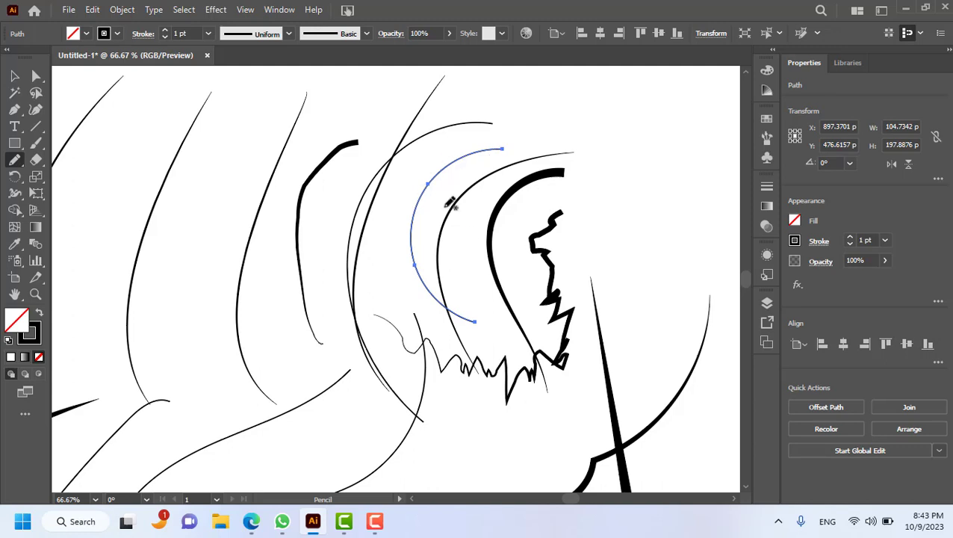
Give the new C-shaped Pencil stroke a 7 pt weight and taper it with Width Profile 4
{"action": "left_click", "coordinate": [169, 31]}
{"action": "left_click", "coordinate": [169, 32]}
{"action": "left_click", "coordinate": [169, 32]}
{"action": "left_click", "coordinate": [169, 32]}
{"action": "left_click", "coordinate": [169, 31]}
{"action": "left_click", "coordinate": [169, 31]}
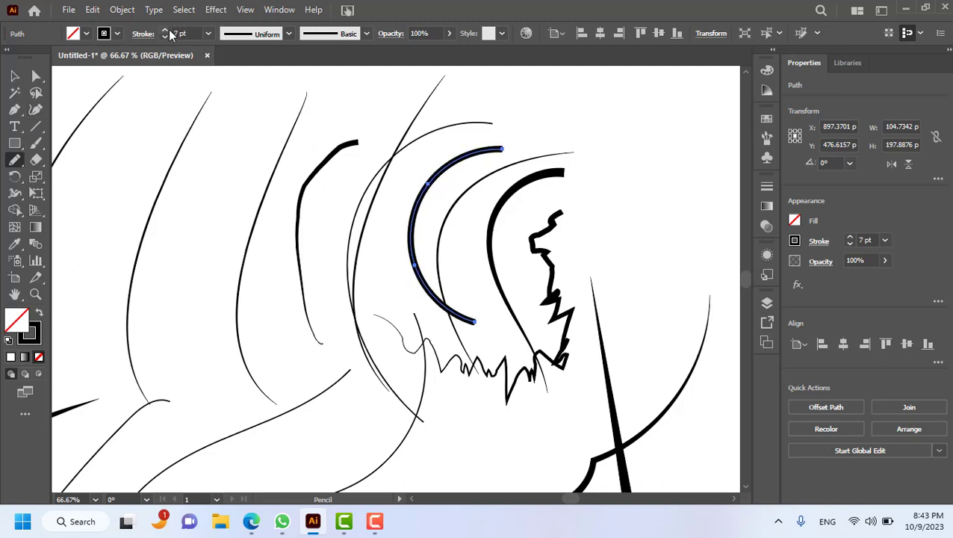
{"action": "left_click", "coordinate": [289, 34]}
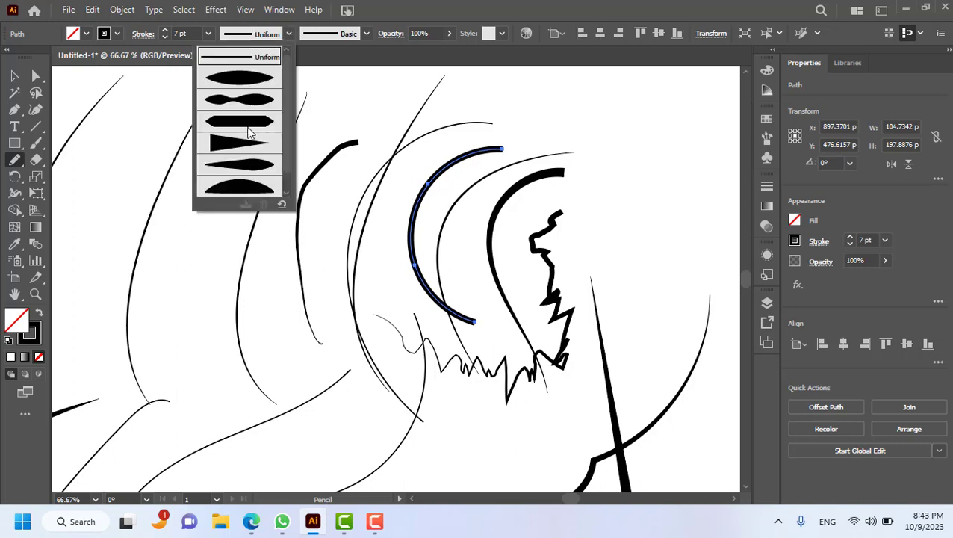
{"action": "left_click", "coordinate": [239, 145]}
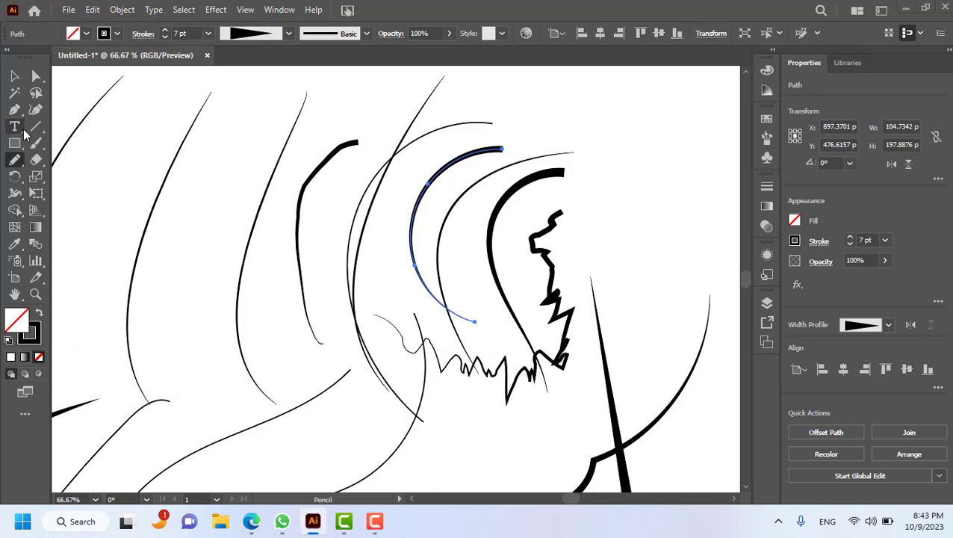
Draw two wavy Paintbrush strokes with the 3 pt. Round brush across the upper part of the existing curves
{"action": "key", "text": "super+alt+4"}
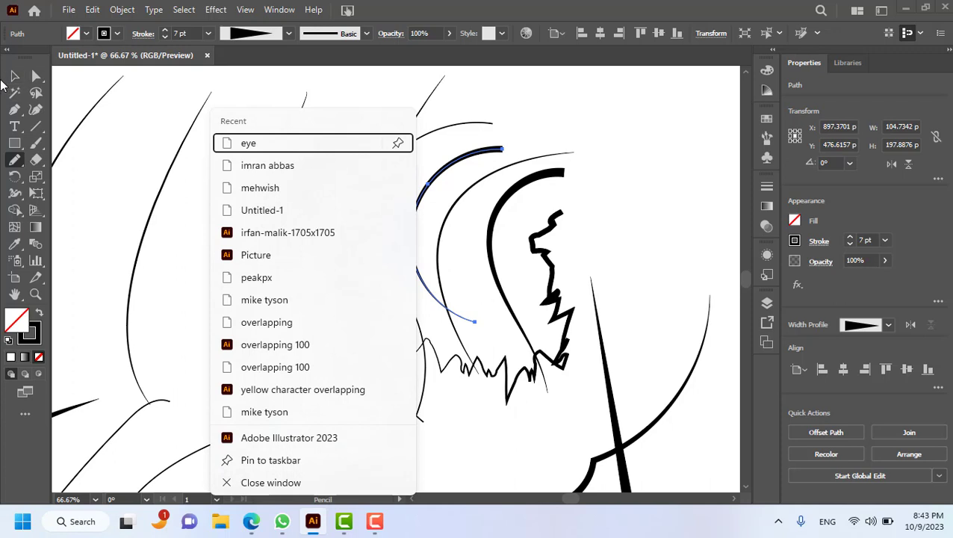
{"action": "left_click", "coordinate": [38, 148]}
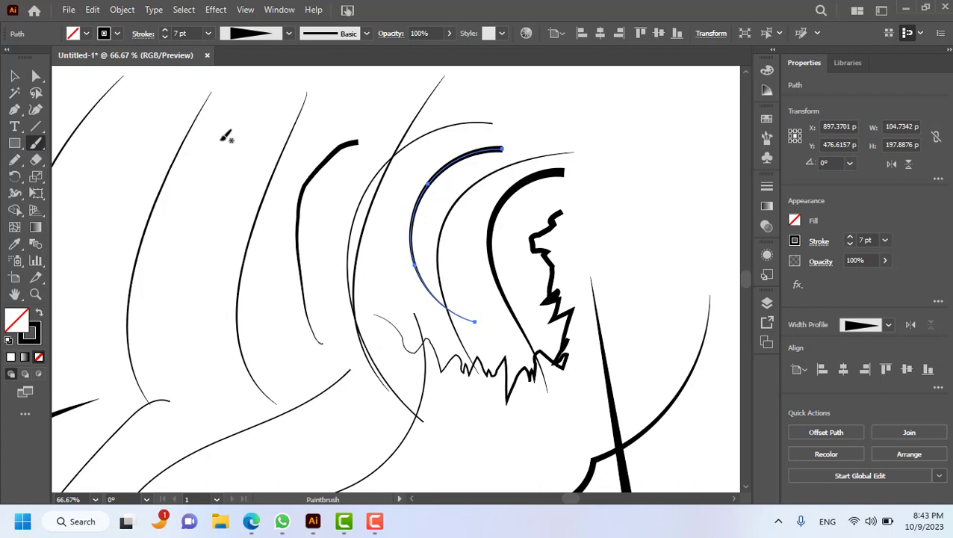
{"action": "mouse_move", "coordinate": [197, 306]}
{"action": "left_mouse_down"}
{"action": "mouse_move", "coordinate": [232, 195]}
{"action": "mouse_move", "coordinate": [292, 158]}
{"action": "mouse_move", "coordinate": [314, 121]}
{"action": "left_mouse_up"}
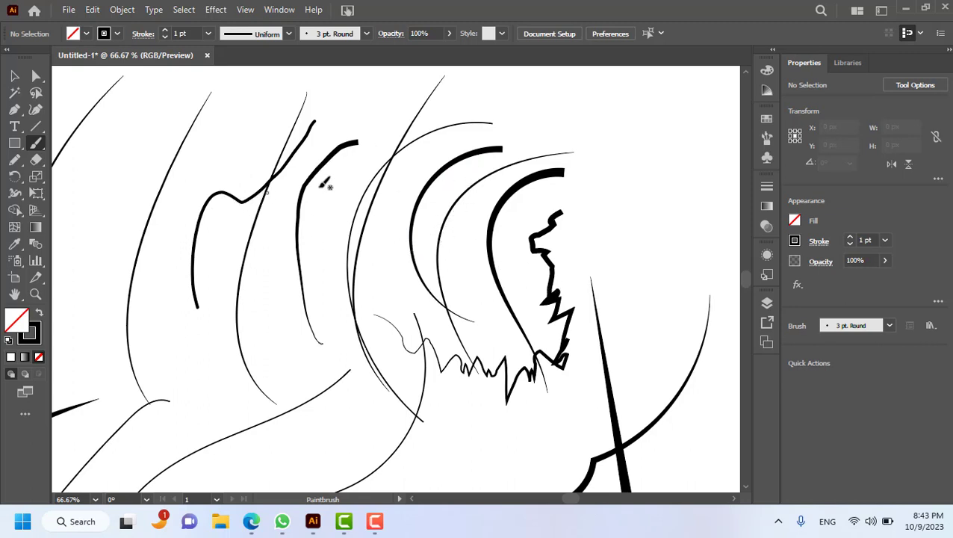
{"action": "left_click_drag", "start_coordinate": [461, 127], "coordinate": [176, 176]}
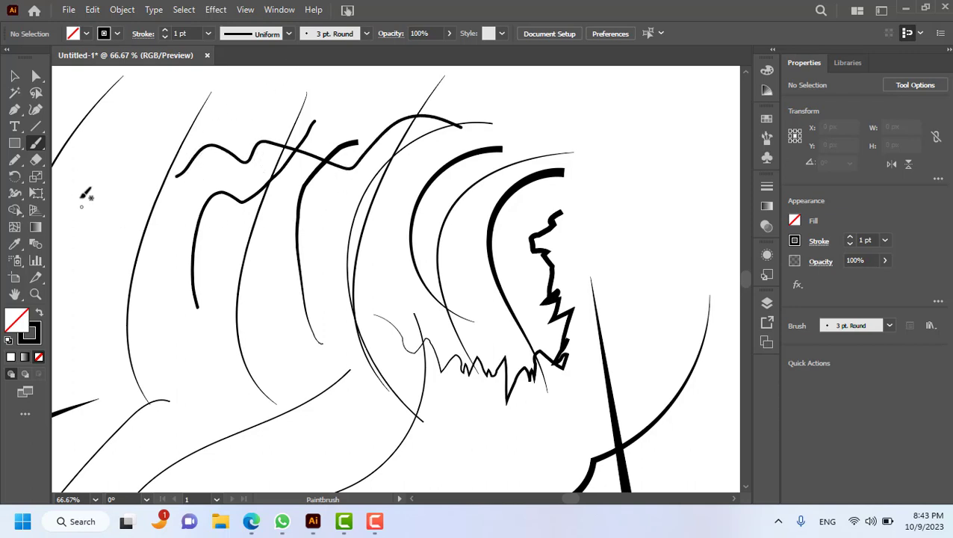
Turn off Edit Selected Paths in the Paintbrush options and paint a hooked stroke below the 6 pt tapered curve
{"action": "double_click", "coordinate": [40, 148]}
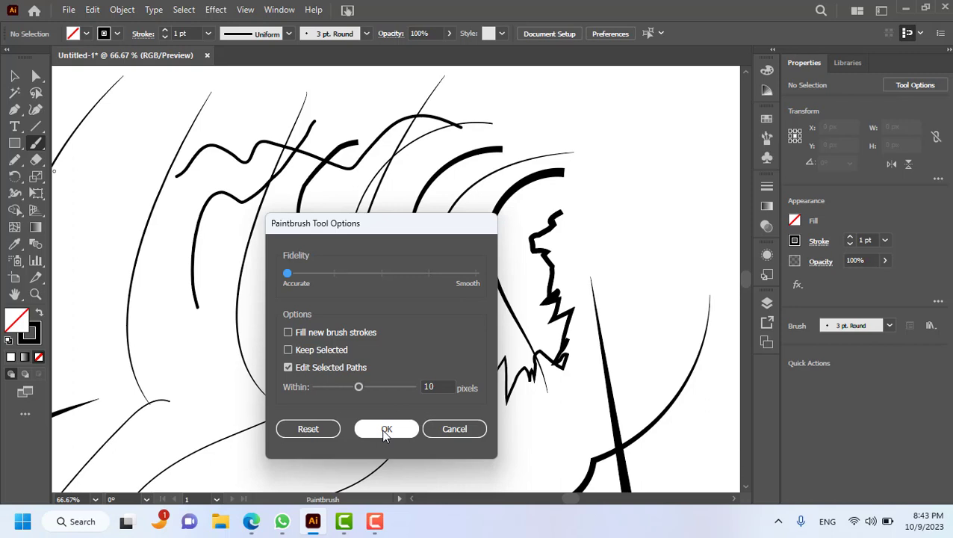
{"action": "left_click", "coordinate": [289, 367]}
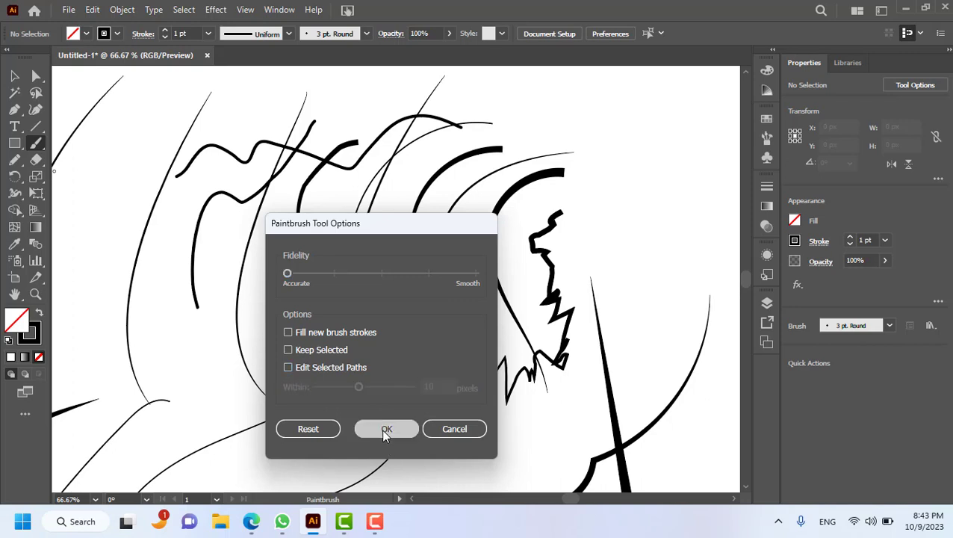
{"action": "left_click", "coordinate": [384, 428]}
{"action": "mouse_move", "coordinate": [309, 229]}
{"action": "left_mouse_down"}
{"action": "mouse_move", "coordinate": [284, 265]}
{"action": "mouse_move", "coordinate": [375, 342]}
{"action": "left_mouse_up"}
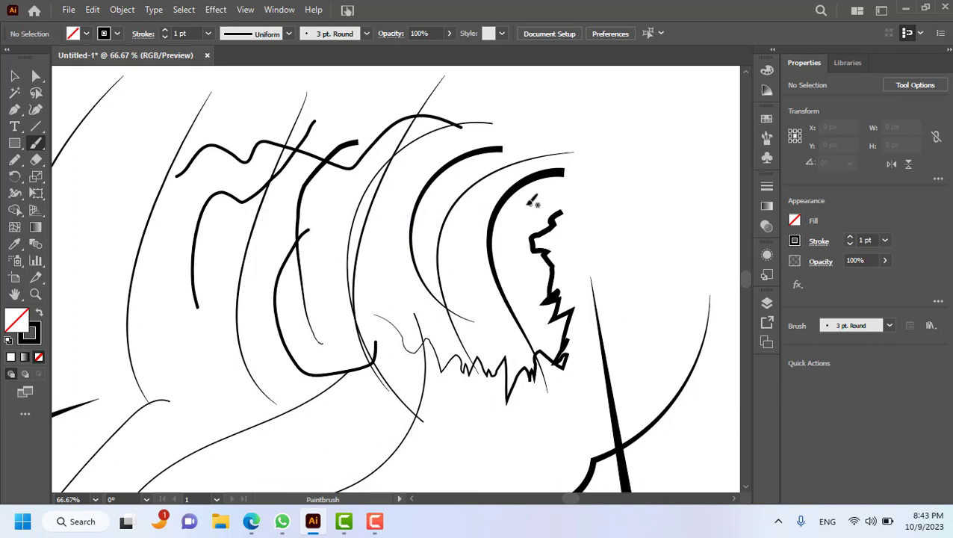
Delete all the practice strokes and draw an unfilled ellipse about 71 px wide and 27 px high with a 1 pt stroke
{"action": "key", "text": "ctrl+a"}
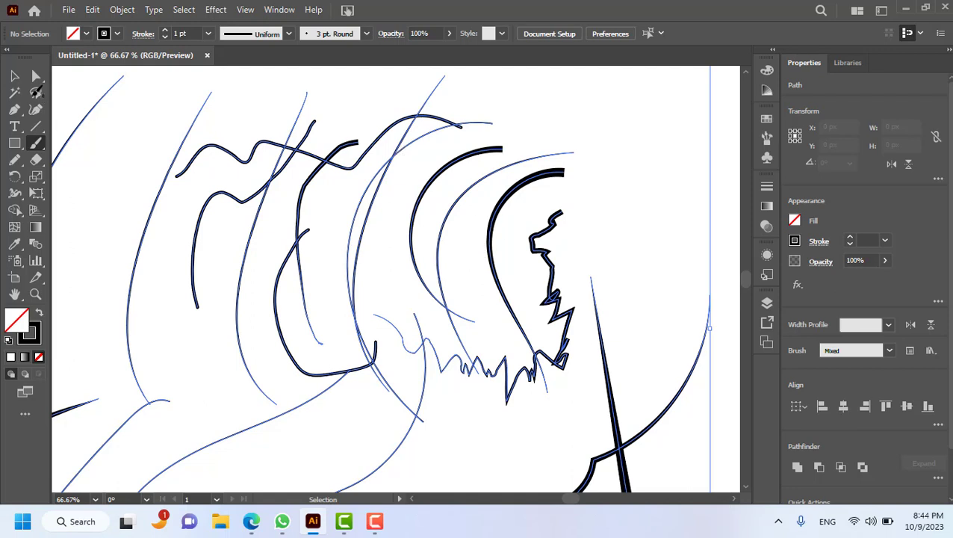
{"action": "key", "text": "Delete"}
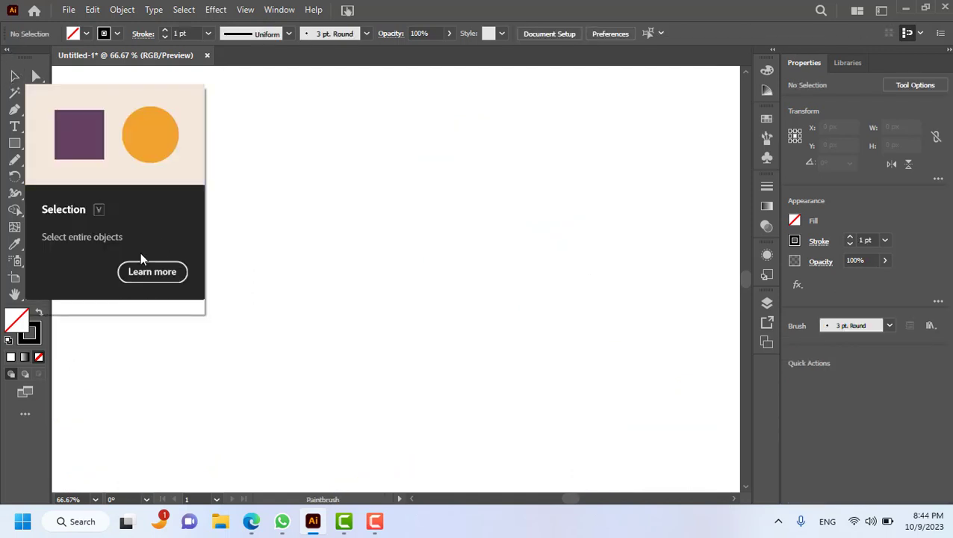
{"action": "left_click", "coordinate": [14, 143]}
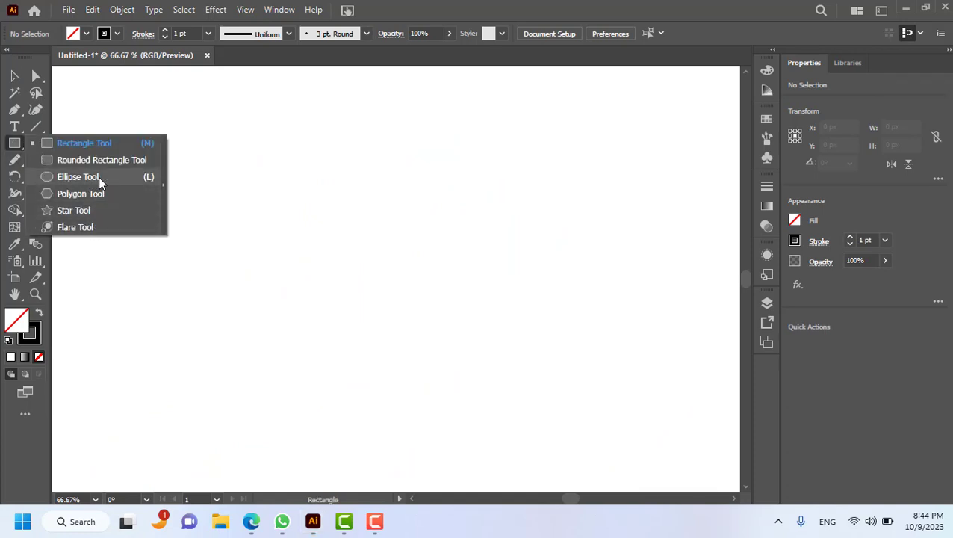
{"action": "left_click", "coordinate": [98, 176]}
{"action": "left_click_drag", "start_coordinate": [232, 165], "coordinate": [293, 187]}
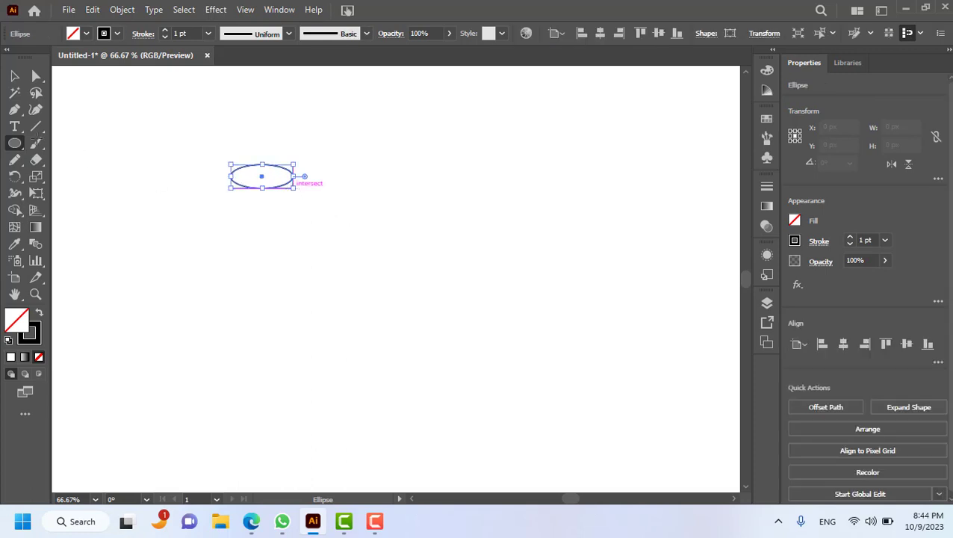
Convert the ellipse's right and left end points to sharp corners with the Curvature tool
{"action": "left_click", "coordinate": [14, 109]}
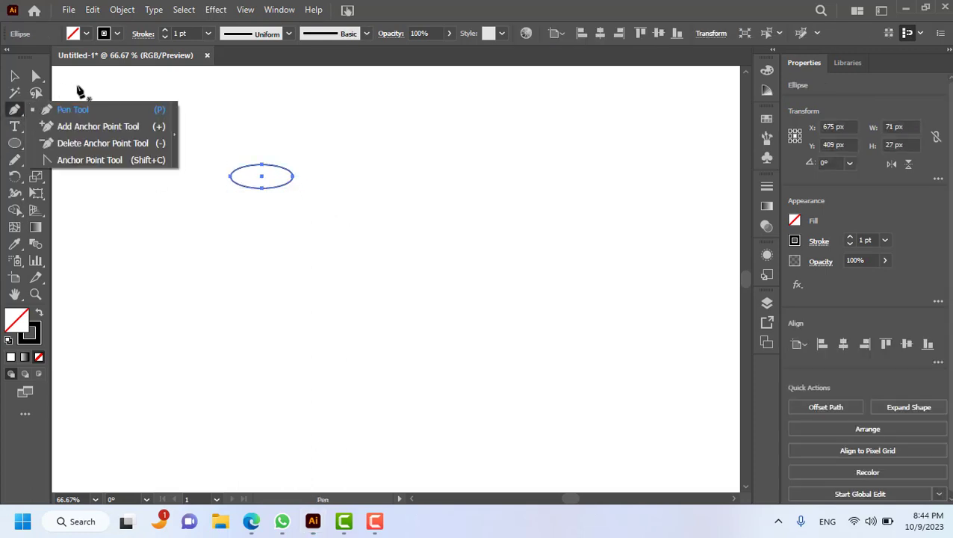
{"action": "left_click", "coordinate": [14, 75]}
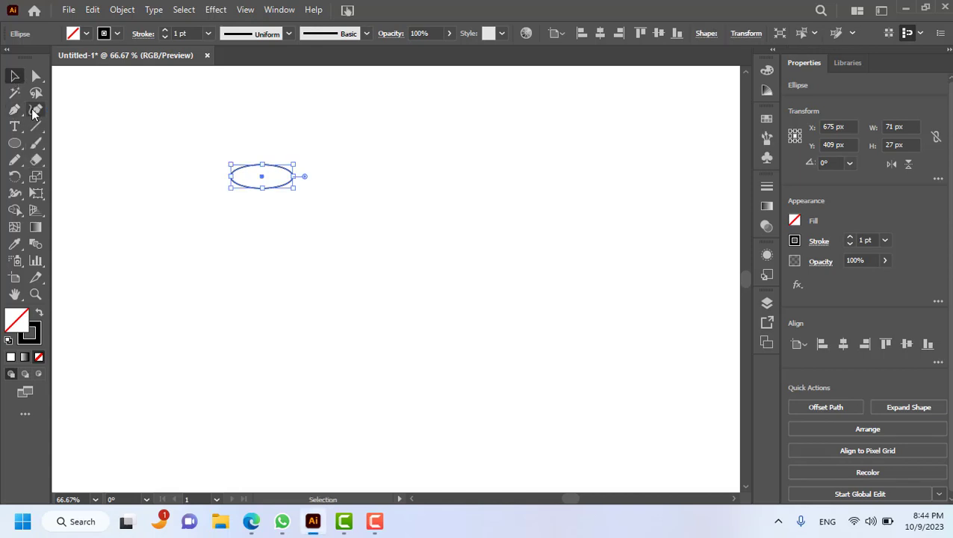
{"action": "left_click", "coordinate": [35, 110]}
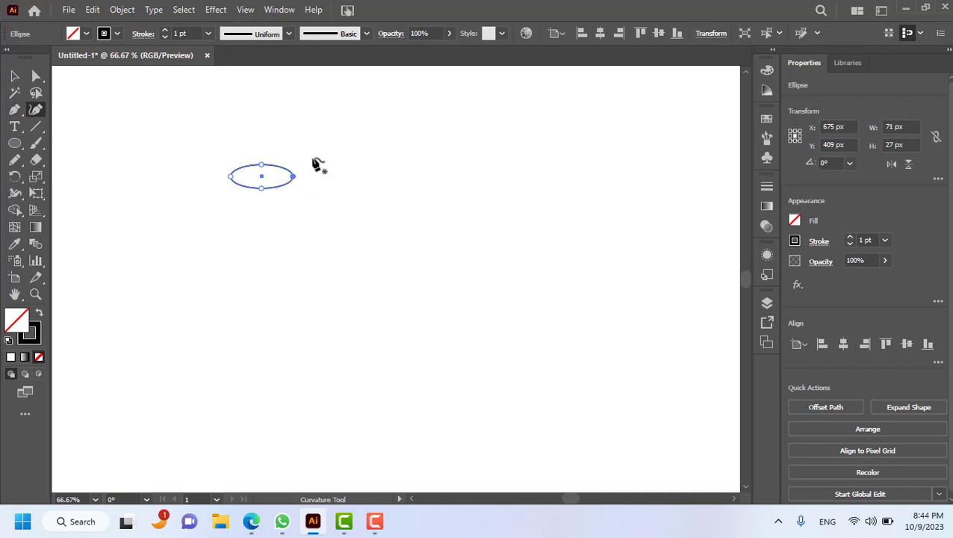
{"action": "scroll", "coordinate": [272, 186], "scroll_direction": "up", "scroll_amount": 4}
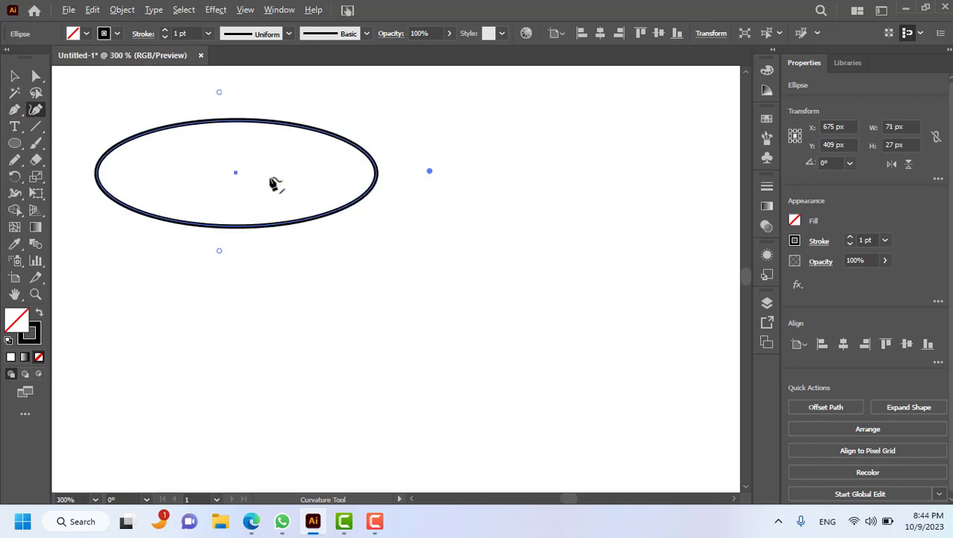
{"action": "double_click", "coordinate": [377, 173]}
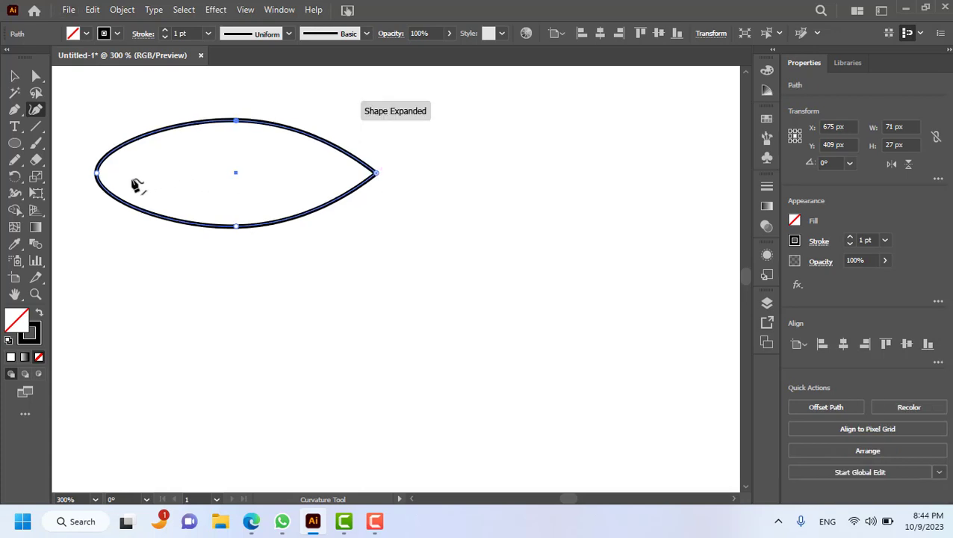
{"action": "double_click", "coordinate": [97, 174]}
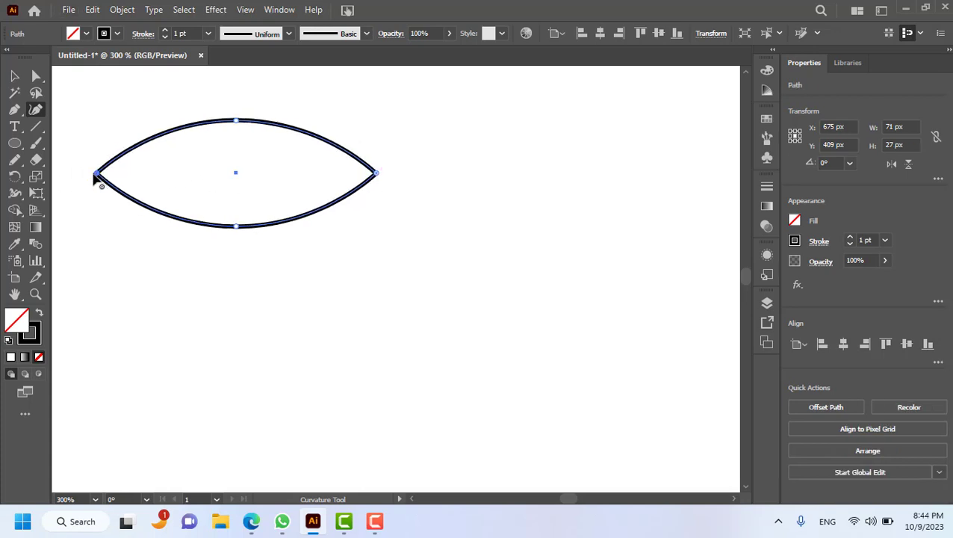
Flatten the pointed ellipse about its centre to 2 px high and swap its stroke and fill for a solid black fill
{"action": "left_click", "coordinate": [14, 75]}
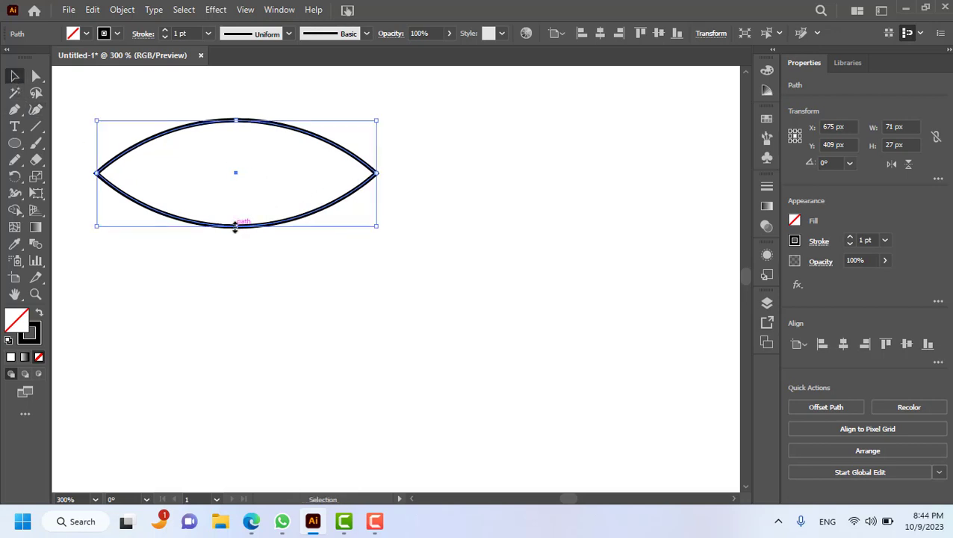
{"action": "left_click_drag", "start_coordinate": [234, 228], "coordinate": [234, 180]}
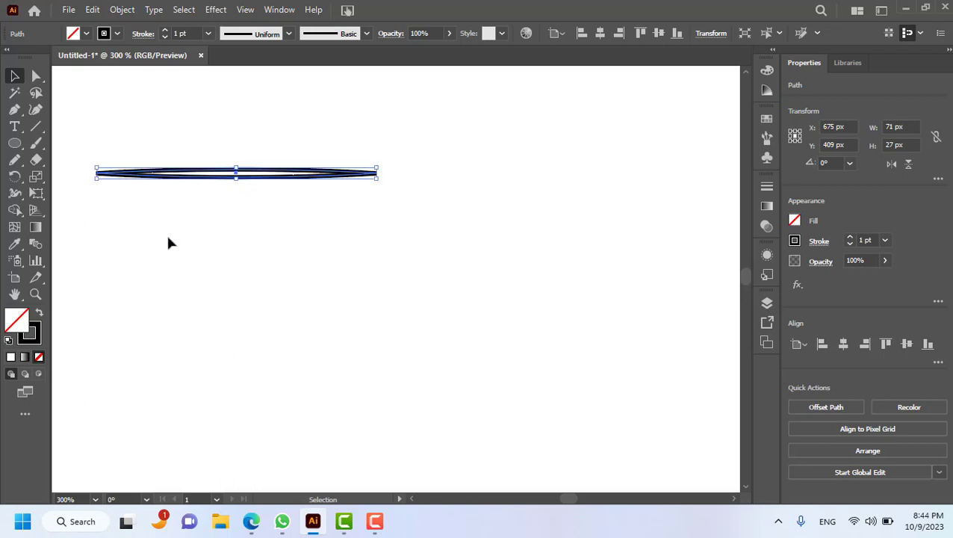
{"action": "left_click", "coordinate": [185, 249]}
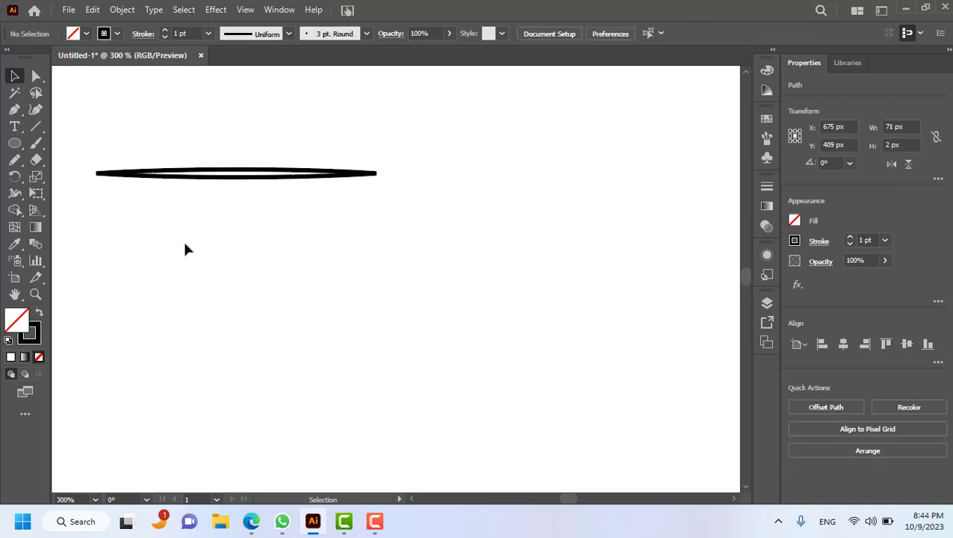
{"action": "left_click", "coordinate": [201, 176]}
{"action": "left_click", "coordinate": [39, 314]}
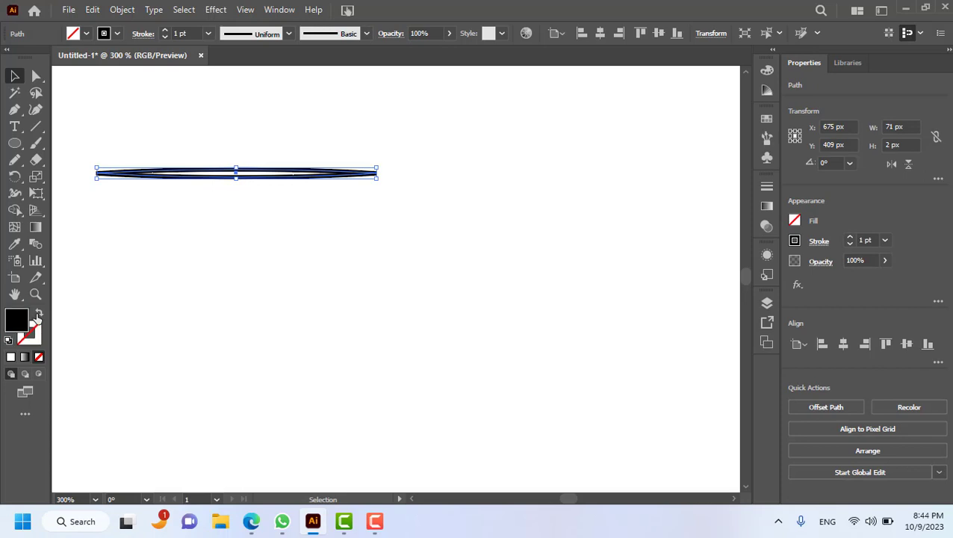
{"action": "left_click", "coordinate": [251, 232]}
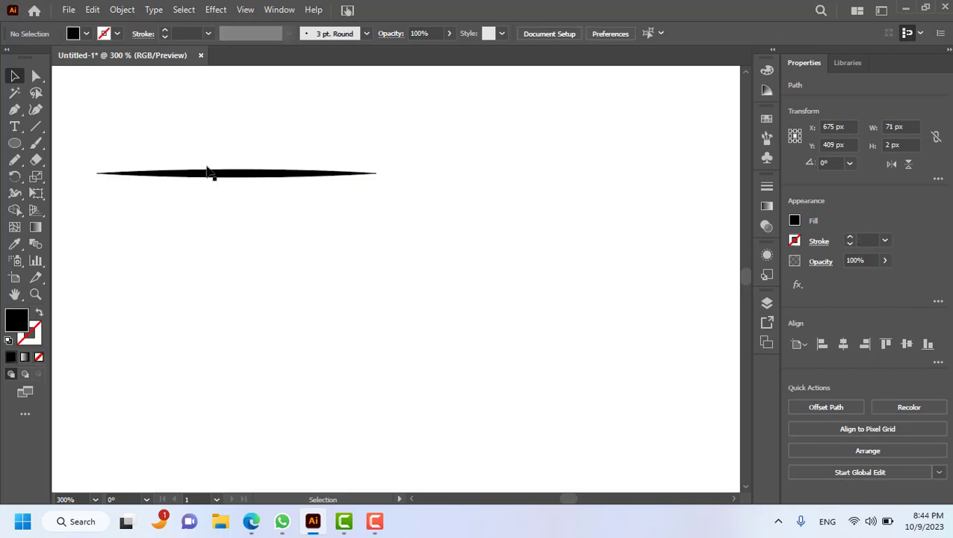
Add the flattened black shape to the Brushes as an Art Brush with the default options, and delete the original shape
{"action": "left_click_drag", "start_coordinate": [134, 179], "coordinate": [236, 196]}
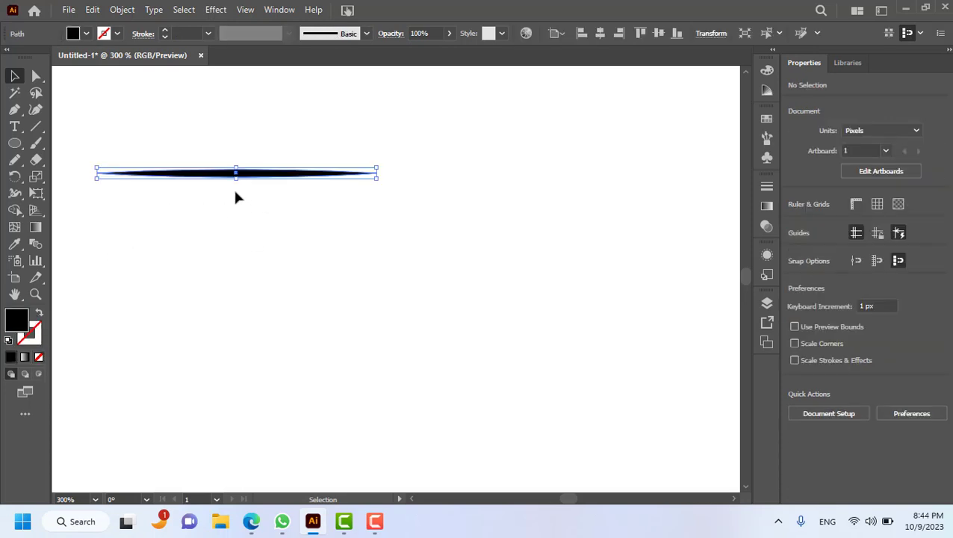
{"action": "left_click", "coordinate": [766, 139]}
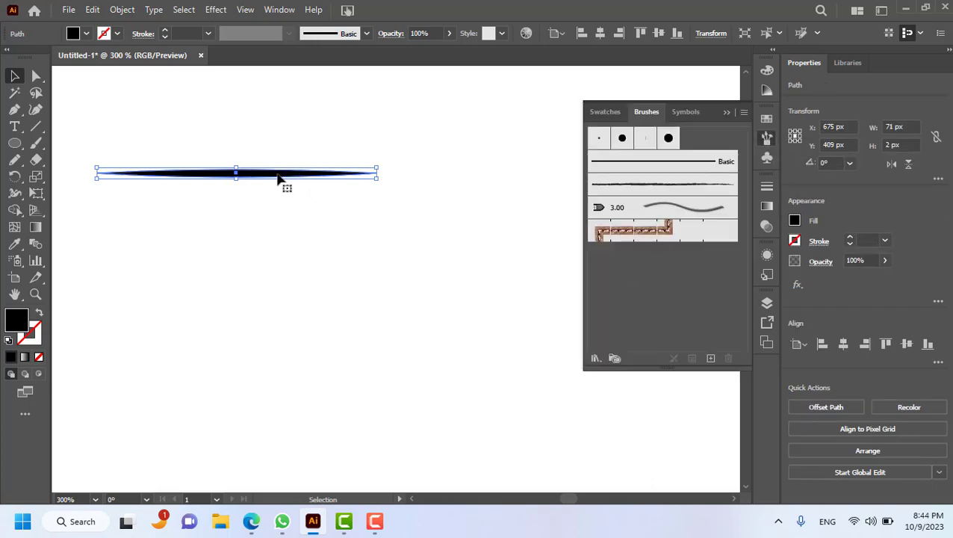
{"action": "mouse_move", "coordinate": [278, 179]}
{"action": "left_mouse_down"}
{"action": "mouse_move", "coordinate": [596, 284]}
{"action": "mouse_move", "coordinate": [637, 286]}
{"action": "left_mouse_up"}
{"action": "left_click_drag", "start_coordinate": [465, 218], "coordinate": [475, 104]}
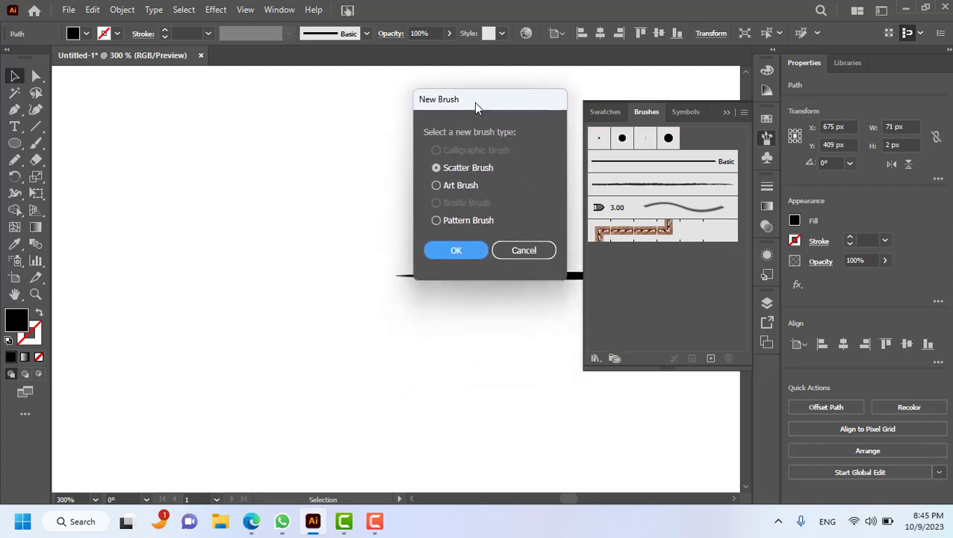
{"action": "left_click", "coordinate": [463, 184]}
{"action": "left_click", "coordinate": [457, 250]}
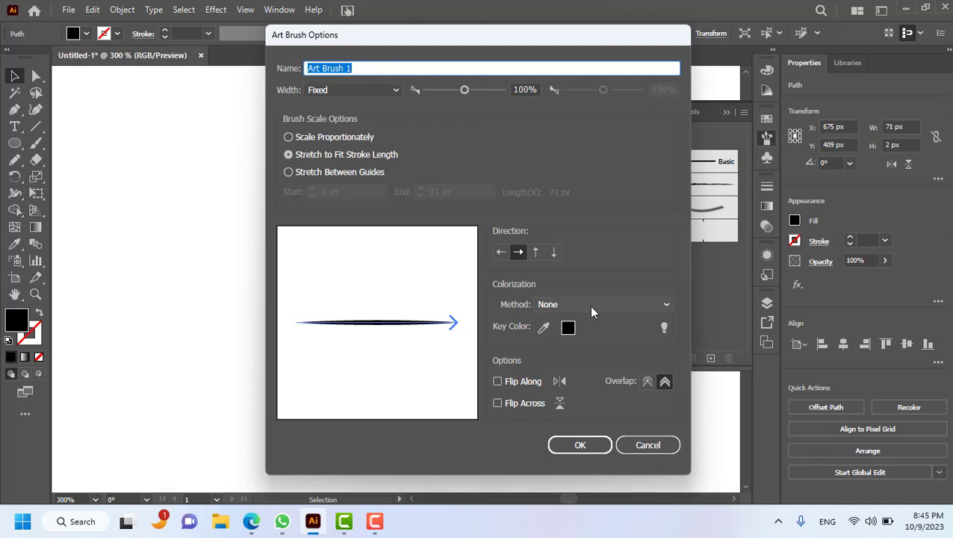
{"action": "left_click", "coordinate": [577, 446]}
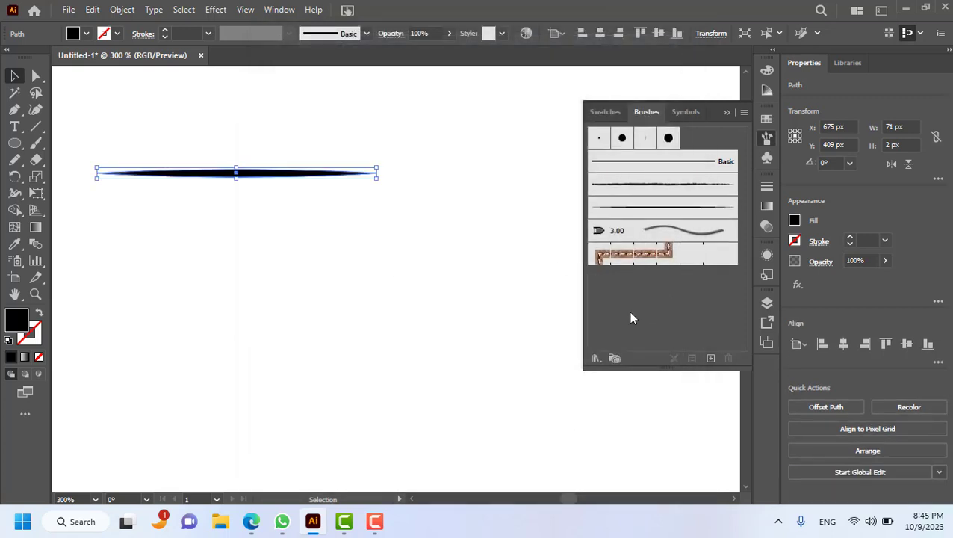
{"action": "left_click_drag", "start_coordinate": [446, 148], "coordinate": [328, 226]}
{"action": "key", "text": "Delete"}
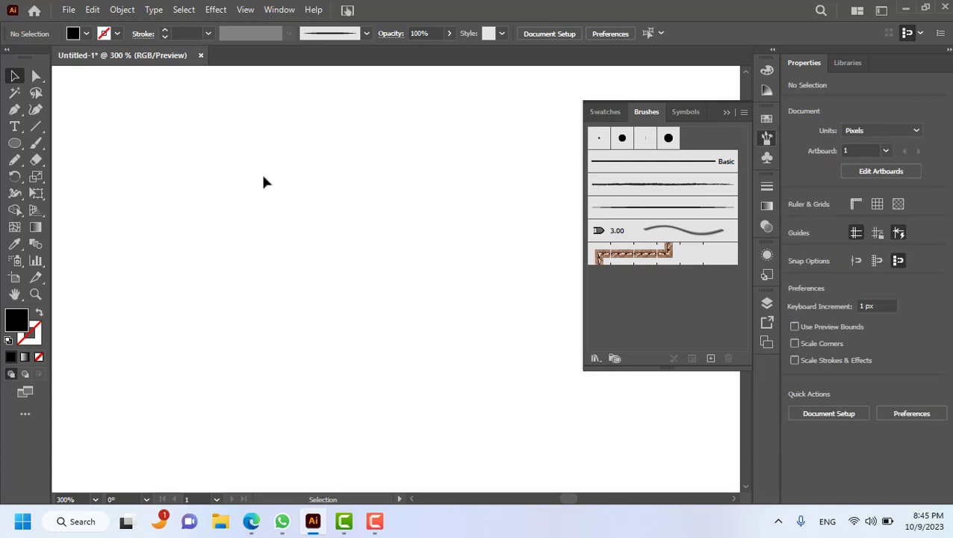
Paint four curved vertical strokes side by side with the Paintbrush using the custom tapered art brush
{"action": "left_click", "coordinate": [37, 145]}
{"action": "mouse_move", "coordinate": [301, 161]}
{"action": "left_mouse_down"}
{"action": "mouse_move", "coordinate": [218, 233]}
{"action": "mouse_move", "coordinate": [288, 339]}
{"action": "left_mouse_up"}
{"action": "mouse_move", "coordinate": [347, 200]}
{"action": "left_mouse_down"}
{"action": "mouse_move", "coordinate": [302, 268]}
{"action": "mouse_move", "coordinate": [382, 330]}
{"action": "left_mouse_up"}
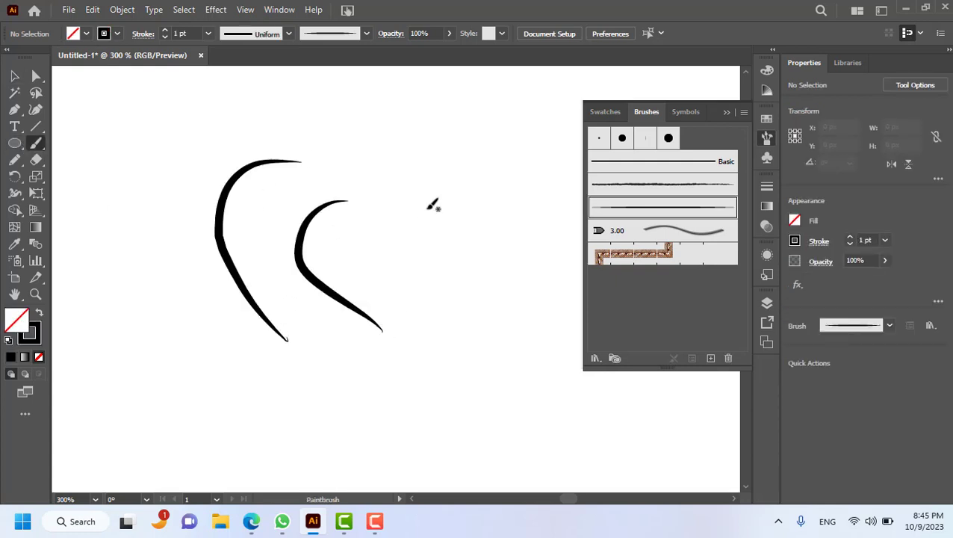
{"action": "mouse_move", "coordinate": [410, 186]}
{"action": "left_mouse_down"}
{"action": "mouse_move", "coordinate": [468, 321]}
{"action": "mouse_move", "coordinate": [461, 328]}
{"action": "left_mouse_up"}
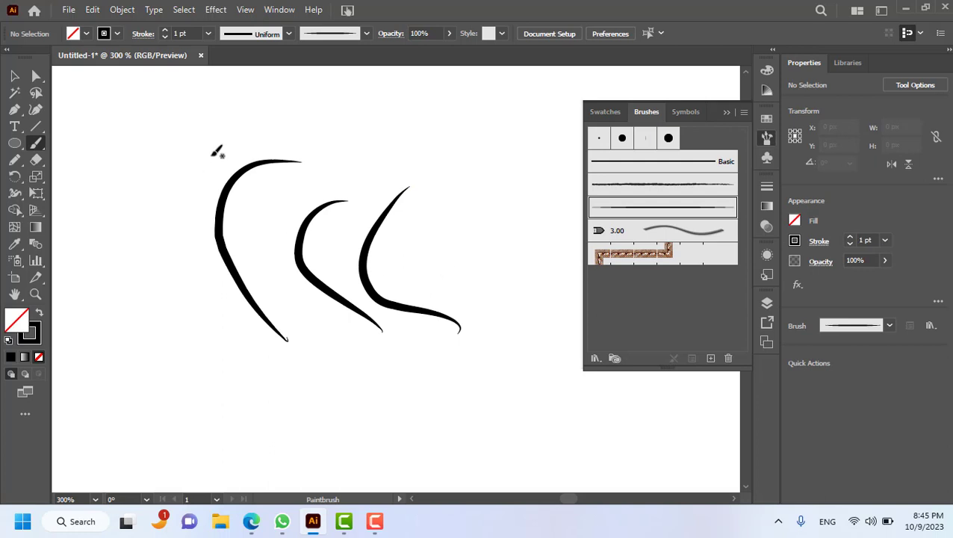
{"action": "left_click_drag", "start_coordinate": [197, 160], "coordinate": [176, 360]}
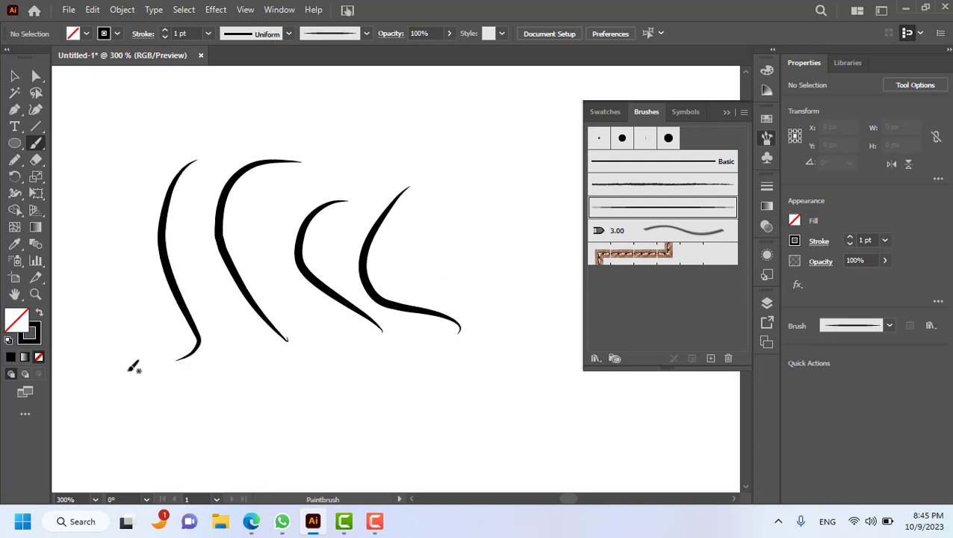
Go through the Paintbrush fidelity options and paint six more curved and wavy strokes with the tapered art brush among and below the others
{"action": "double_click", "coordinate": [41, 149]}
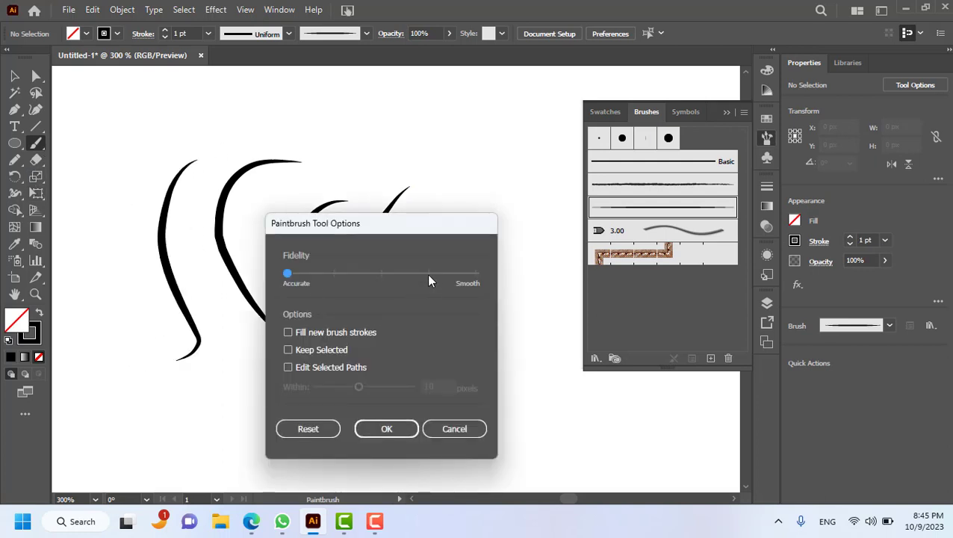
{"action": "left_click", "coordinate": [386, 428]}
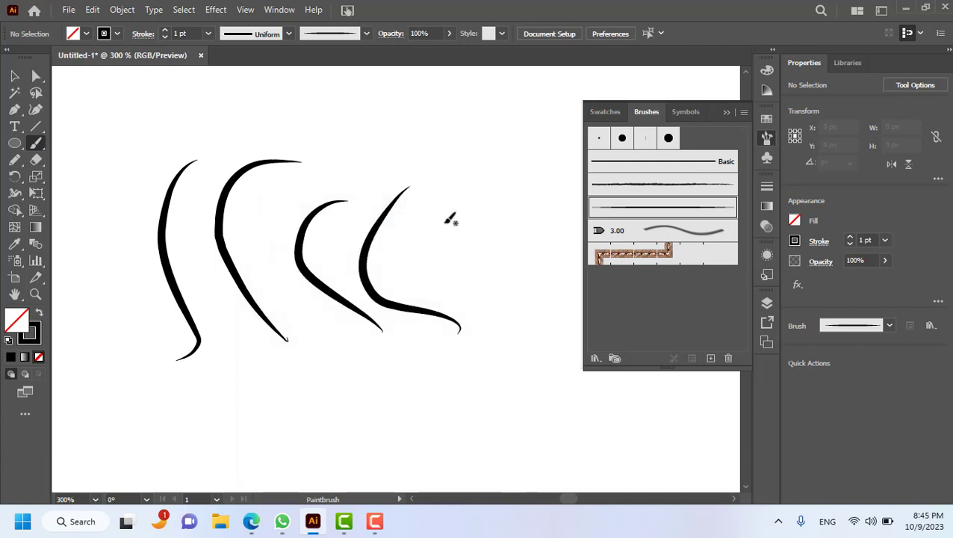
{"action": "left_click_drag", "start_coordinate": [454, 194], "coordinate": [481, 470]}
{"action": "scroll", "coordinate": [494, 276], "scroll_direction": "down", "scroll_amount": 2}
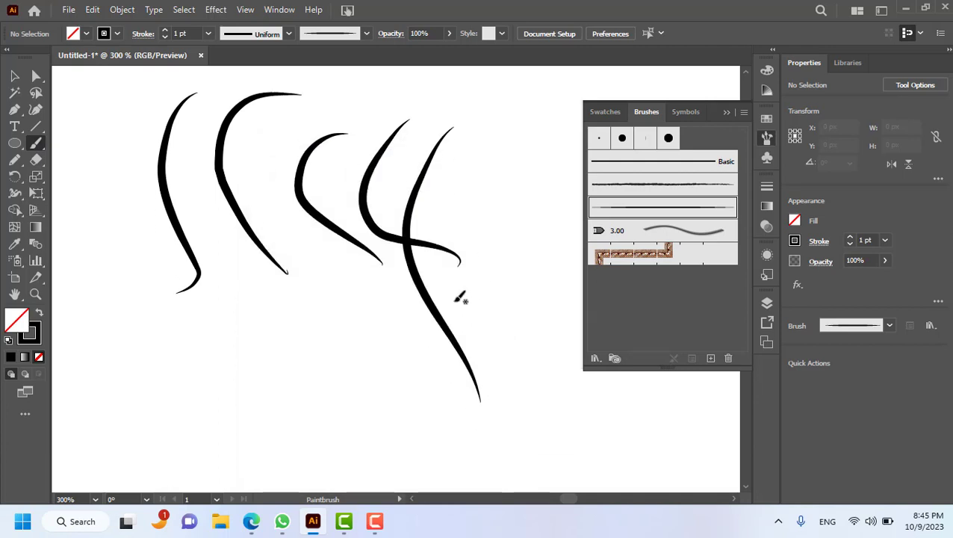
{"action": "left_click_drag", "start_coordinate": [373, 334], "coordinate": [355, 498]}
{"action": "scroll", "coordinate": [281, 346], "scroll_direction": "down", "scroll_amount": 3}
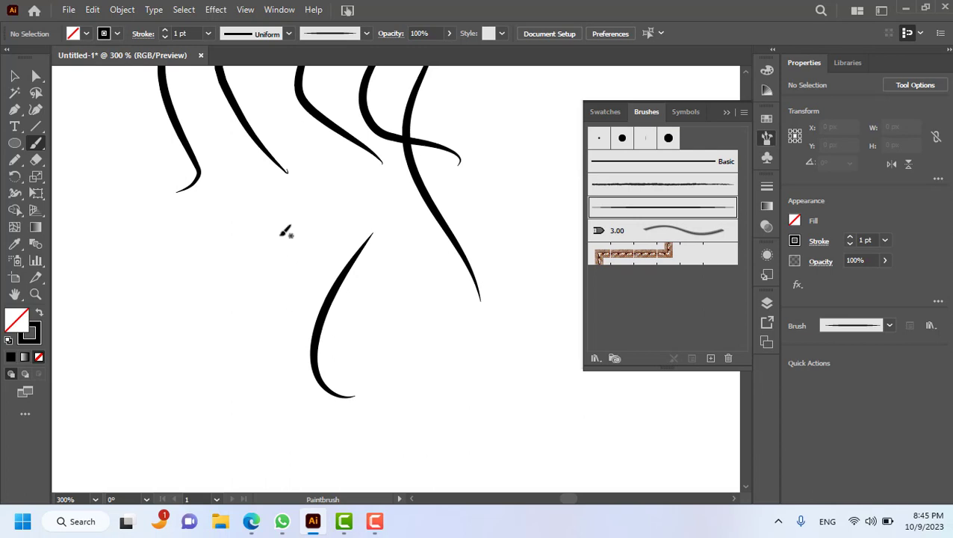
{"action": "left_click_drag", "start_coordinate": [254, 247], "coordinate": [290, 385]}
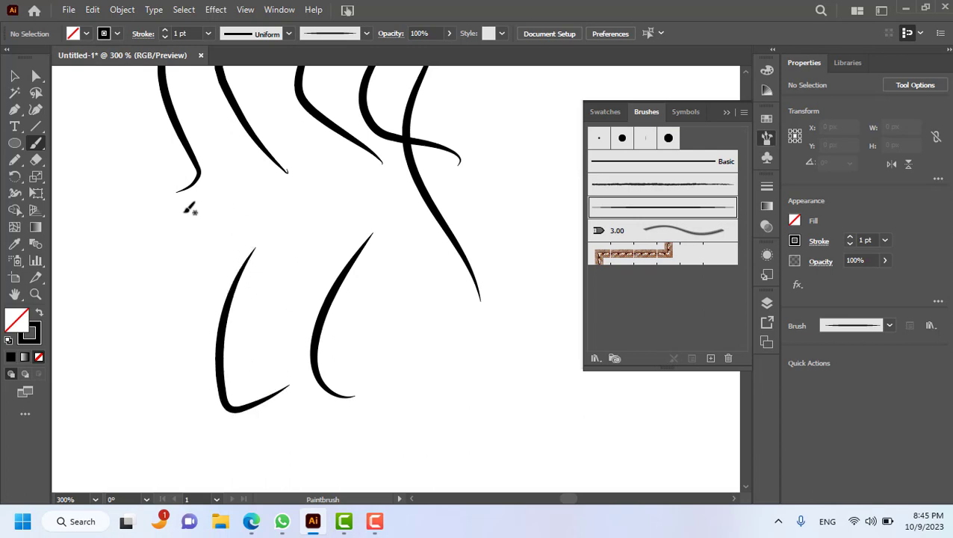
{"action": "mouse_move", "coordinate": [209, 194]}
{"action": "left_mouse_down"}
{"action": "mouse_move", "coordinate": [171, 236]}
{"action": "mouse_move", "coordinate": [161, 275]}
{"action": "mouse_move", "coordinate": [176, 381]}
{"action": "mouse_move", "coordinate": [206, 448]}
{"action": "left_mouse_up"}
{"action": "mouse_move", "coordinate": [273, 212]}
{"action": "left_mouse_down"}
{"action": "mouse_move", "coordinate": [136, 313]}
{"action": "mouse_move", "coordinate": [93, 404]}
{"action": "left_mouse_up"}
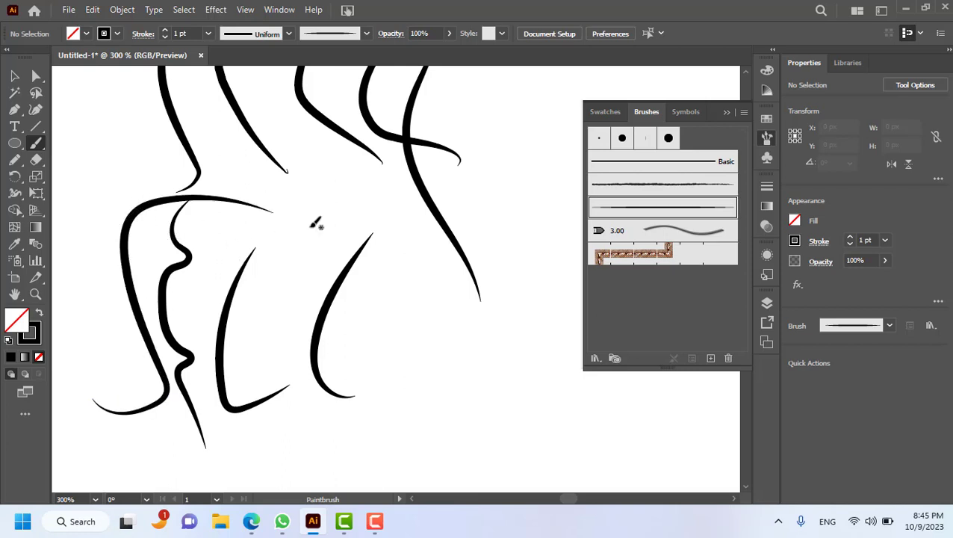
{"action": "mouse_move", "coordinate": [515, 237]}
{"action": "left_mouse_down"}
{"action": "mouse_move", "coordinate": [456, 392]}
{"action": "mouse_move", "coordinate": [391, 447]}
{"action": "left_mouse_up"}
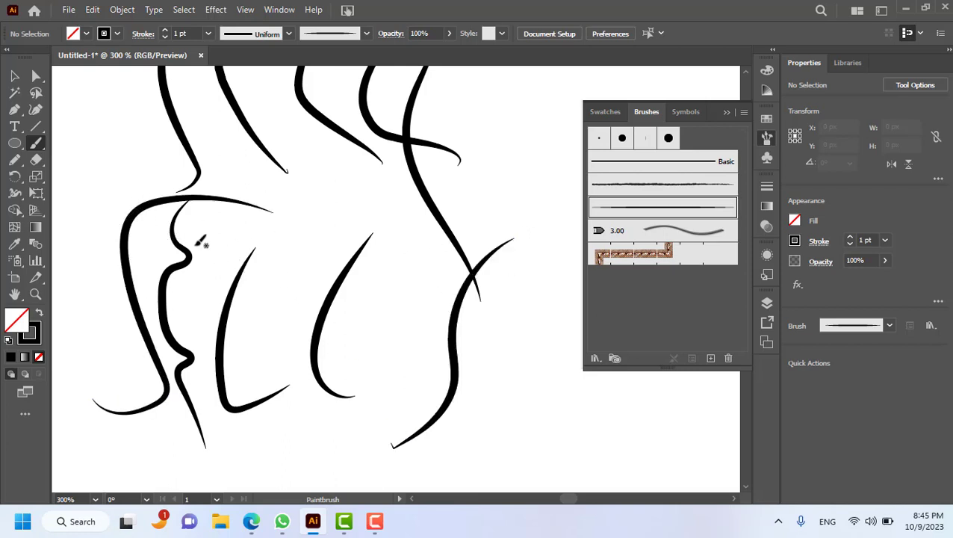
Review the custom art brush's width, scale, direction and colorization options
{"action": "double_click", "coordinate": [632, 210]}
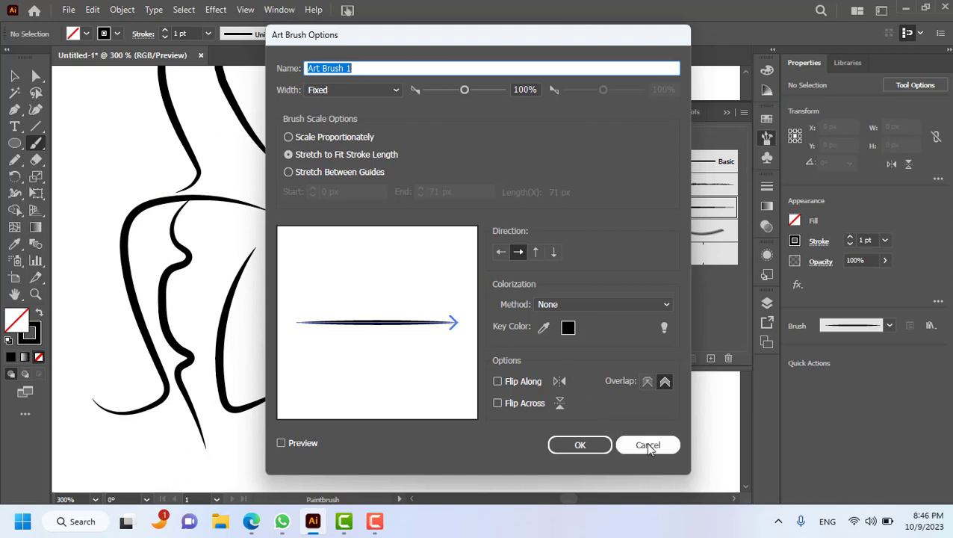
{"action": "left_click", "coordinate": [586, 443]}
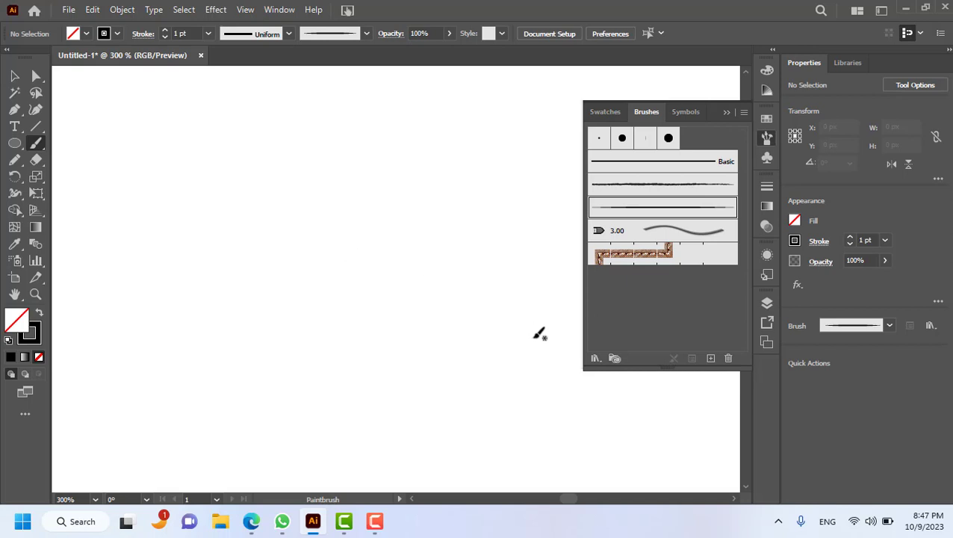
Start a new Bristle Brush and set its shape to Round Fan
{"action": "left_click", "coordinate": [710, 358]}
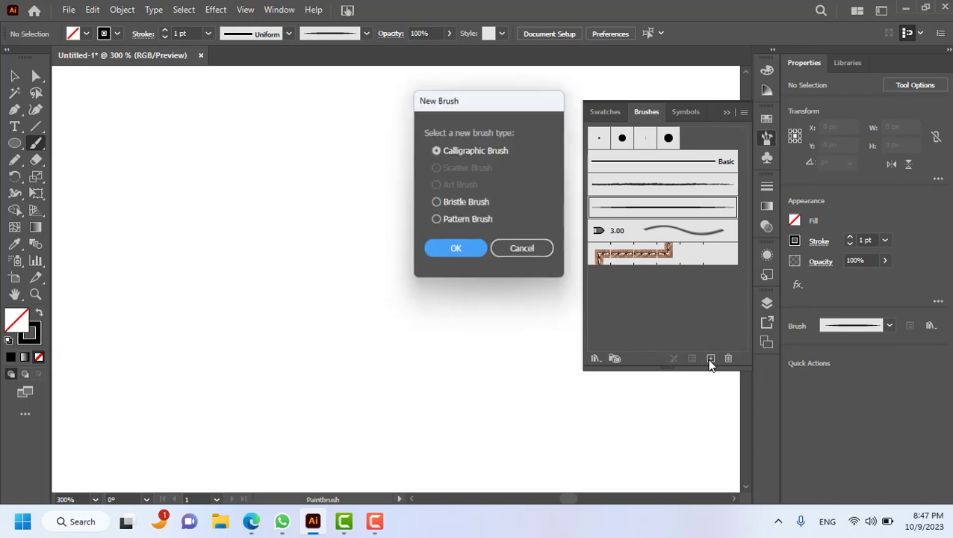
{"action": "left_click", "coordinate": [454, 201]}
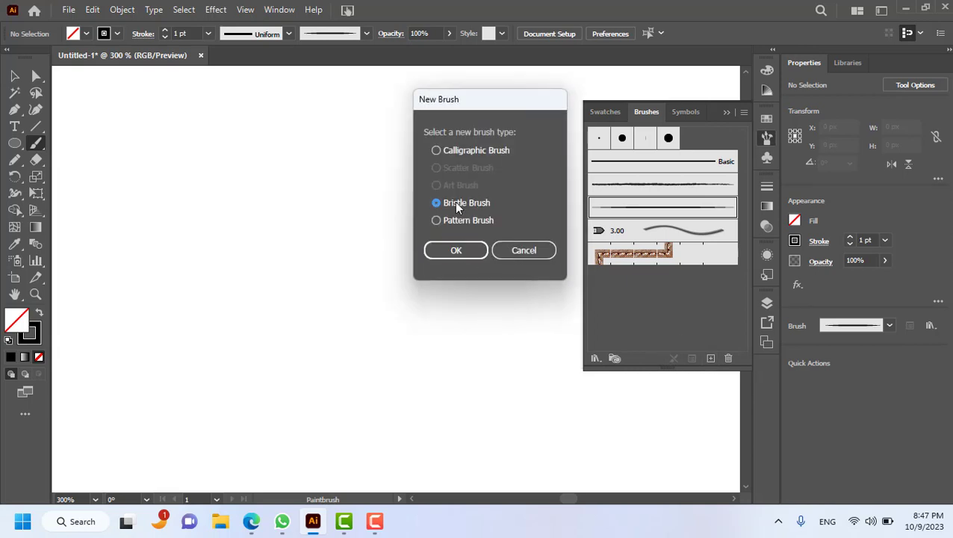
{"action": "left_click", "coordinate": [453, 251]}
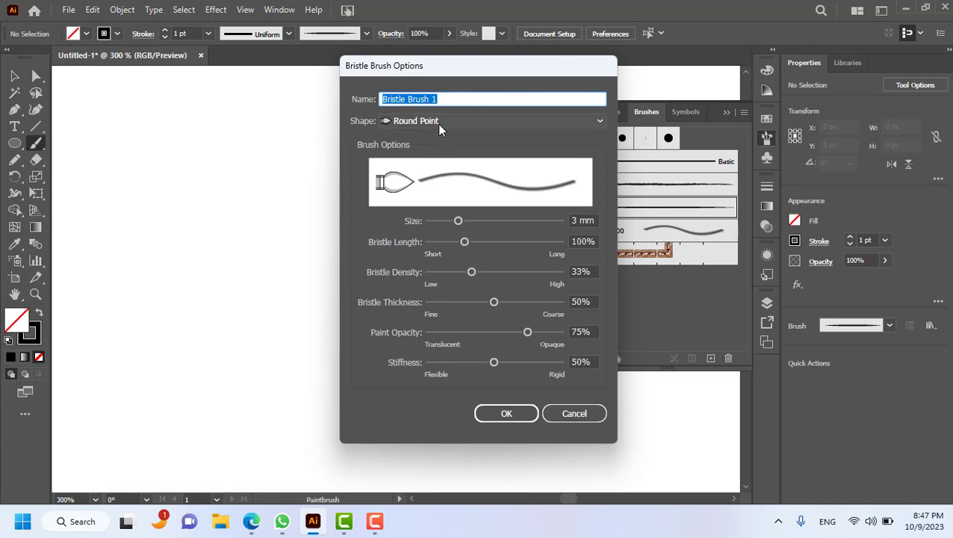
{"action": "left_click", "coordinate": [439, 125]}
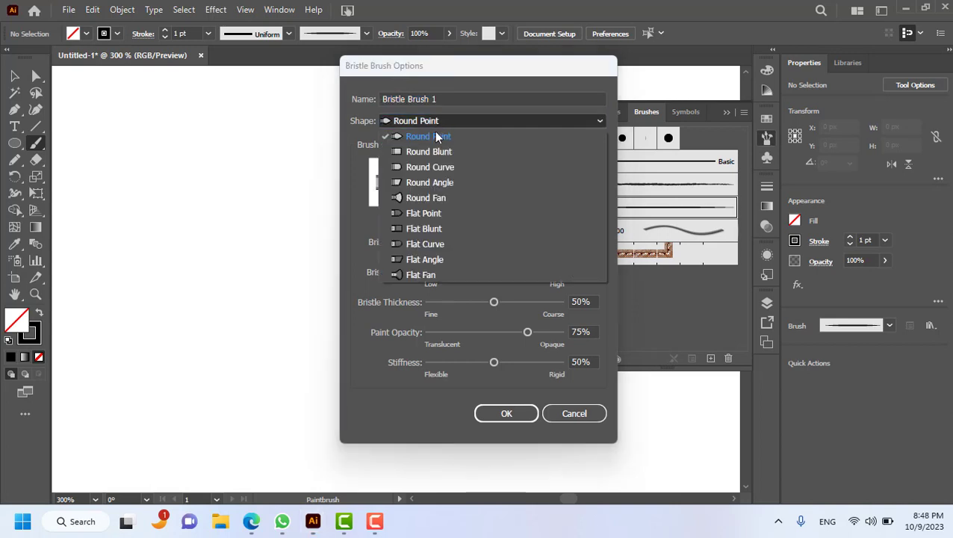
{"action": "left_click", "coordinate": [446, 198]}
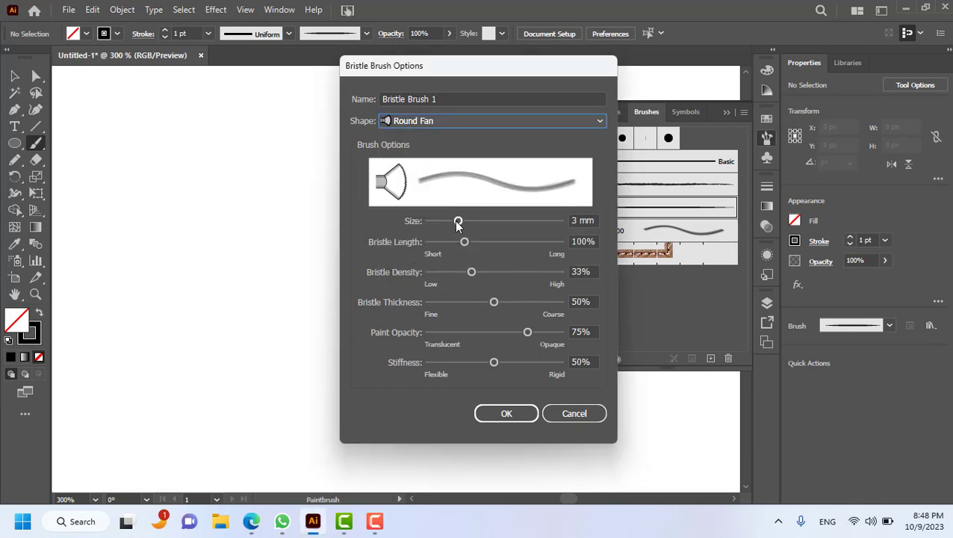
Create the bristle brush with size 5.63 mm, bristle length 144%, density 27%, thickness 76%, paint opacity 52% and stiffness 67%
{"action": "left_click_drag", "start_coordinate": [456, 223], "coordinate": [497, 223]}
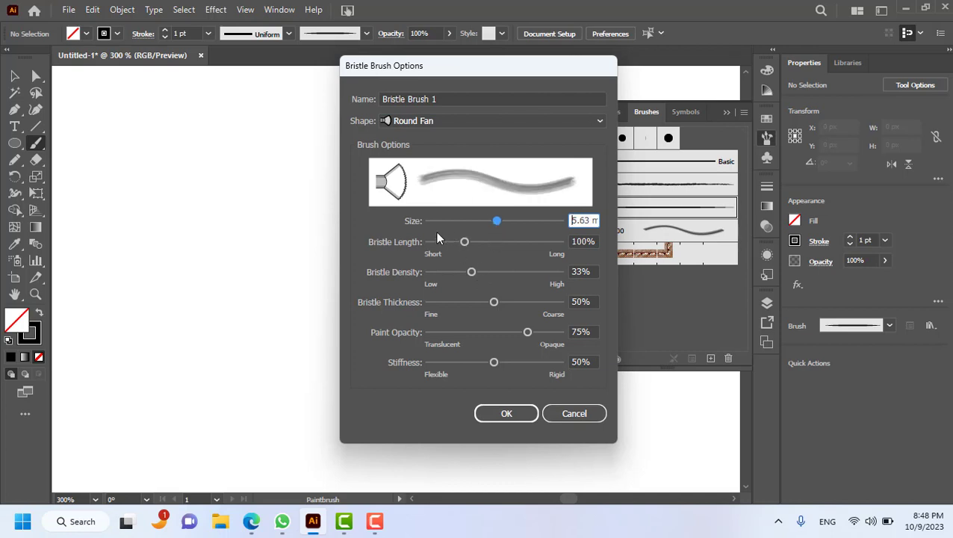
{"action": "mouse_move", "coordinate": [463, 243]}
{"action": "left_mouse_down"}
{"action": "mouse_move", "coordinate": [484, 247]}
{"action": "mouse_move", "coordinate": [479, 273]}
{"action": "mouse_move", "coordinate": [491, 277]}
{"action": "mouse_move", "coordinate": [455, 275]}
{"action": "mouse_move", "coordinate": [540, 273]}
{"action": "left_mouse_up"}
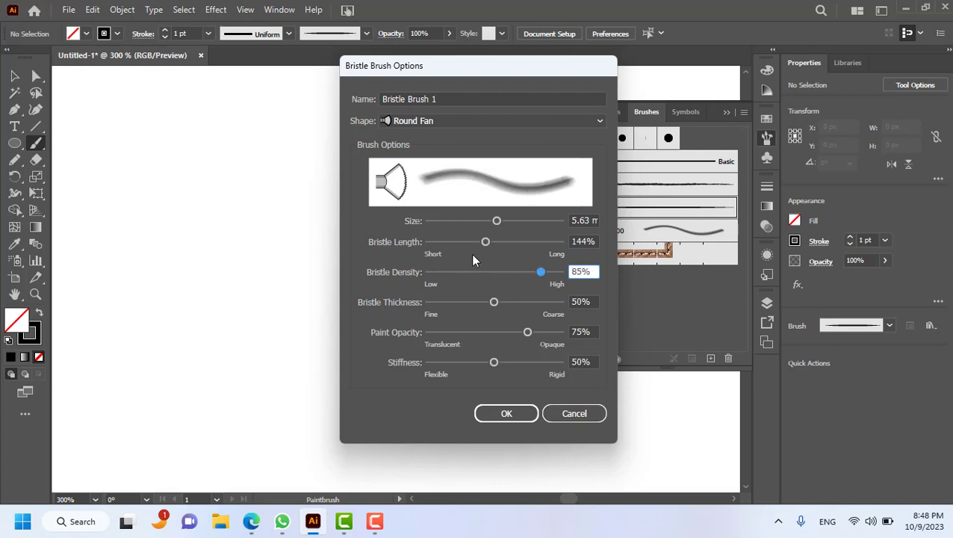
{"action": "mouse_move", "coordinate": [543, 276]}
{"action": "left_mouse_down"}
{"action": "mouse_move", "coordinate": [463, 277]}
{"action": "mouse_move", "coordinate": [447, 311]}
{"action": "mouse_move", "coordinate": [528, 310]}
{"action": "mouse_move", "coordinate": [463, 333]}
{"action": "mouse_move", "coordinate": [500, 341]}
{"action": "left_mouse_up"}
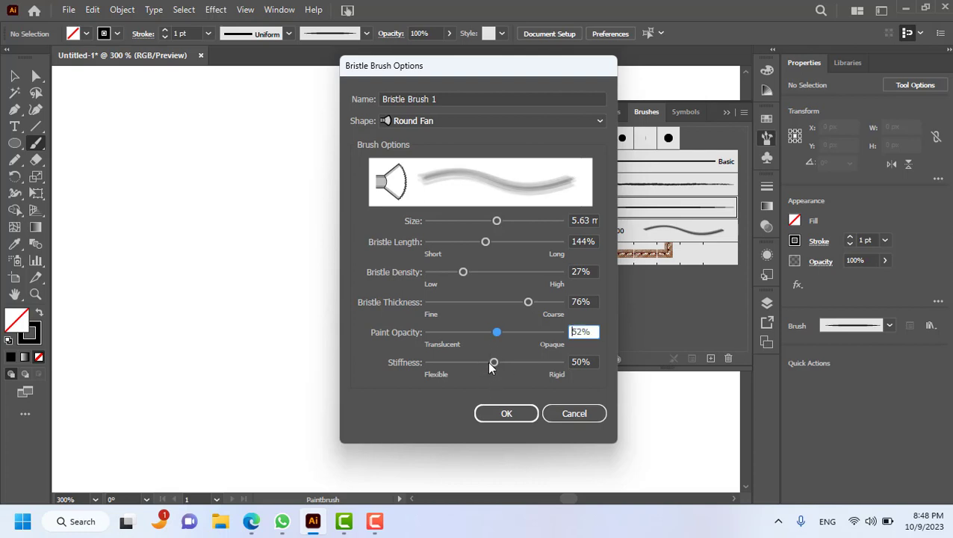
{"action": "mouse_move", "coordinate": [494, 363]}
{"action": "left_mouse_down"}
{"action": "mouse_move", "coordinate": [466, 361]}
{"action": "mouse_move", "coordinate": [512, 371]}
{"action": "mouse_move", "coordinate": [459, 366]}
{"action": "mouse_move", "coordinate": [533, 365]}
{"action": "mouse_move", "coordinate": [516, 366]}
{"action": "left_mouse_up"}
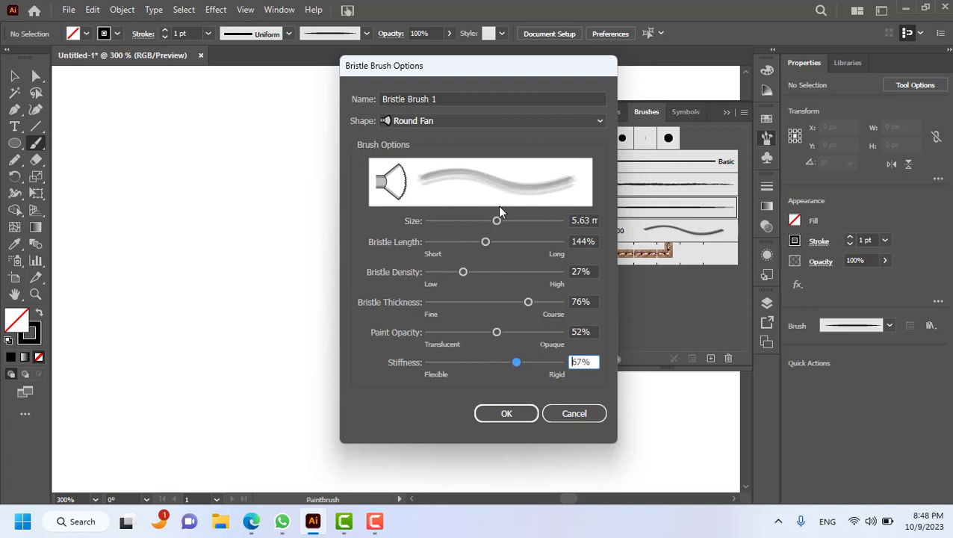
{"action": "left_click", "coordinate": [512, 409]}
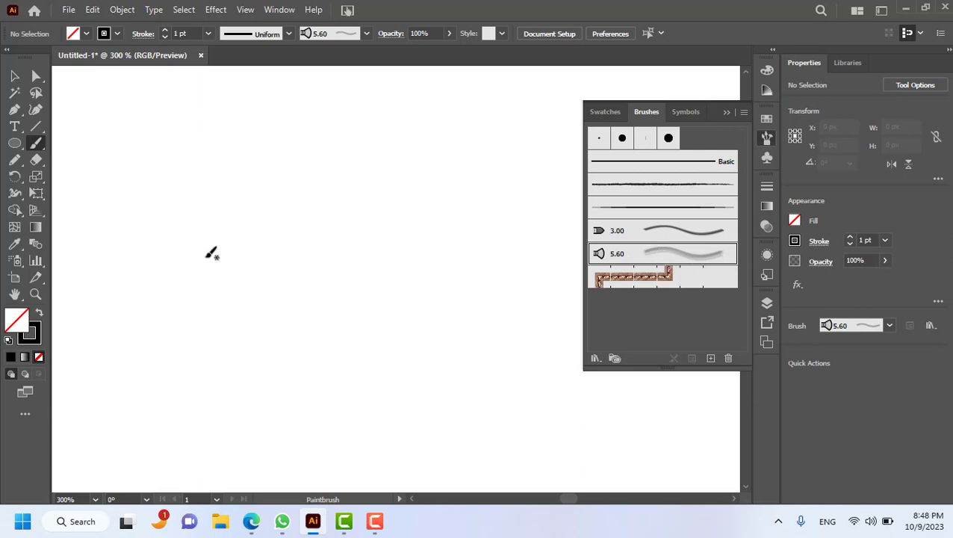
Paint overlapping translucent grey strokes across the empty canvas with the new Round Fan bristle brush
{"action": "mouse_move", "coordinate": [206, 242]}
{"action": "left_mouse_down"}
{"action": "mouse_move", "coordinate": [334, 228]}
{"action": "mouse_move", "coordinate": [422, 183]}
{"action": "mouse_move", "coordinate": [193, 276]}
{"action": "mouse_move", "coordinate": [202, 304]}
{"action": "left_mouse_up"}
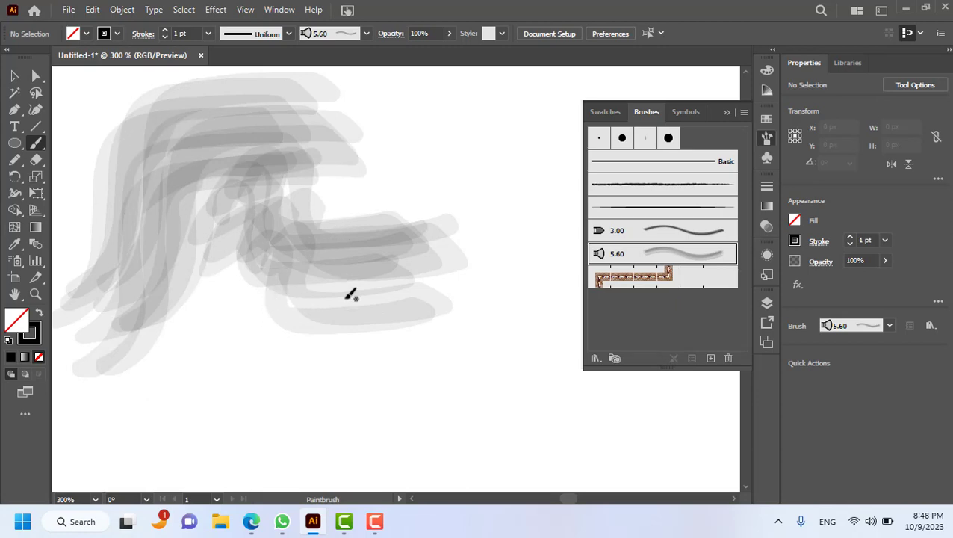
{"action": "mouse_move", "coordinate": [464, 169]}
{"action": "left_mouse_down"}
{"action": "mouse_move", "coordinate": [213, 377]}
{"action": "mouse_move", "coordinate": [389, 279]}
{"action": "left_mouse_up"}
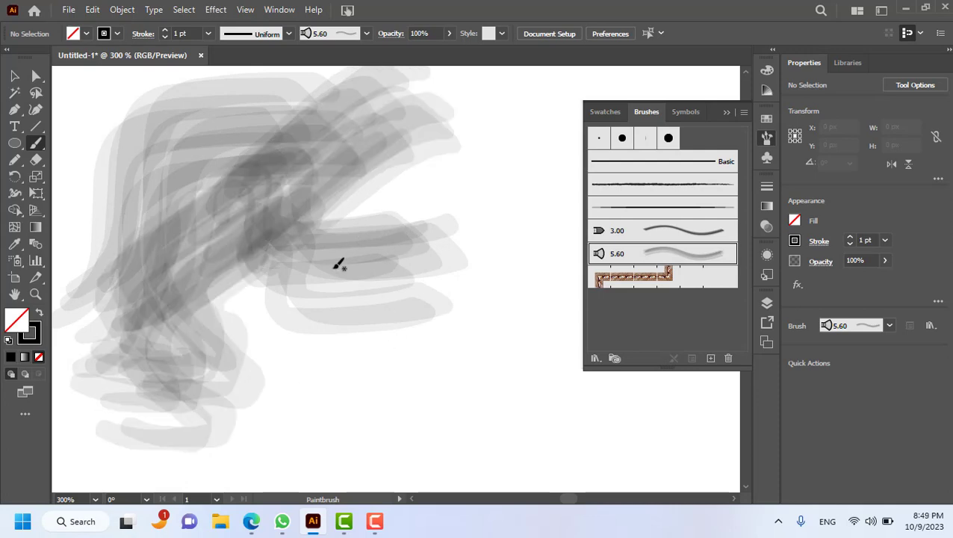
{"action": "scroll", "coordinate": [250, 271], "scroll_direction": "down", "scroll_amount": 3}
{"action": "scroll", "coordinate": [249, 271], "scroll_direction": "up", "scroll_amount": 3}
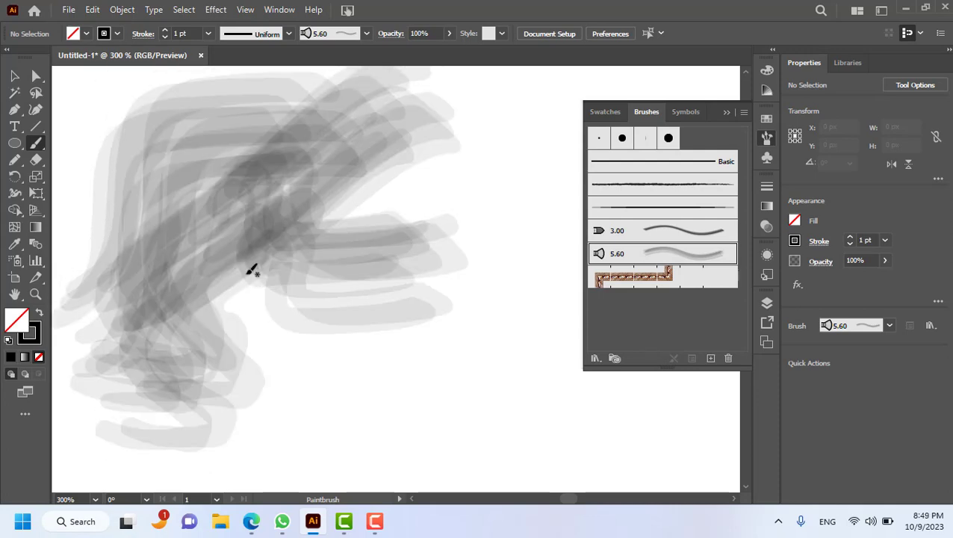